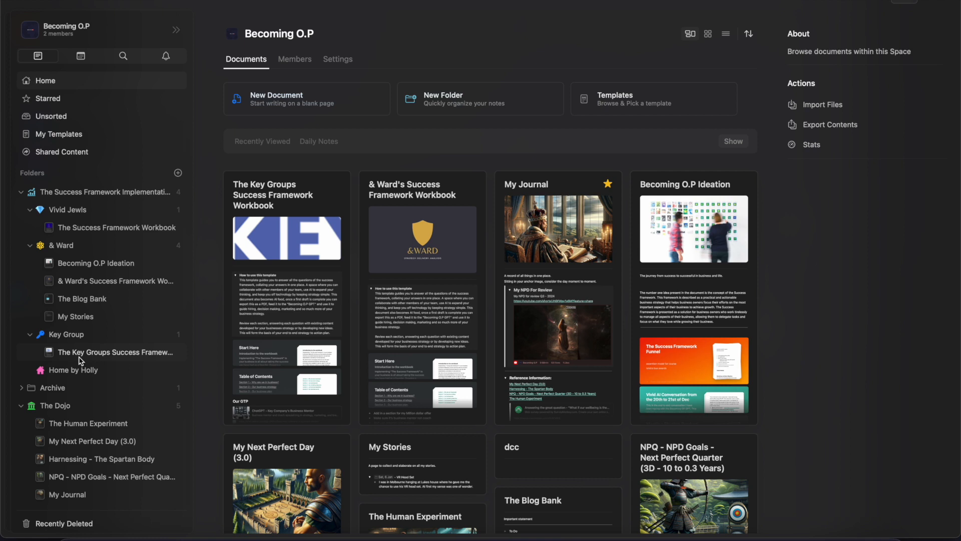
Open The Key Groups Success Framework Workbook and look over its introduction, GTP link and section cards.
{"action": "left_click", "coordinate": [80, 356]}
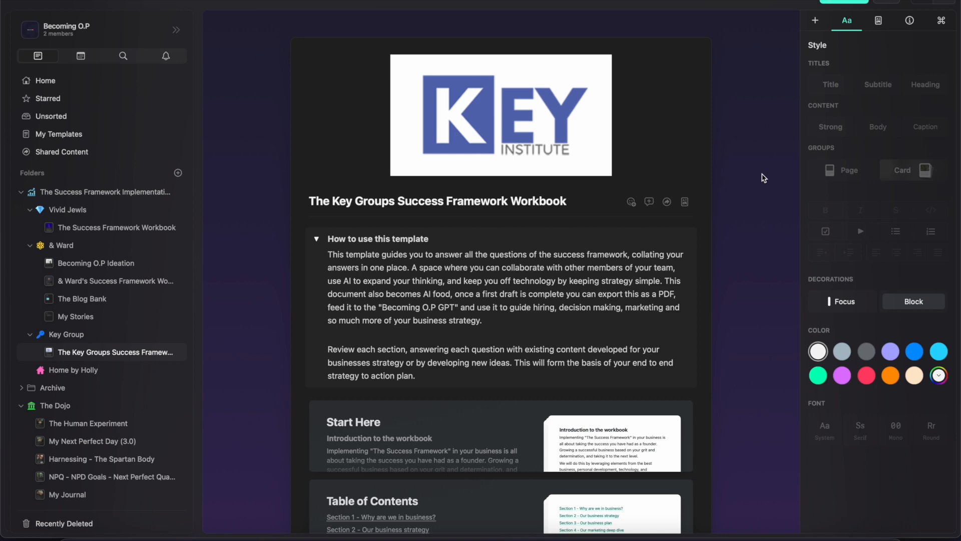
{"action": "scroll", "coordinate": [763, 178], "scroll_direction": "down", "scroll_amount": 4}
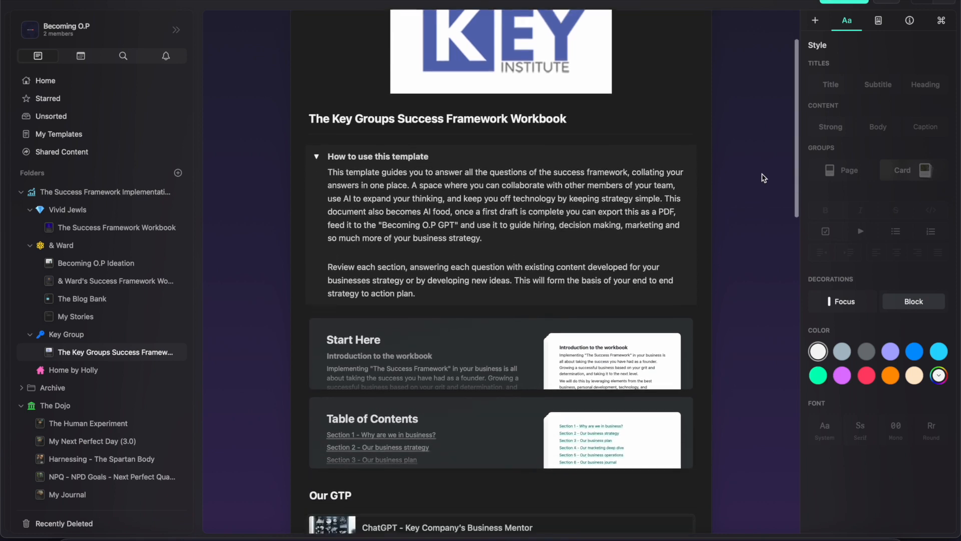
{"action": "scroll", "coordinate": [764, 178], "scroll_direction": "down", "scroll_amount": 1}
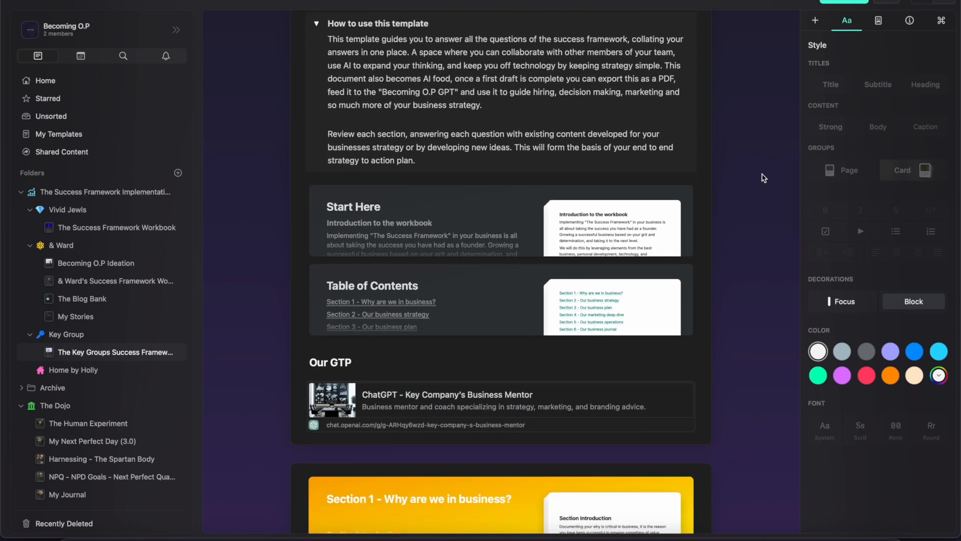
{"action": "scroll", "coordinate": [764, 178], "scroll_direction": "down", "scroll_amount": 4}
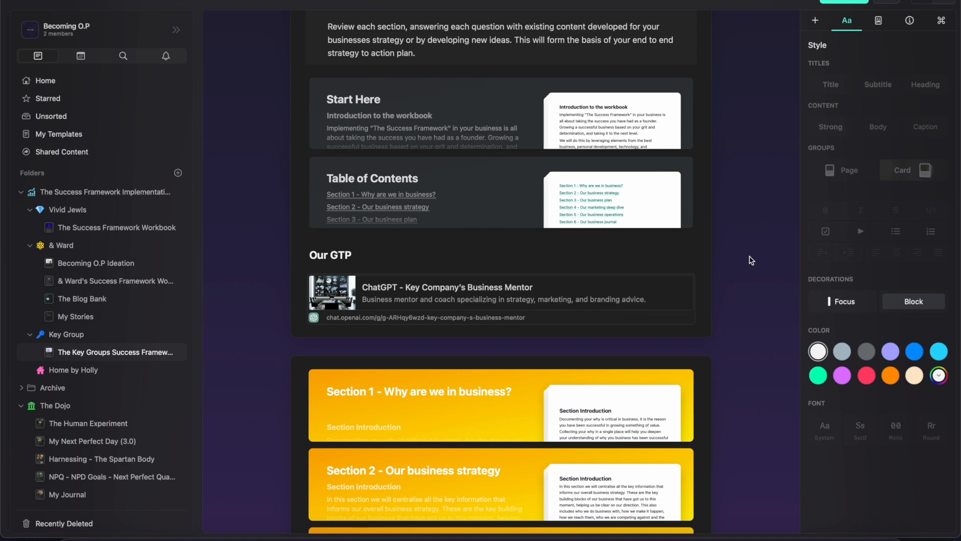
{"action": "scroll", "coordinate": [751, 259], "scroll_direction": "down", "scroll_amount": 10}
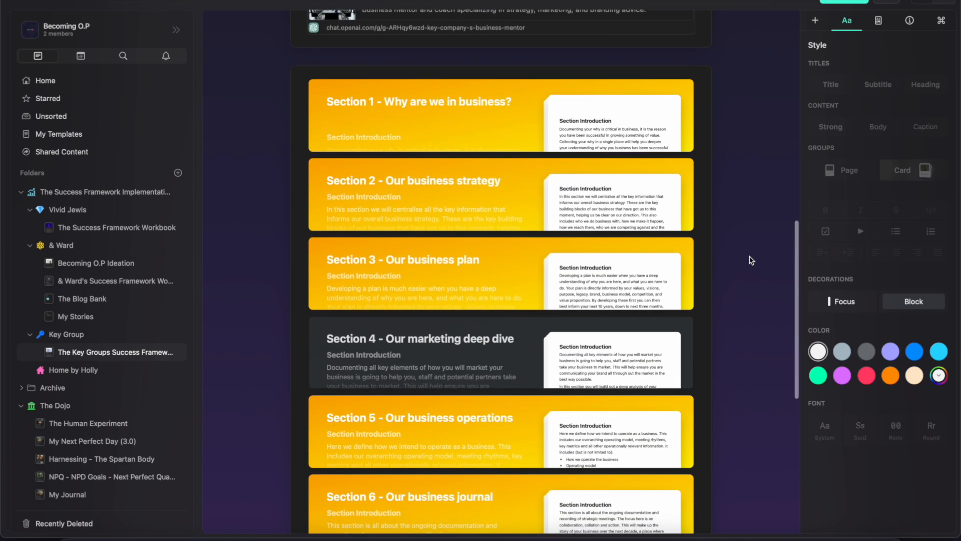
{"action": "scroll", "coordinate": [751, 260], "scroll_direction": "down", "scroll_amount": 2}
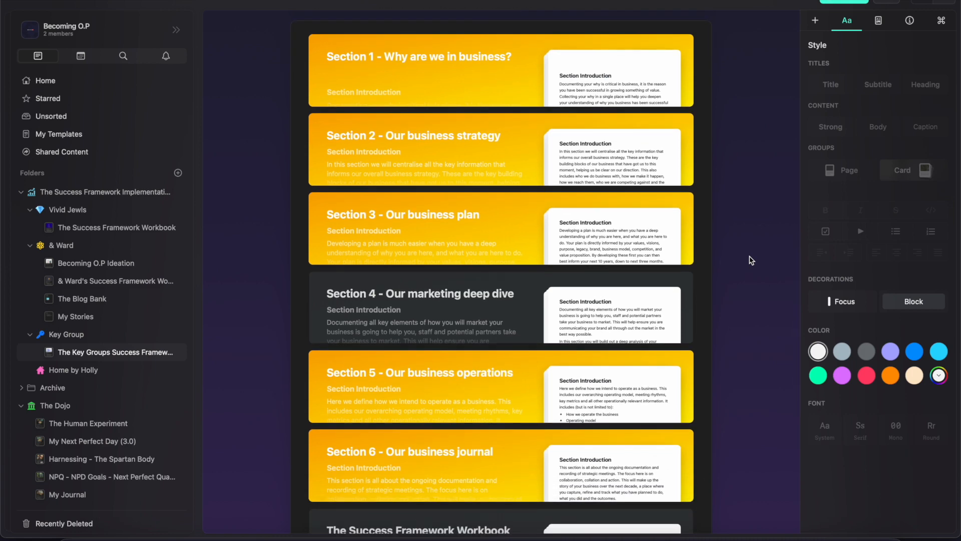
{"action": "scroll", "coordinate": [751, 260], "scroll_direction": "down", "scroll_amount": 1}
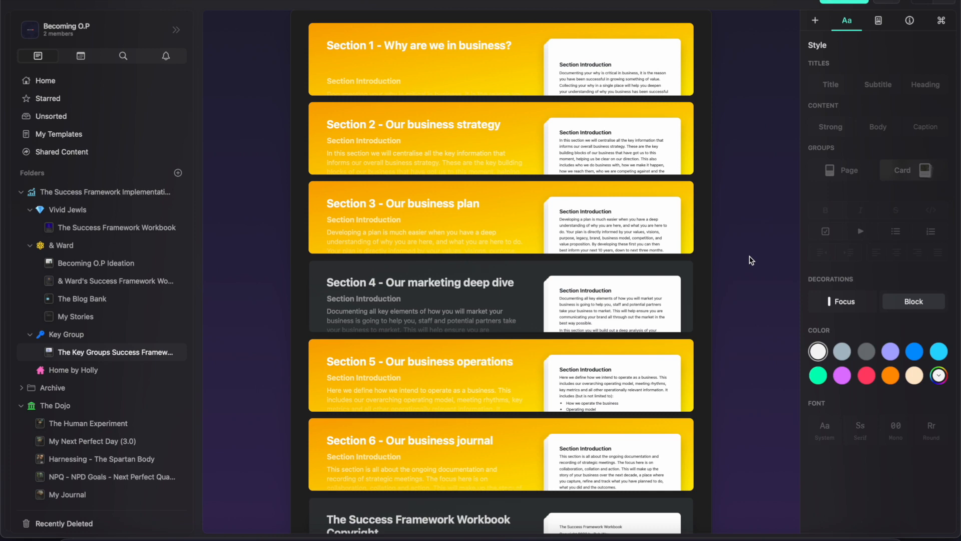
{"action": "scroll", "coordinate": [751, 260], "scroll_direction": "down", "scroll_amount": 2}
{"action": "scroll", "coordinate": [752, 260], "scroll_direction": "down", "scroll_amount": 4}
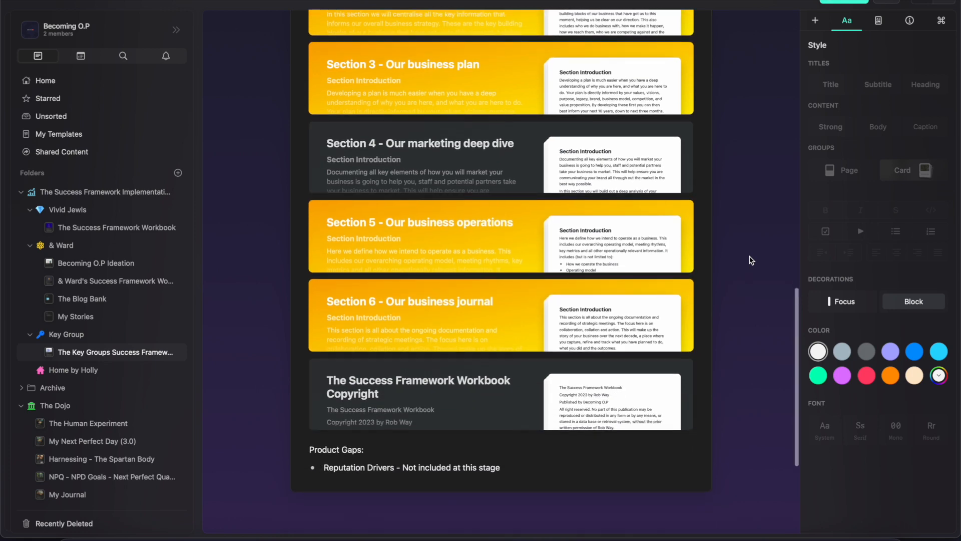
{"action": "scroll", "coordinate": [759, 244], "scroll_direction": "up", "scroll_amount": 4}
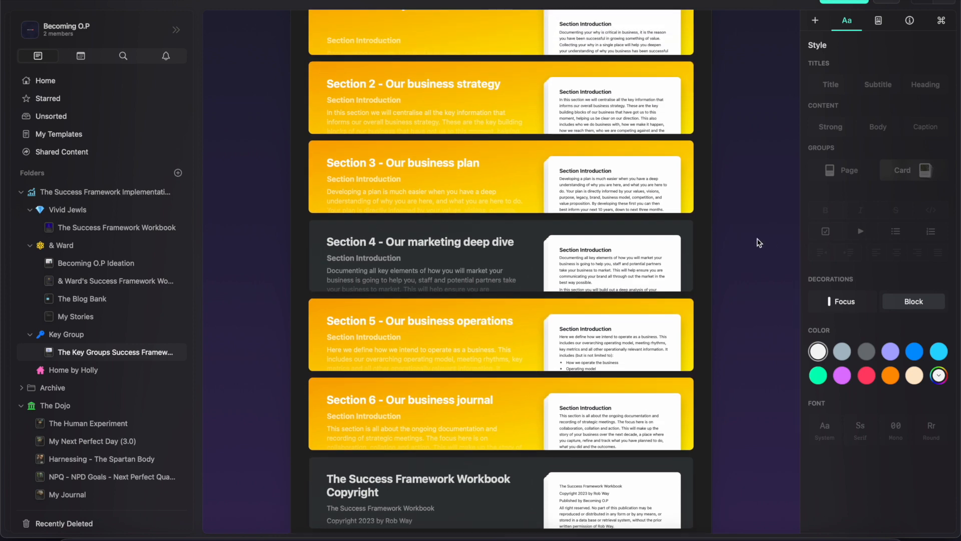
{"action": "scroll", "coordinate": [760, 243], "scroll_direction": "up", "scroll_amount": 2}
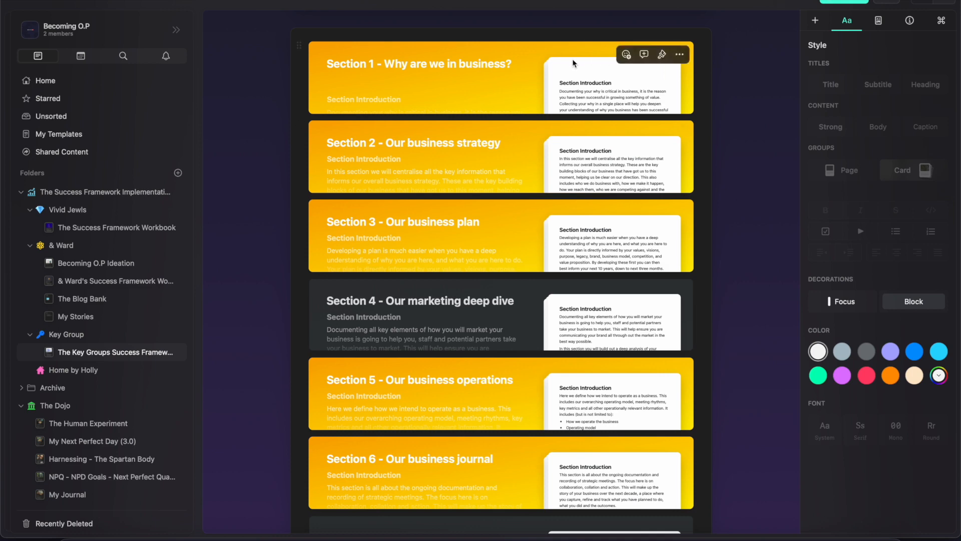
Open the Section 1 - Why are we in business? card, read its Values, Purpose, Vision and Legacy parts, and return to the workbook.
{"action": "left_click", "coordinate": [505, 85]}
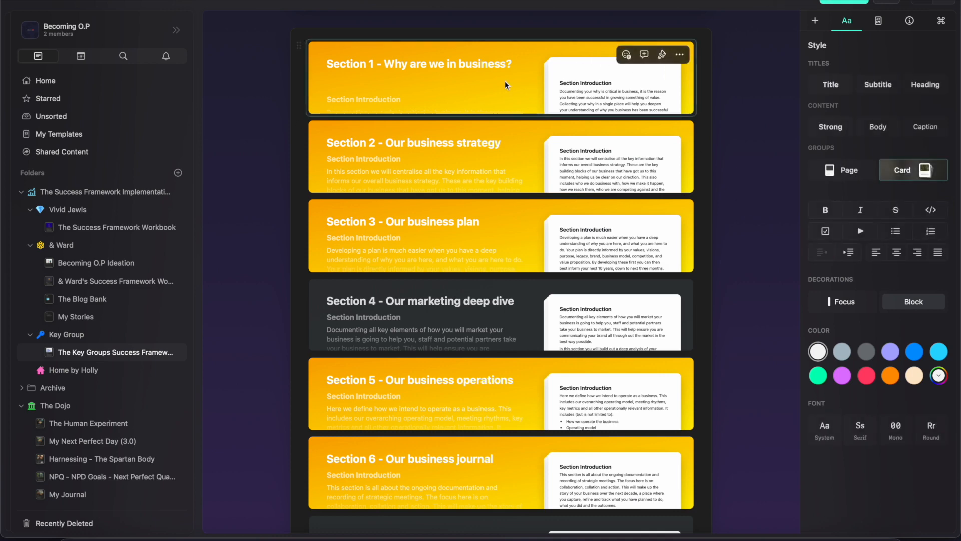
{"action": "left_click", "coordinate": [504, 85]}
{"action": "scroll", "coordinate": [507, 85], "scroll_direction": "down", "scroll_amount": 2}
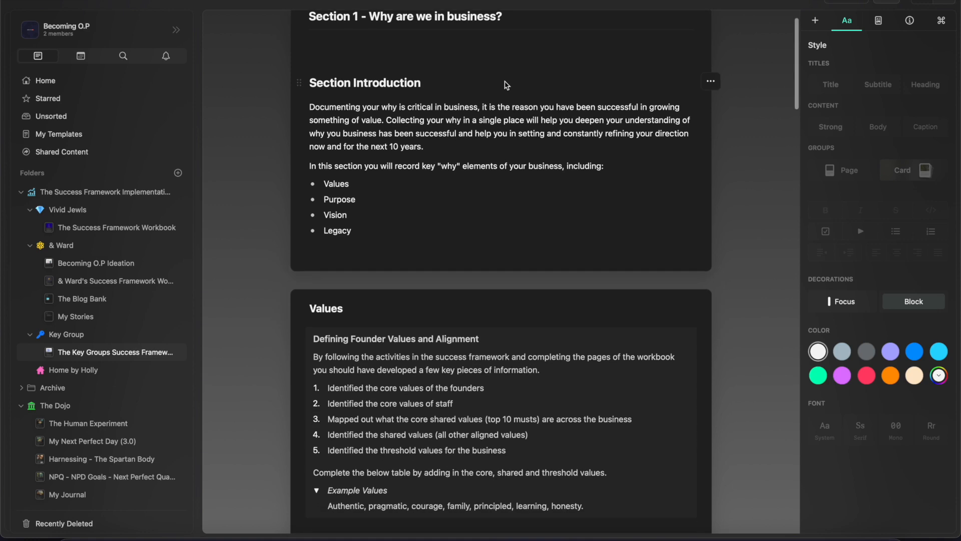
{"action": "scroll", "coordinate": [506, 85], "scroll_direction": "down", "scroll_amount": 10}
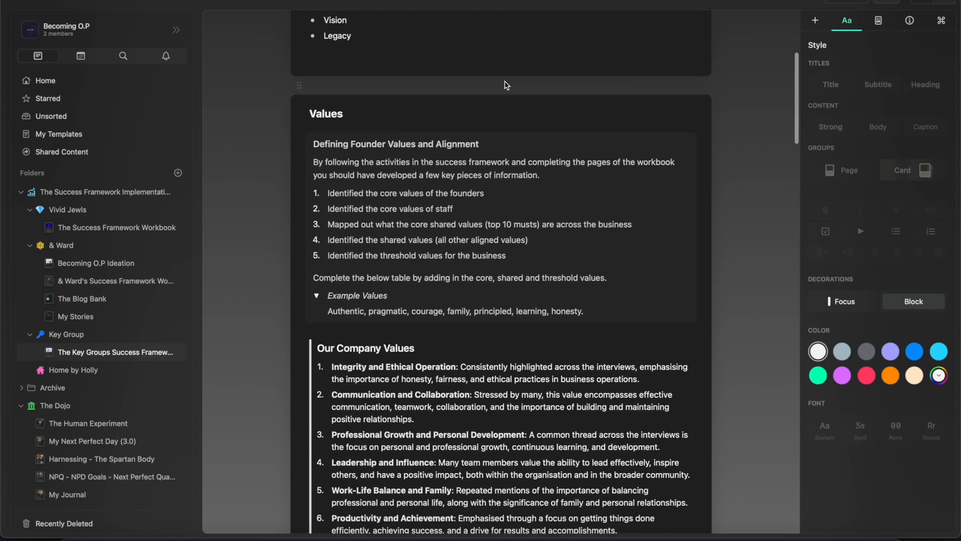
{"action": "scroll", "coordinate": [505, 85], "scroll_direction": "down", "scroll_amount": 2}
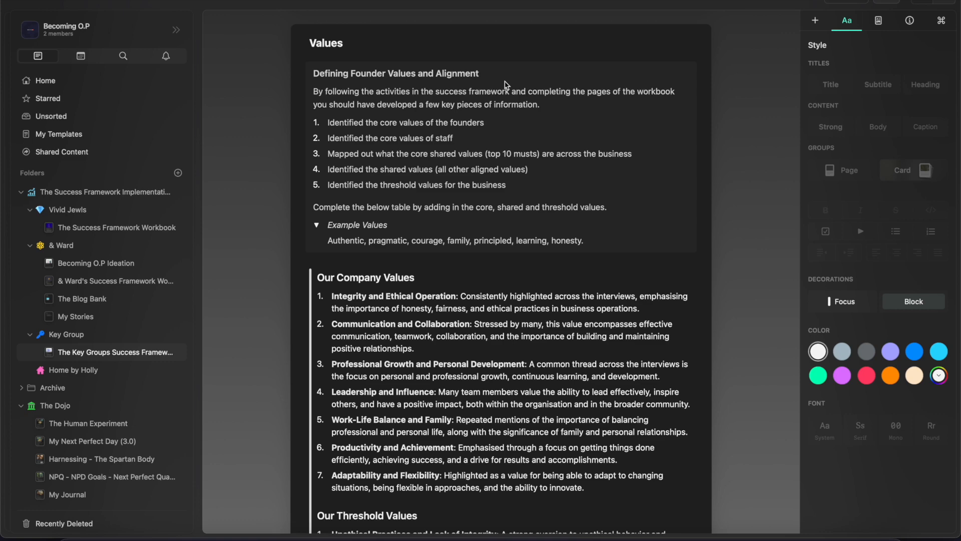
{"action": "scroll", "coordinate": [504, 84], "scroll_direction": "down", "scroll_amount": 15}
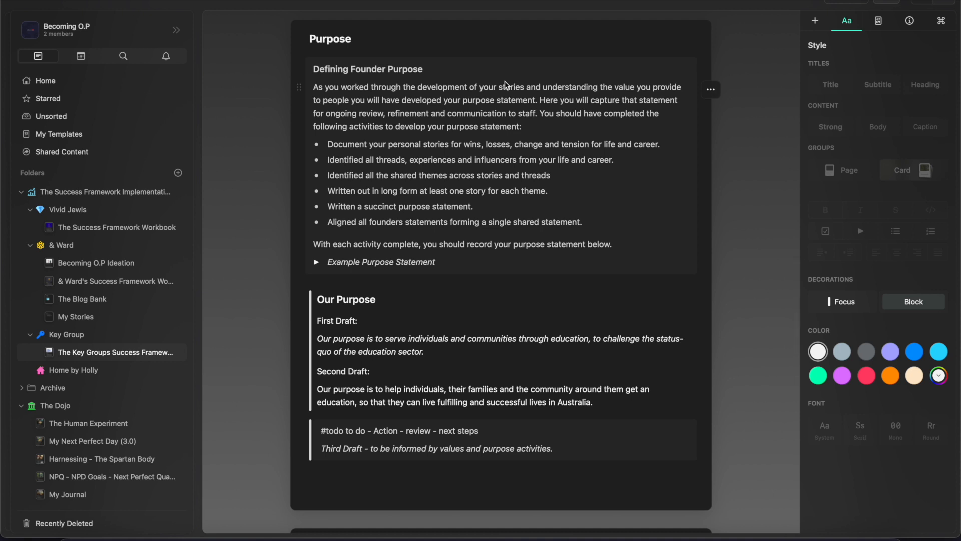
{"action": "scroll", "coordinate": [505, 84], "scroll_direction": "down", "scroll_amount": 4}
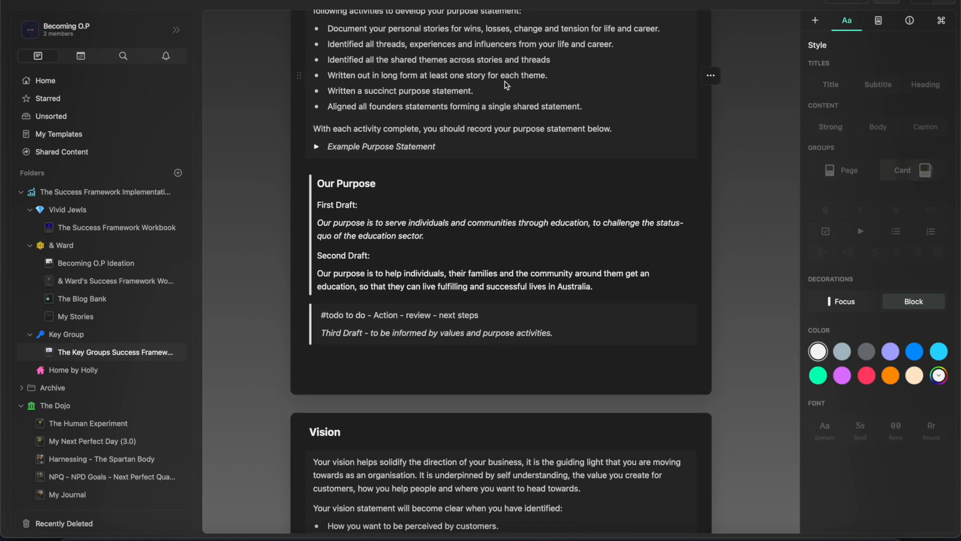
{"action": "scroll", "coordinate": [506, 84], "scroll_direction": "down", "scroll_amount": 5}
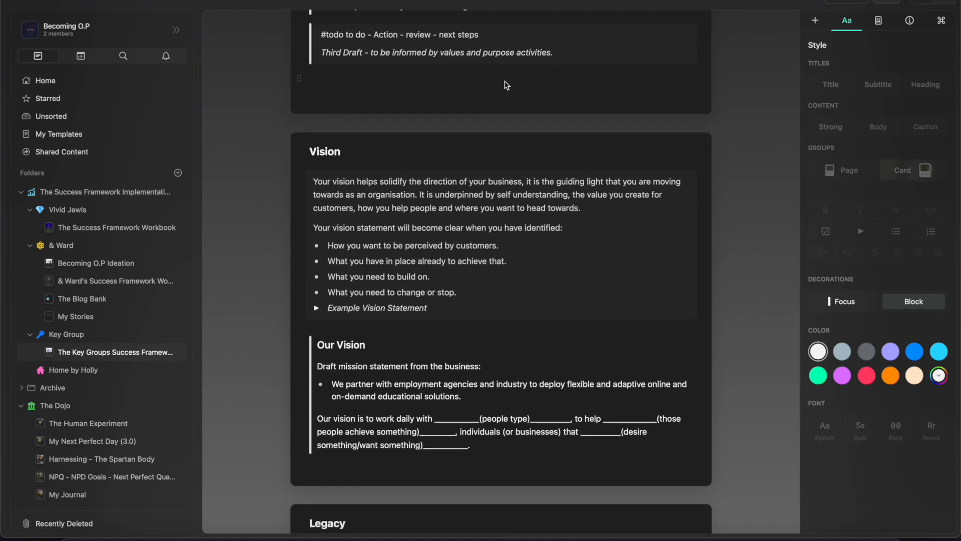
{"action": "scroll", "coordinate": [506, 85], "scroll_direction": "down", "scroll_amount": 12}
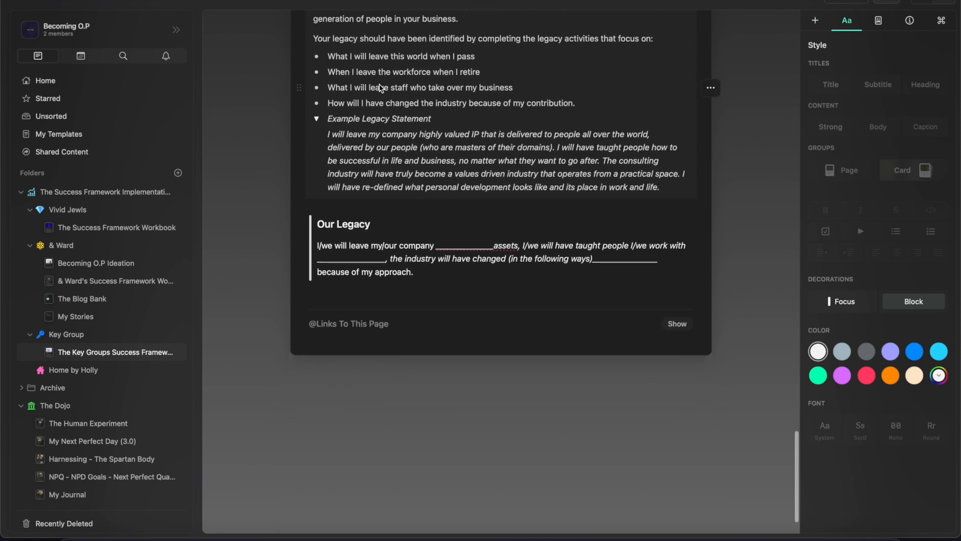
{"action": "scroll", "coordinate": [381, 88], "scroll_direction": "left", "scroll_amount": 5}
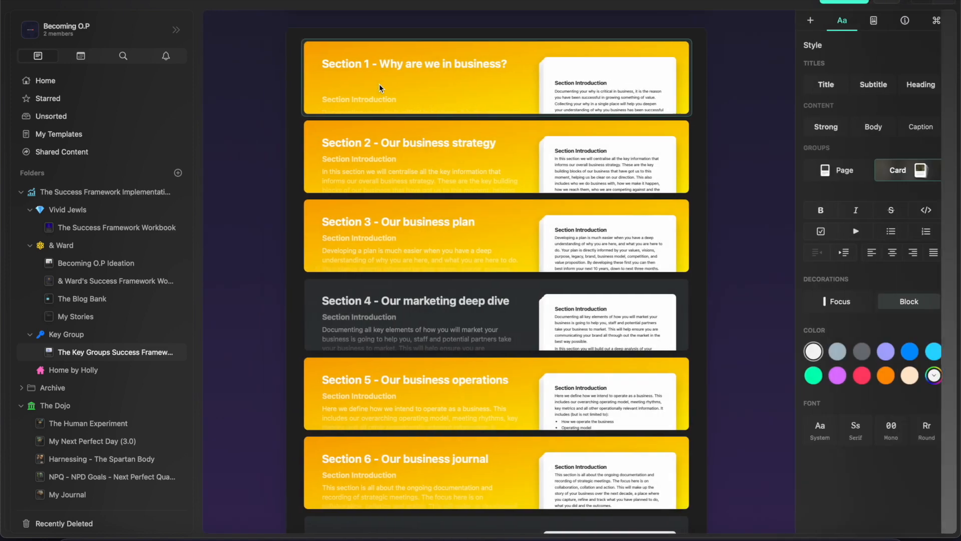
Open the Section 2 - Our business strategy card and read through it to the Competition part.
{"action": "left_click", "coordinate": [487, 170]}
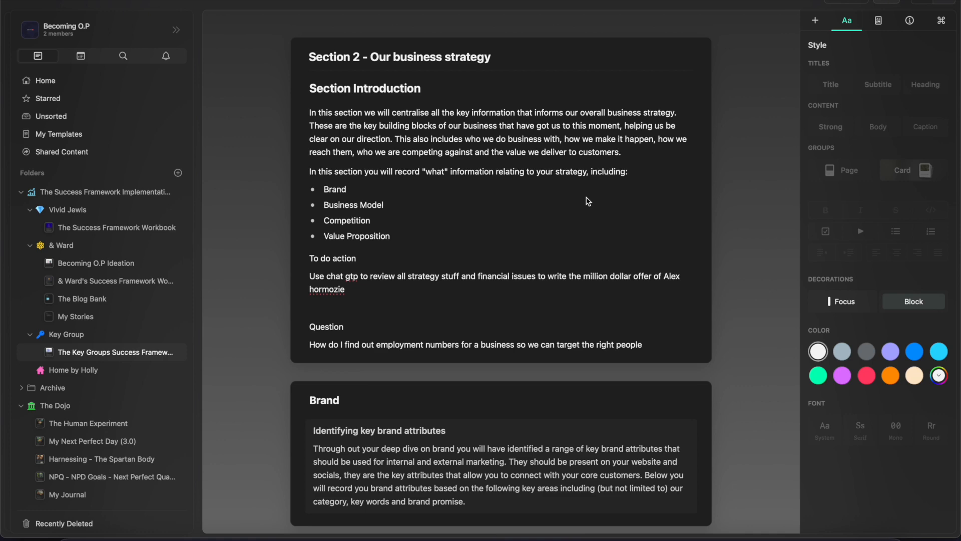
{"action": "scroll", "coordinate": [588, 201], "scroll_direction": "down", "scroll_amount": 8}
{"action": "scroll", "coordinate": [588, 201], "scroll_direction": "down", "scroll_amount": 18}
{"action": "scroll", "coordinate": [588, 201], "scroll_direction": "down", "scroll_amount": 10}
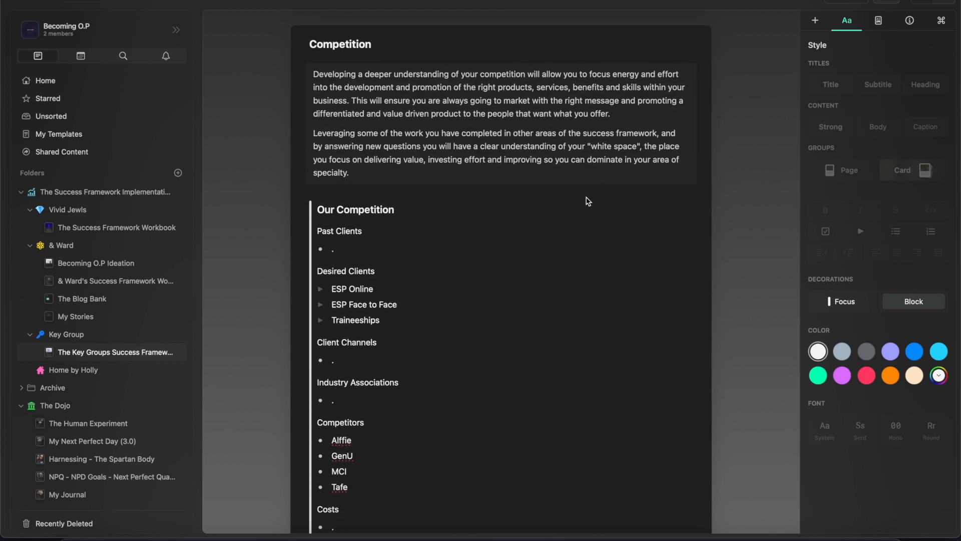
Return to the workbook's main page and view the contents of the Key Group and & Ward folders.
{"action": "left_click", "coordinate": [98, 353]}
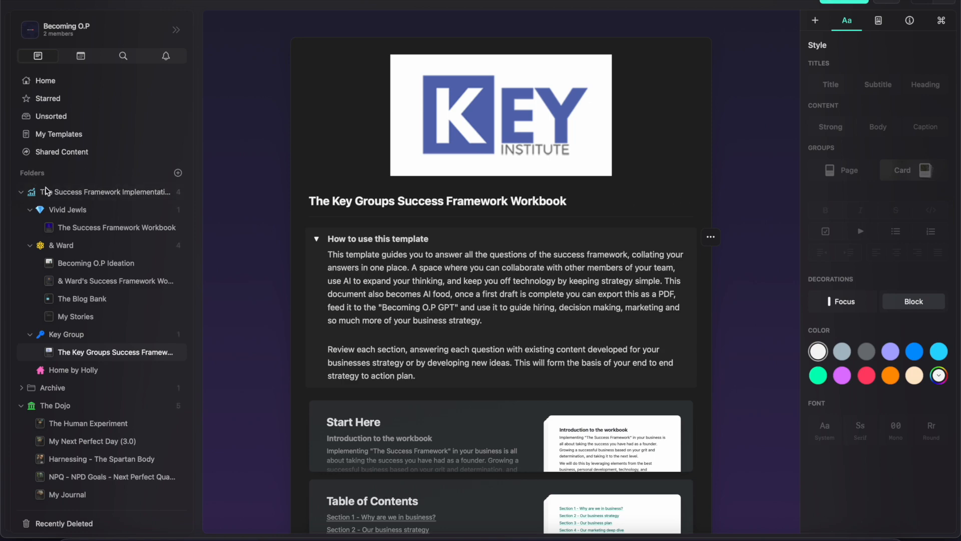
{"action": "left_click", "coordinate": [62, 334]}
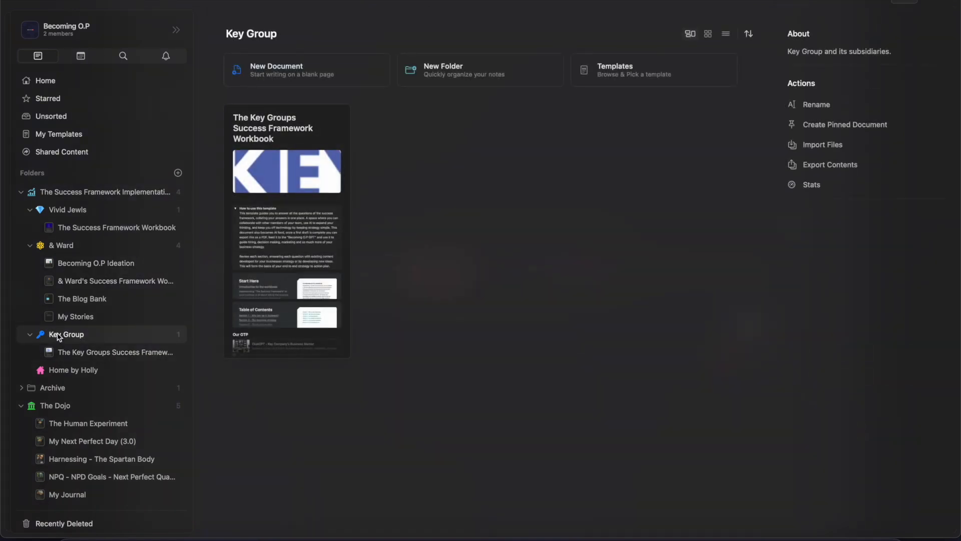
{"action": "left_click", "coordinate": [68, 248]}
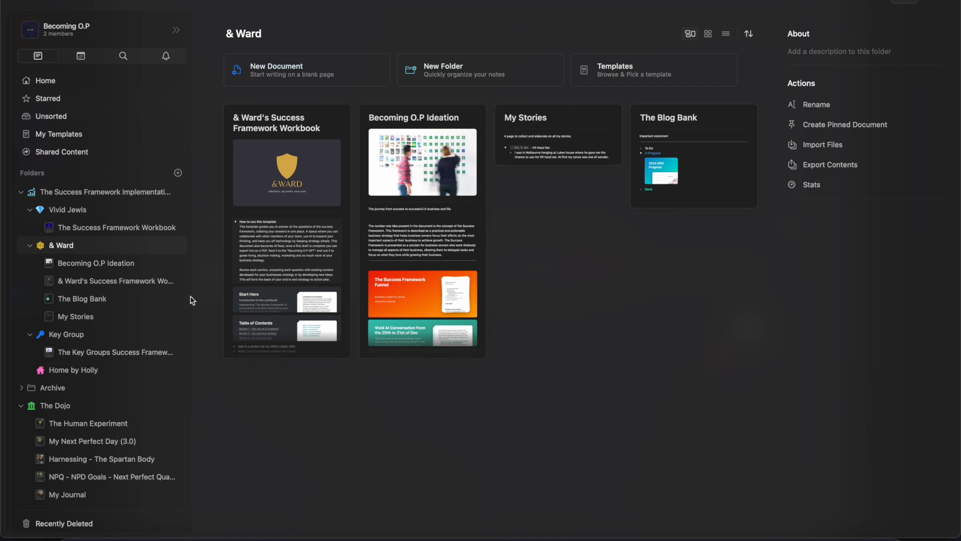
Reopen The Key Groups Success Framework Workbook and collapse and expand its How to use this template toggle.
{"action": "left_click", "coordinate": [132, 359]}
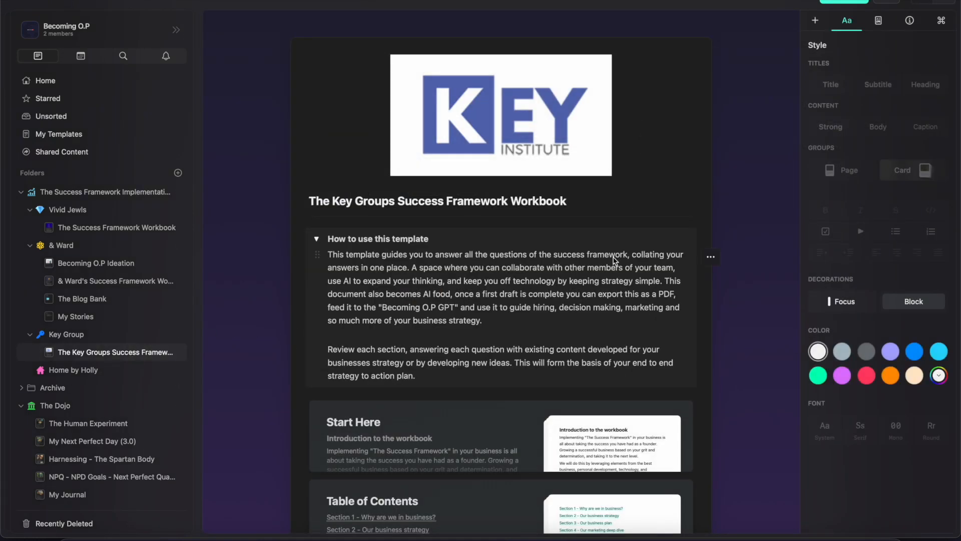
{"action": "scroll", "coordinate": [531, 189], "scroll_direction": "down", "scroll_amount": 2}
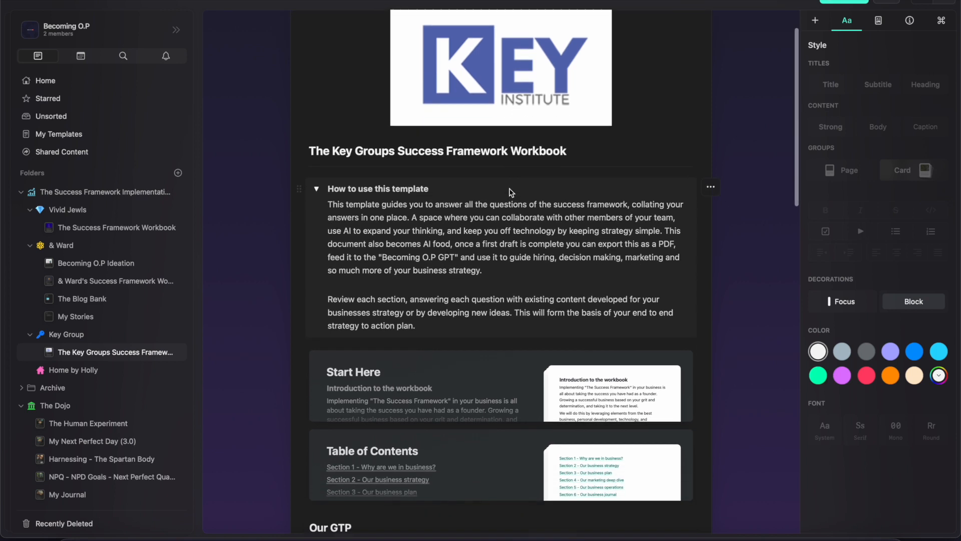
{"action": "left_click", "coordinate": [534, 189]}
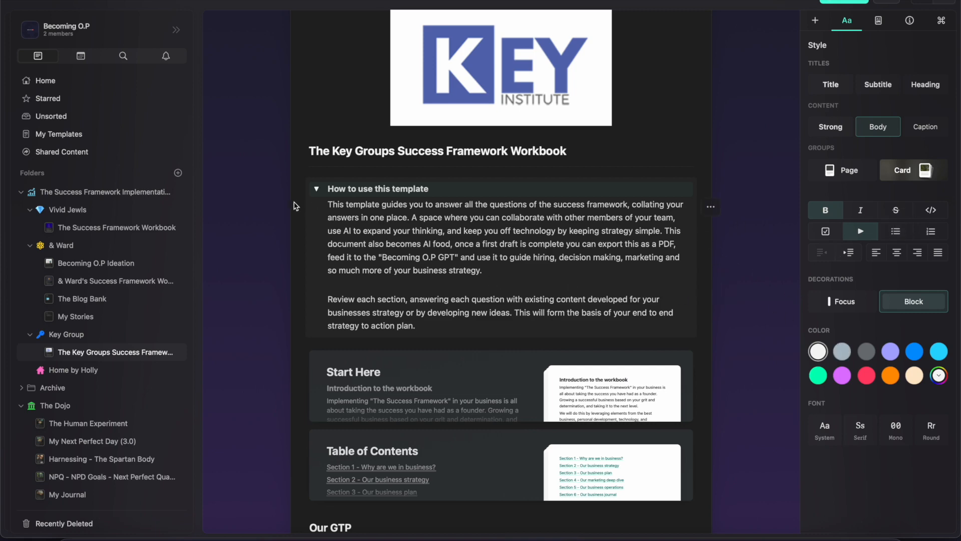
{"action": "left_click", "coordinate": [315, 190]}
{"action": "left_click", "coordinate": [315, 190]}
{"action": "left_click", "coordinate": [316, 191]}
{"action": "left_click", "coordinate": [316, 191]}
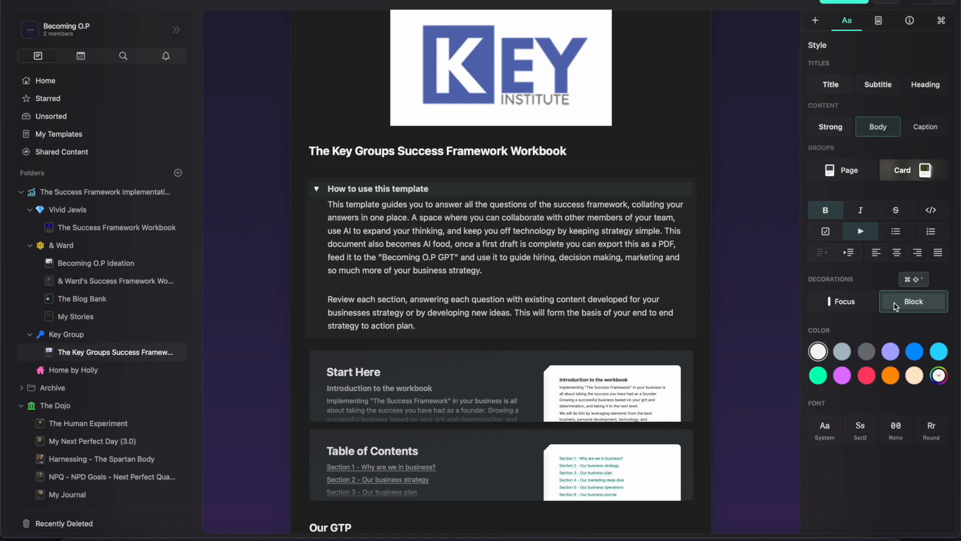
Select the Start Here card and look over the workbook's Our GTP block and section cards.
{"action": "scroll", "coordinate": [547, 270], "scroll_direction": "down", "scroll_amount": 3}
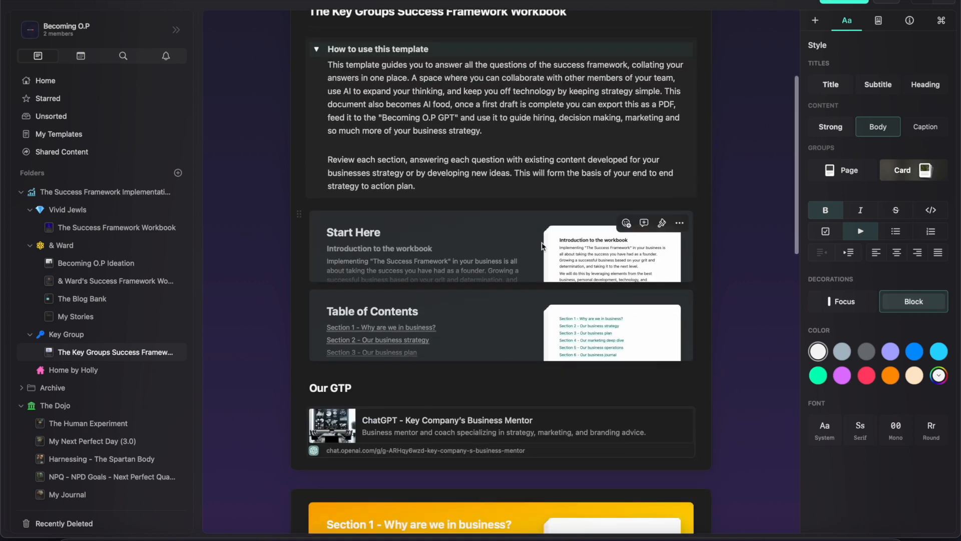
{"action": "left_click", "coordinate": [514, 227]}
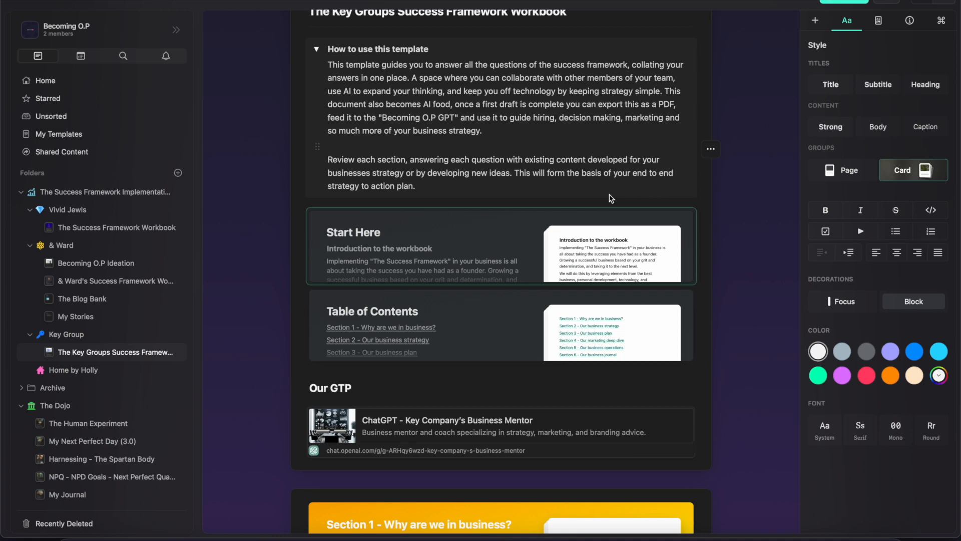
{"action": "scroll", "coordinate": [611, 197], "scroll_direction": "down", "scroll_amount": 3}
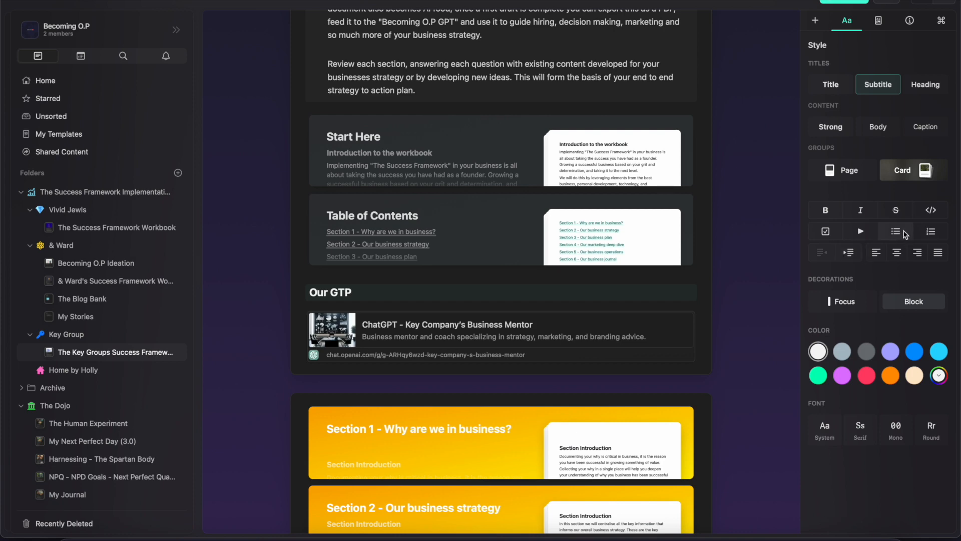
{"action": "scroll", "coordinate": [555, 239], "scroll_direction": "down", "scroll_amount": 8}
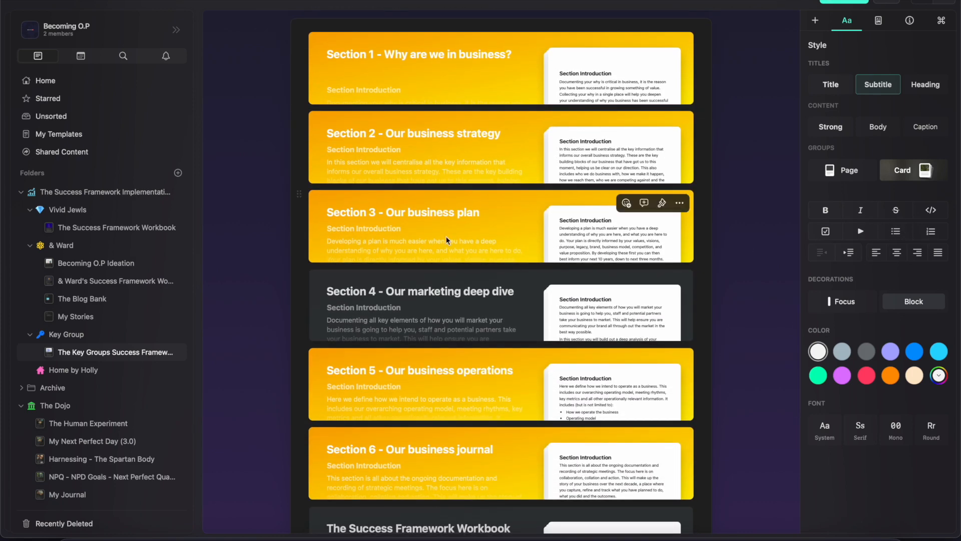
Open the Section 4 - Our marketing deep dive card and examine the Marketing goals bullet and the Key Inputs links.
{"action": "left_click", "coordinate": [448, 305]}
{"action": "left_click", "coordinate": [449, 305]}
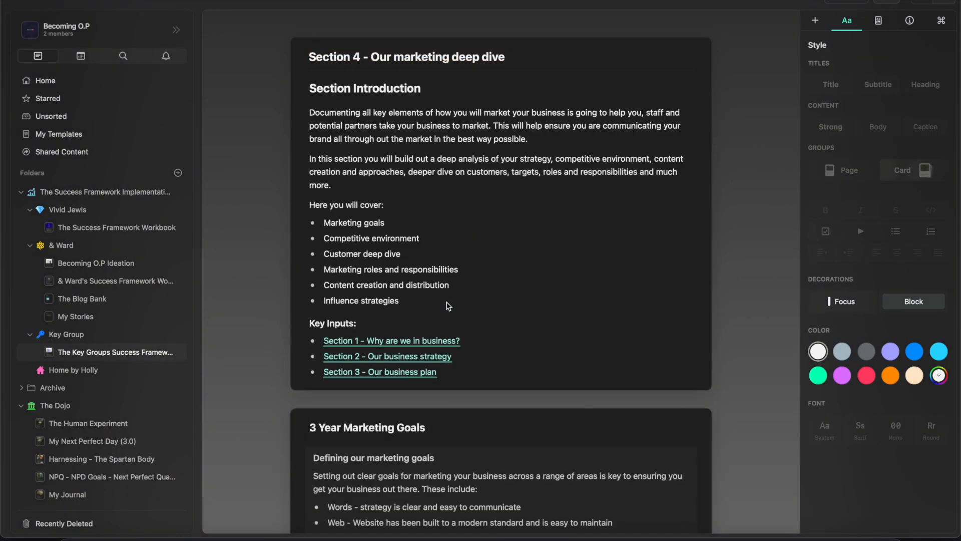
{"action": "left_click", "coordinate": [352, 223]}
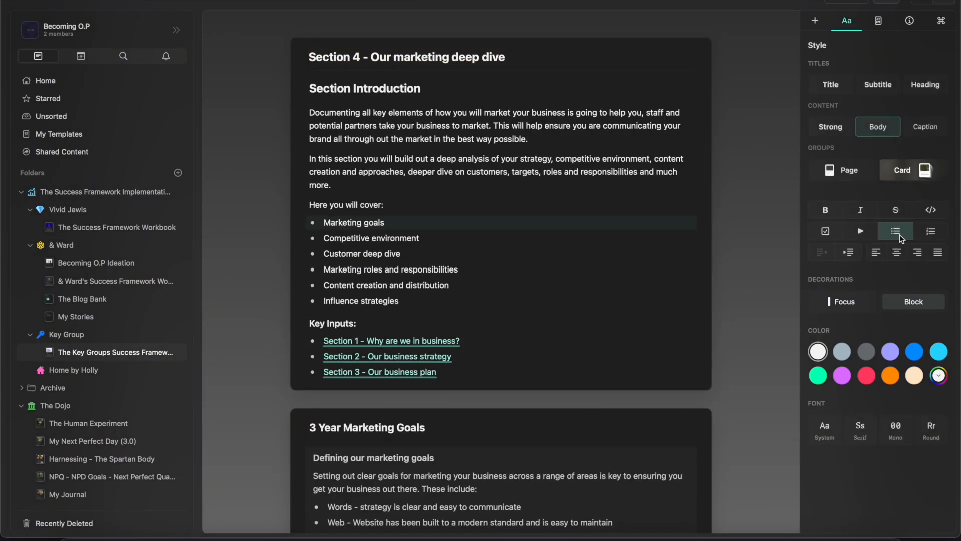
{"action": "scroll", "coordinate": [714, 300], "scroll_direction": "down", "scroll_amount": 1}
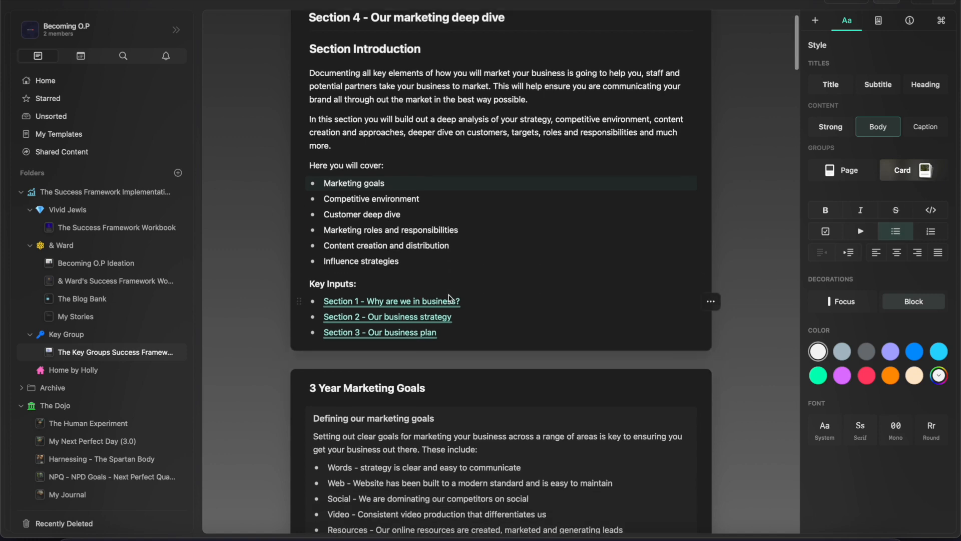
Follow the Section 1 - Why are we in business? link under Key Inputs and return to the marketing section.
{"action": "left_click", "coordinate": [343, 289]}
{"action": "left_click", "coordinate": [350, 302]}
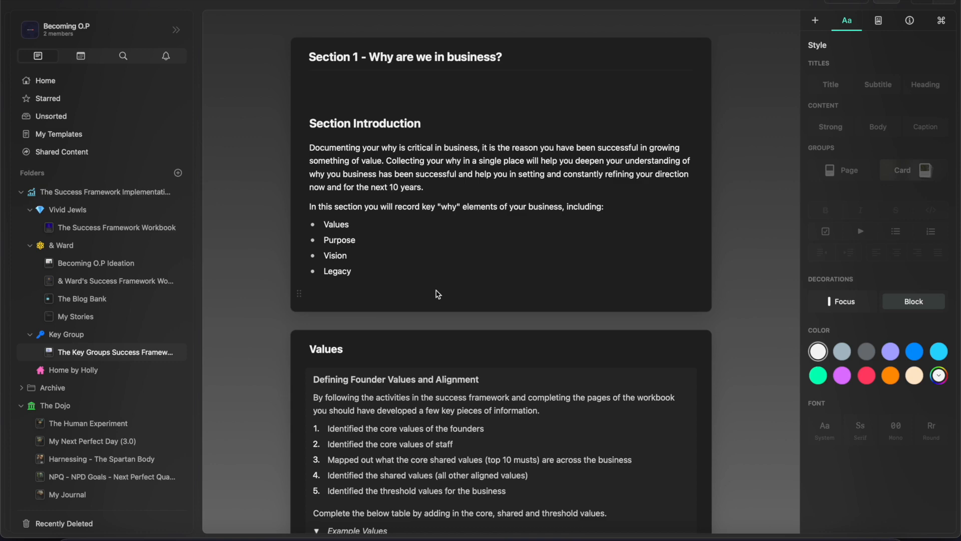
{"action": "key", "text": "super+bracketleft"}
Examine the 3 Year Marketing Goals card, selecting the Social row's goal cell and the table's heading.
{"action": "scroll", "coordinate": [538, 310], "scroll_direction": "down", "scroll_amount": 3}
{"action": "scroll", "coordinate": [539, 310], "scroll_direction": "down", "scroll_amount": 4}
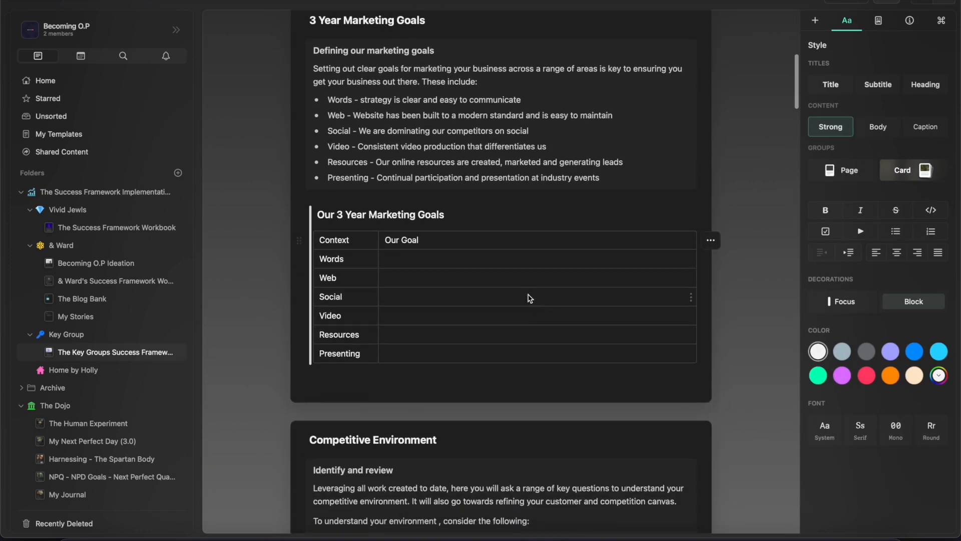
{"action": "left_click", "coordinate": [530, 299]}
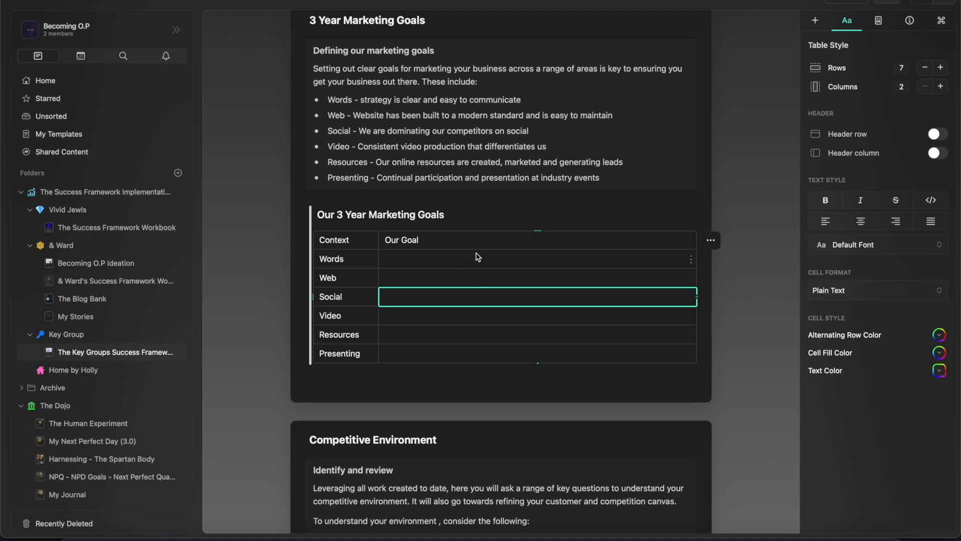
{"action": "left_click", "coordinate": [324, 217]}
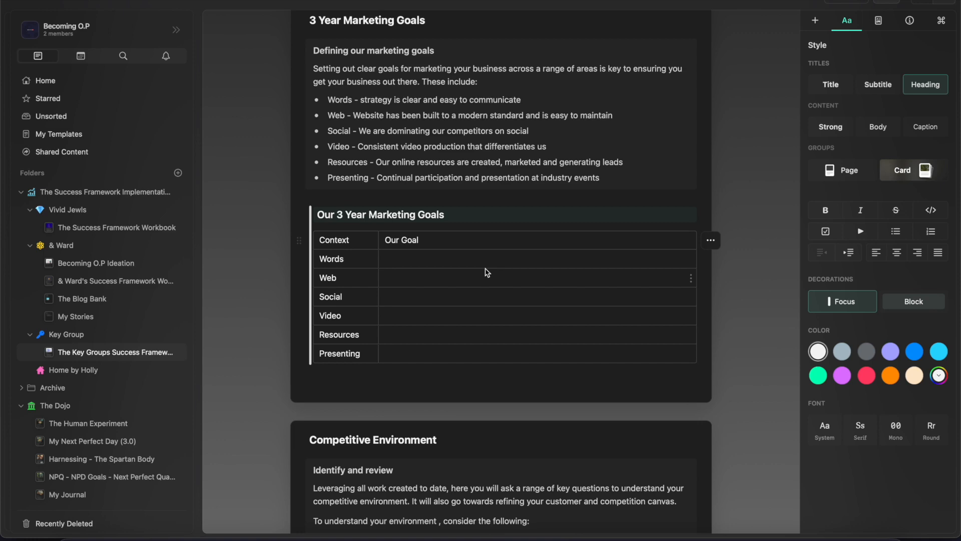
Look through the remaining cards from Competitive Environment to Marketing Roles and Responsibilities, and return to the workbook's main page.
{"action": "scroll", "coordinate": [487, 272], "scroll_direction": "down", "scroll_amount": 10}
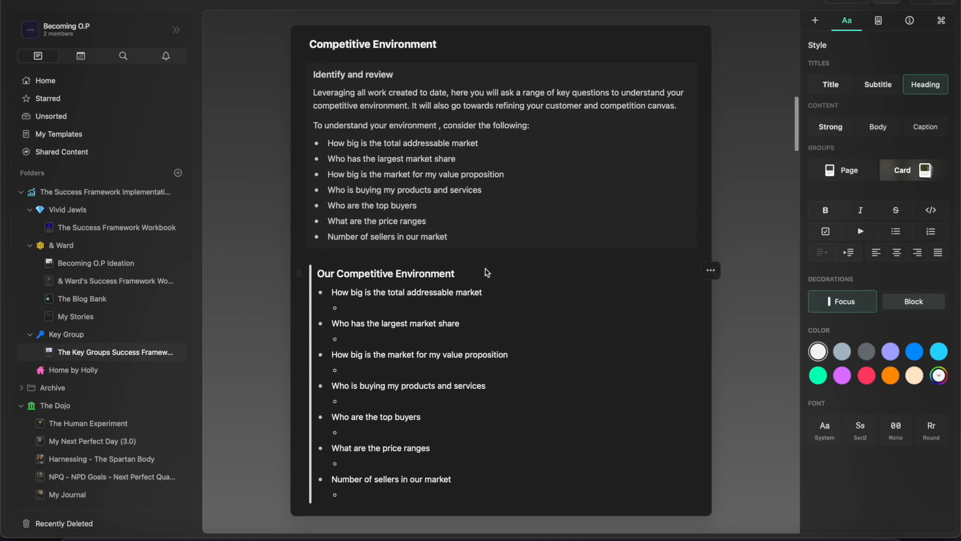
{"action": "scroll", "coordinate": [488, 273], "scroll_direction": "down", "scroll_amount": 12}
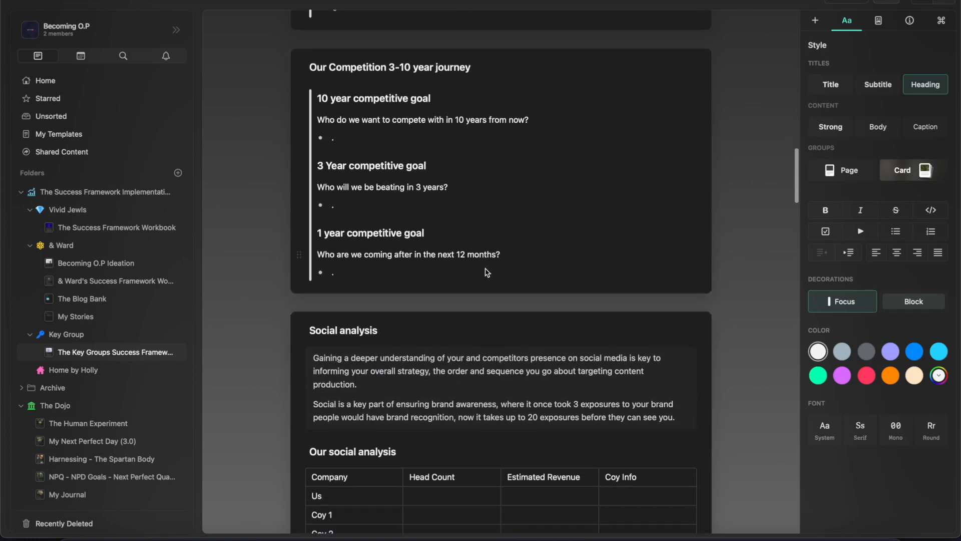
{"action": "scroll", "coordinate": [488, 272], "scroll_direction": "down", "scroll_amount": 4}
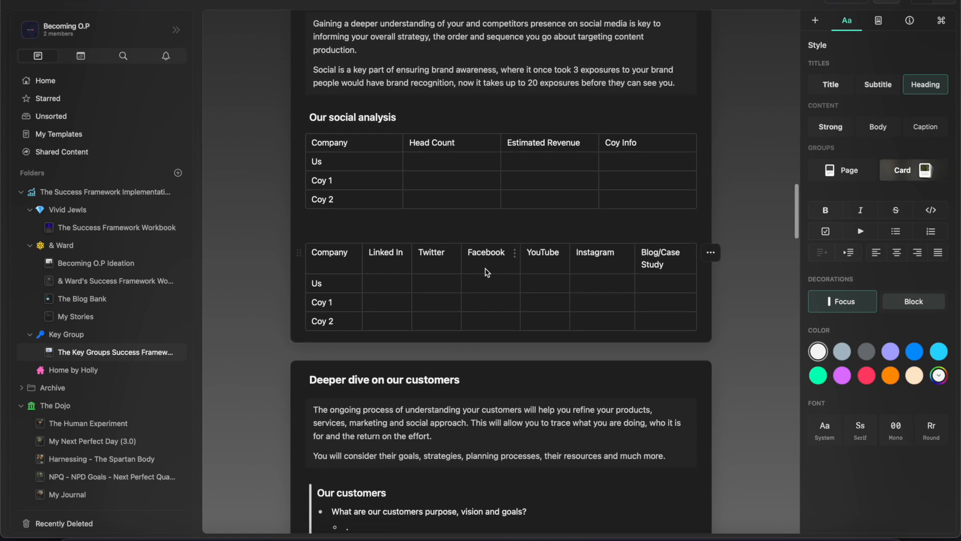
{"action": "scroll", "coordinate": [487, 272], "scroll_direction": "down", "scroll_amount": 3}
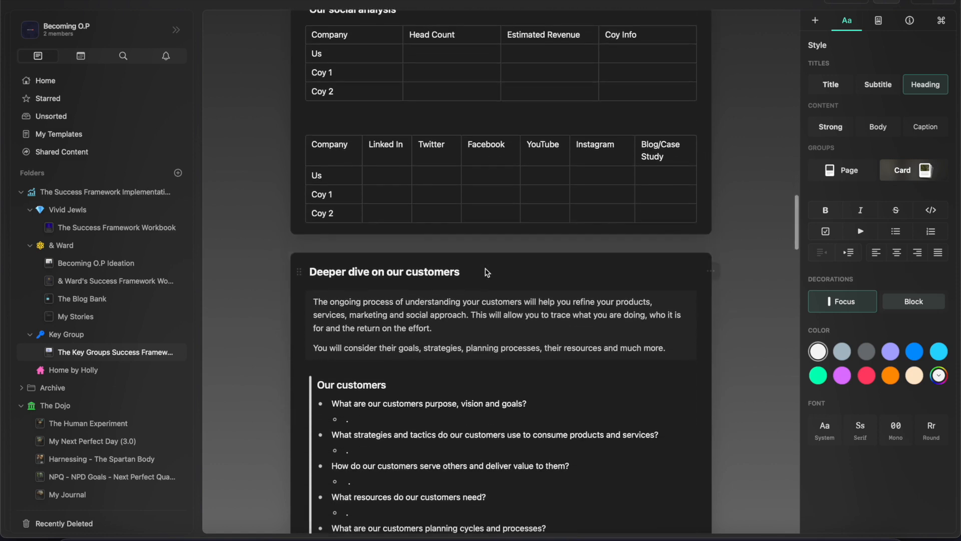
{"action": "scroll", "coordinate": [487, 272], "scroll_direction": "down", "scroll_amount": 15}
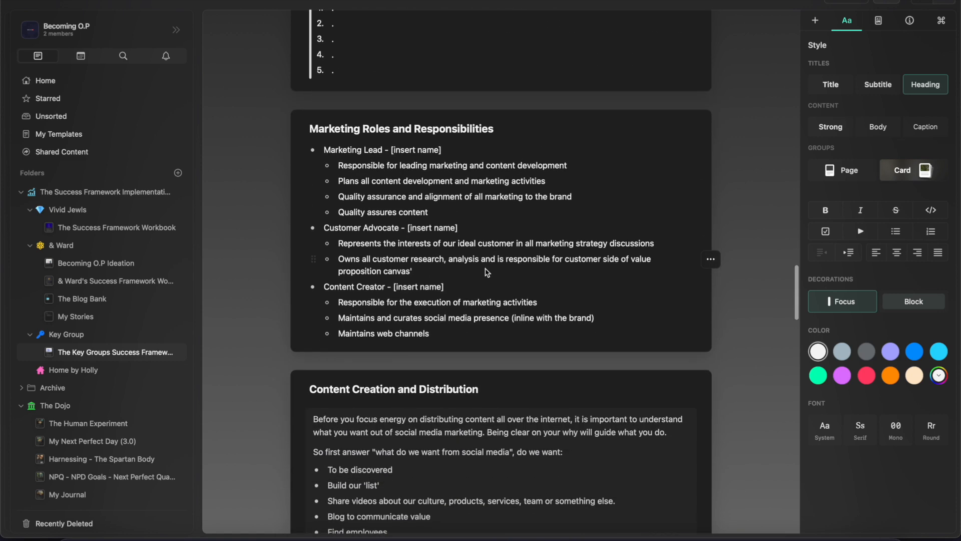
{"action": "key", "text": "super+["}
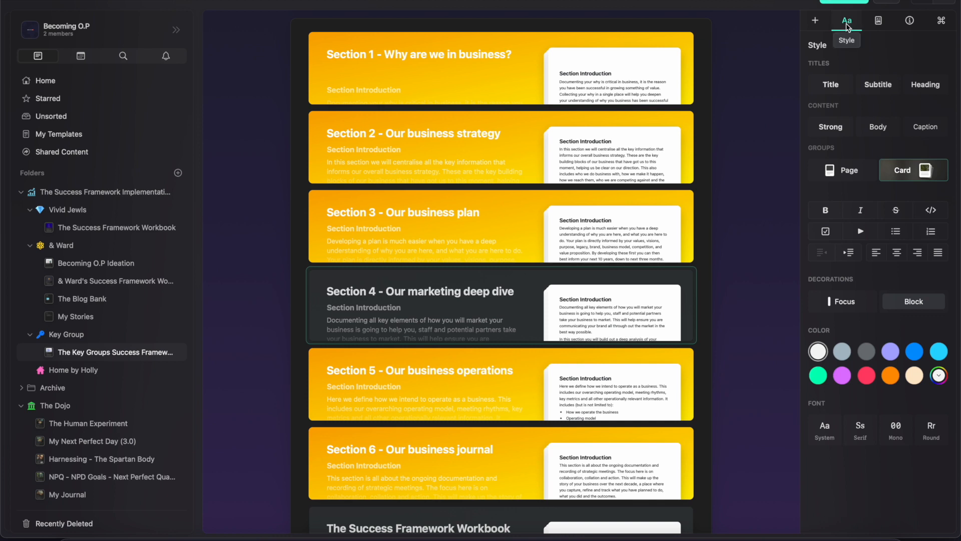
Try a Solid page background in the page style settings and switch back to Gradient.
{"action": "left_click", "coordinate": [882, 25]}
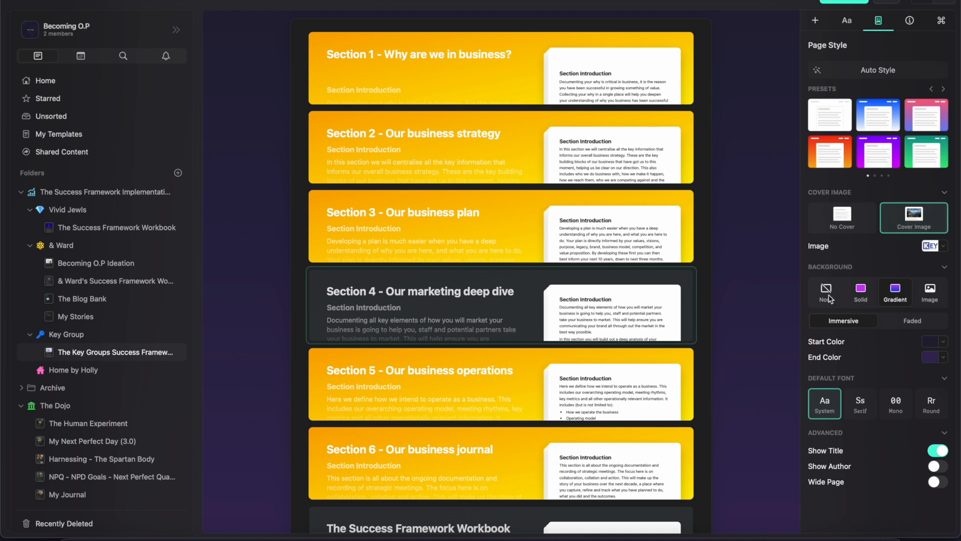
{"action": "left_click", "coordinate": [861, 294]}
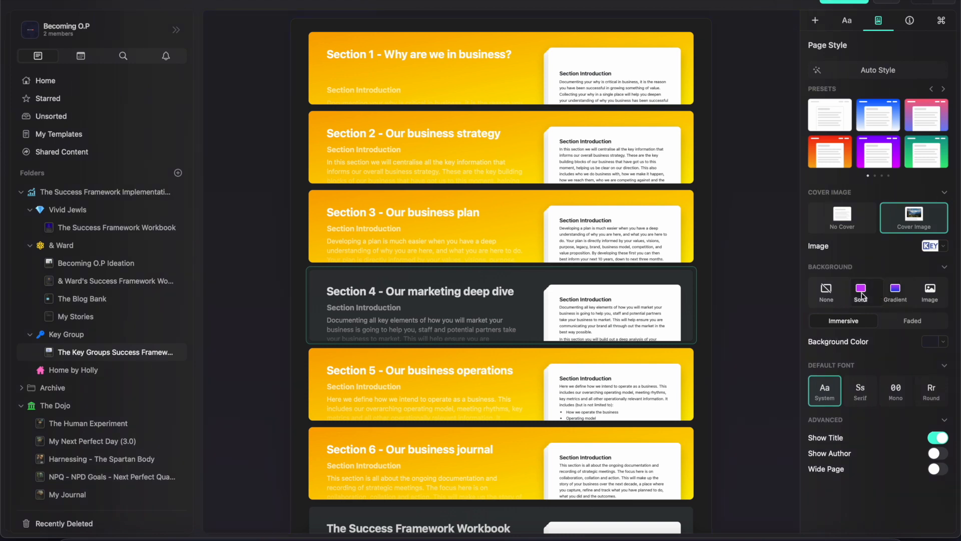
{"action": "left_click", "coordinate": [896, 293]}
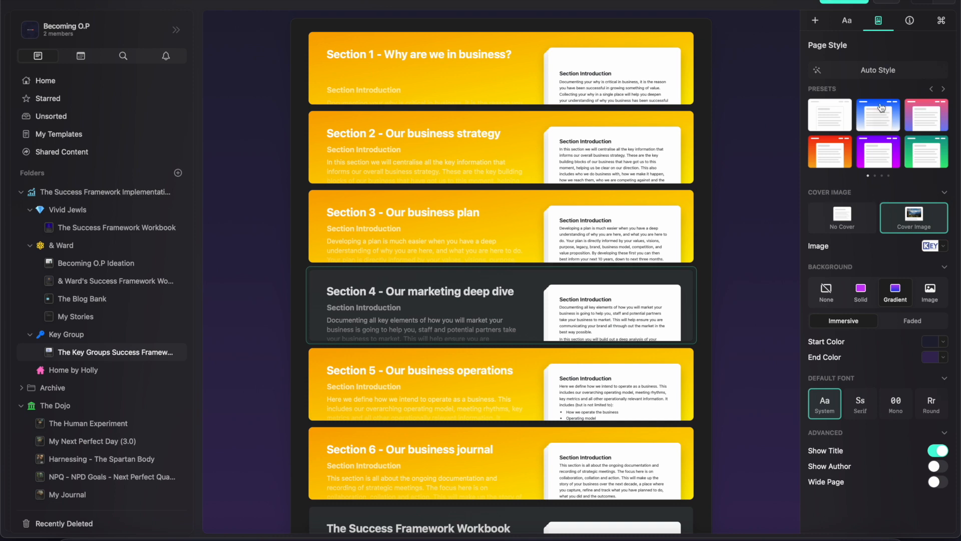
View the page info and available actions, and return to the start of The Key Groups Success Framework Workbook.
{"action": "left_click", "coordinate": [910, 20]}
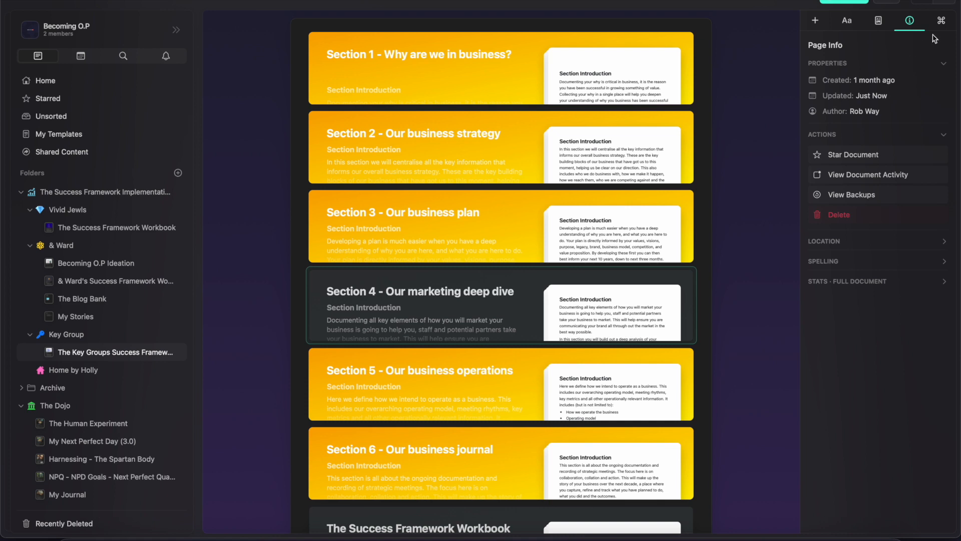
{"action": "left_click", "coordinate": [941, 21]}
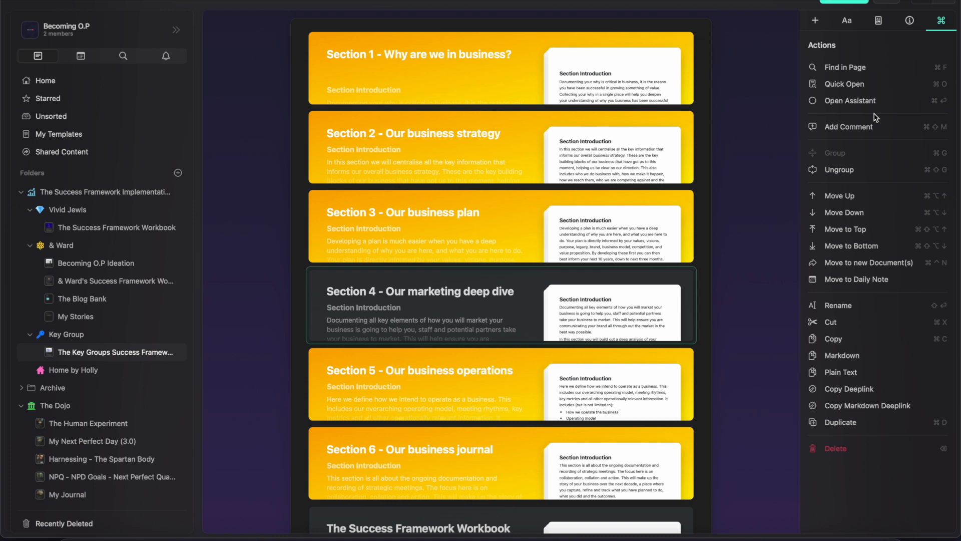
{"action": "left_click", "coordinate": [112, 353]}
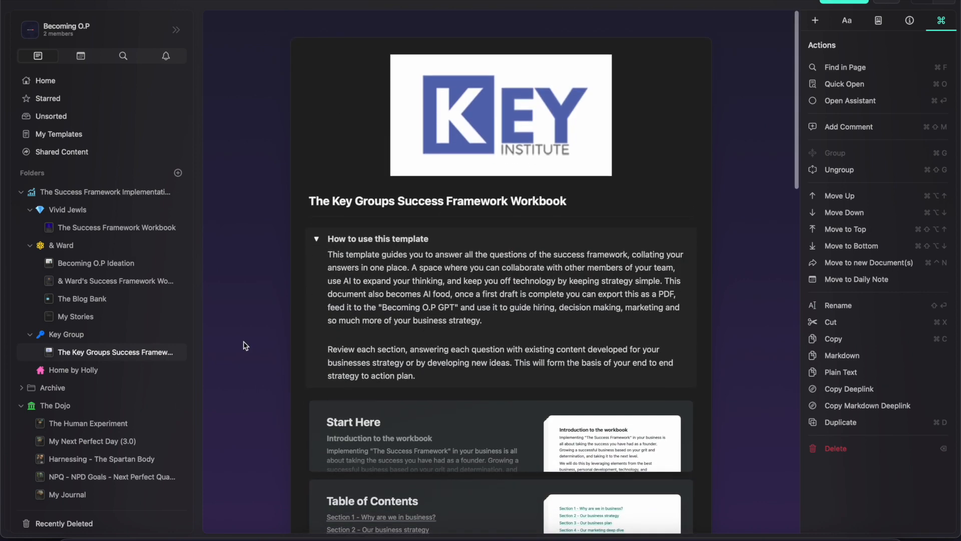
Browse the My Stories, The Blog Bank, & Ward's workbook and Becoming O.P Ideation documents, and view the & Ward folder.
{"action": "left_click", "coordinate": [93, 316]}
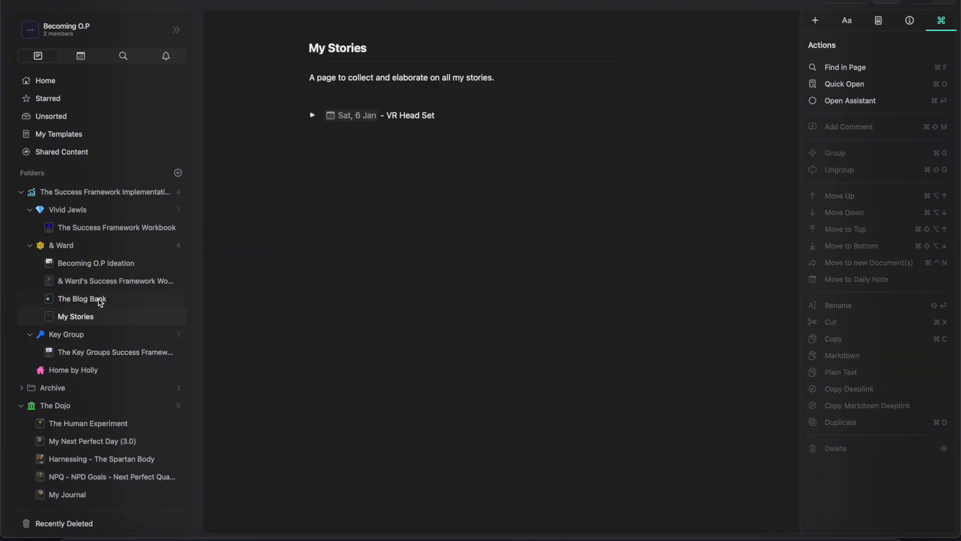
{"action": "left_click", "coordinate": [98, 299]}
{"action": "left_click", "coordinate": [100, 280]}
{"action": "left_click", "coordinate": [86, 263]}
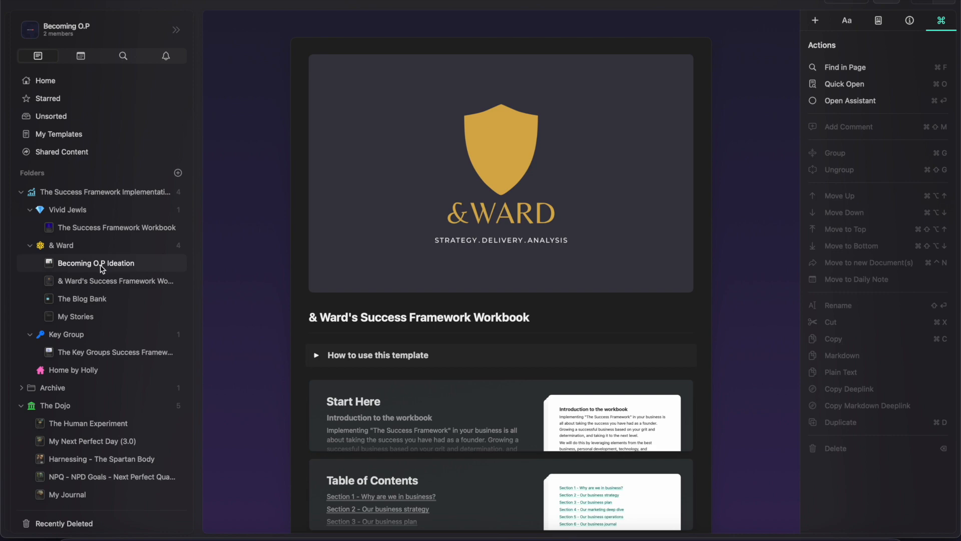
{"action": "left_click", "coordinate": [64, 245]}
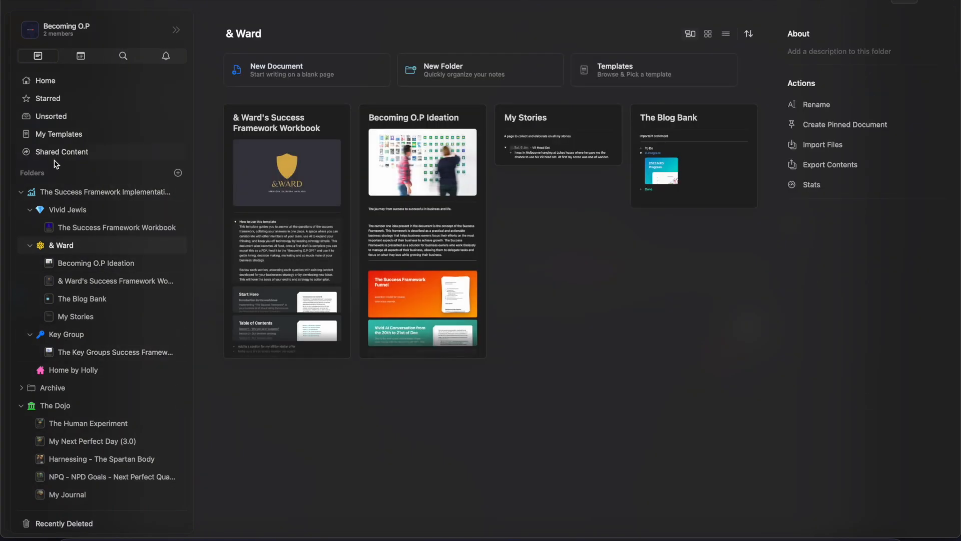
Create a new document from the space's home page and title it "How to use craft".
{"action": "left_click", "coordinate": [61, 85]}
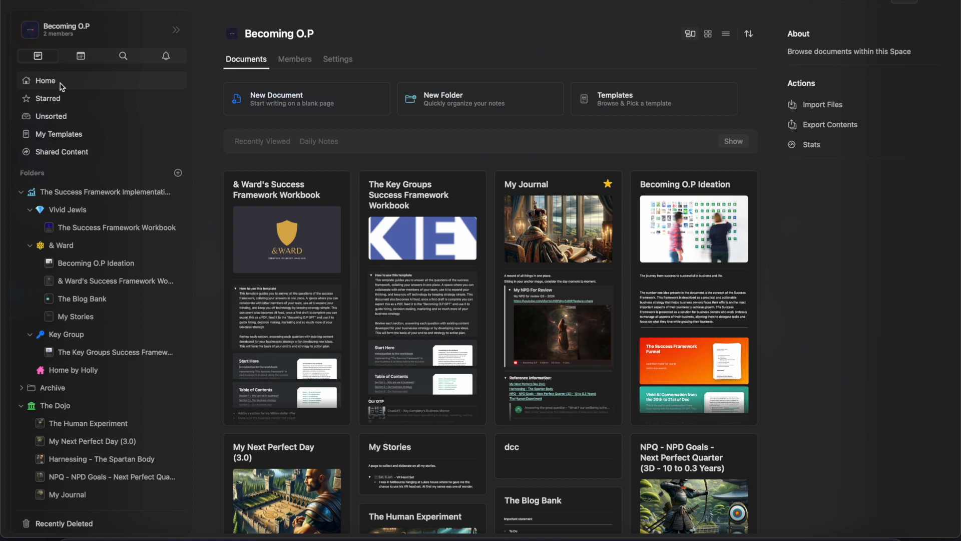
{"action": "left_click", "coordinate": [330, 108]}
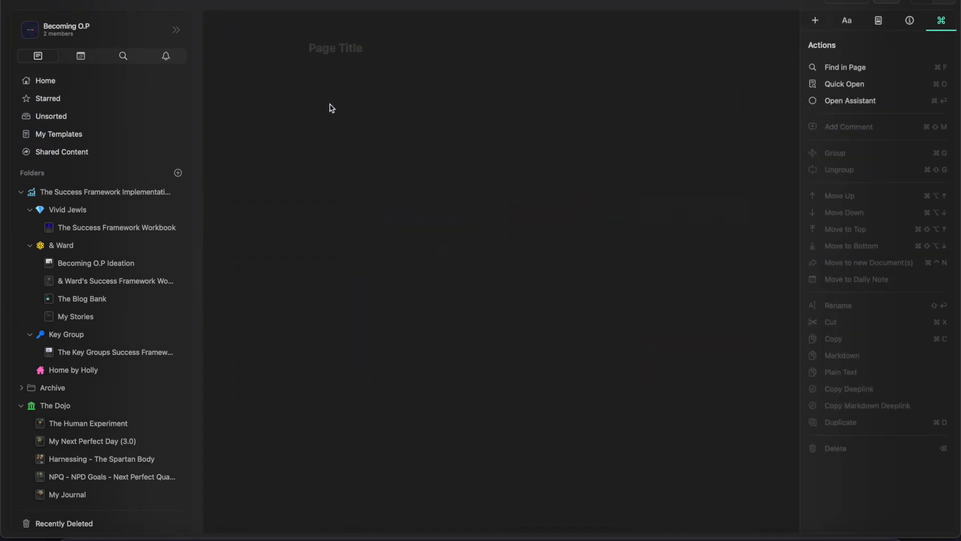
{"action": "type", "text": "How to use craft"}
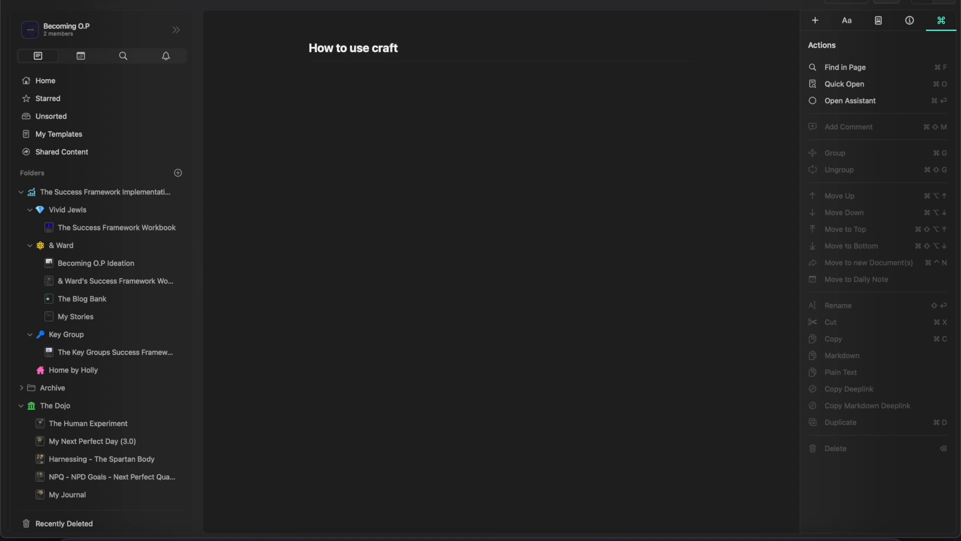
{"action": "key", "text": "Return"}
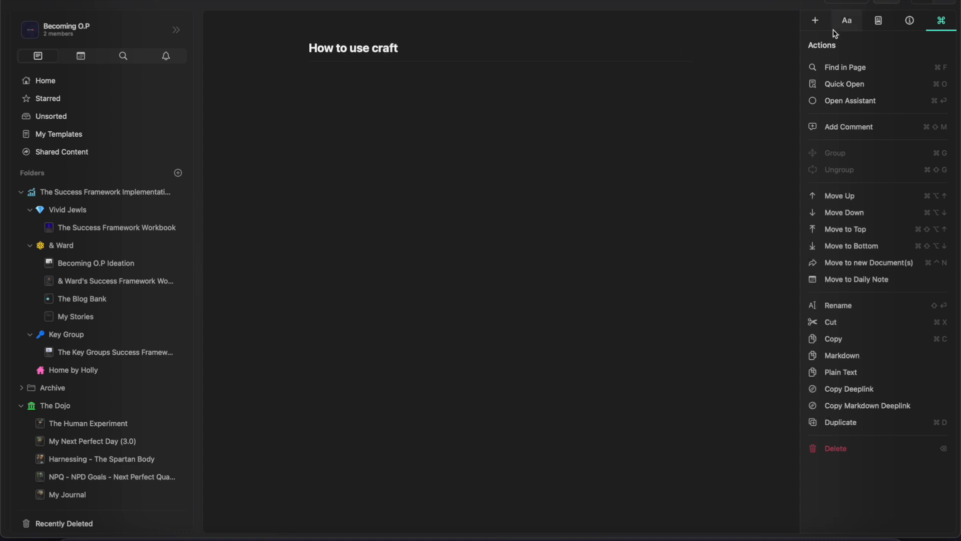
Add a paragraph with the Block decoration reading "Introduction about something important." below the page title.
{"action": "left_click", "coordinate": [848, 22]}
{"action": "left_click", "coordinate": [893, 302]}
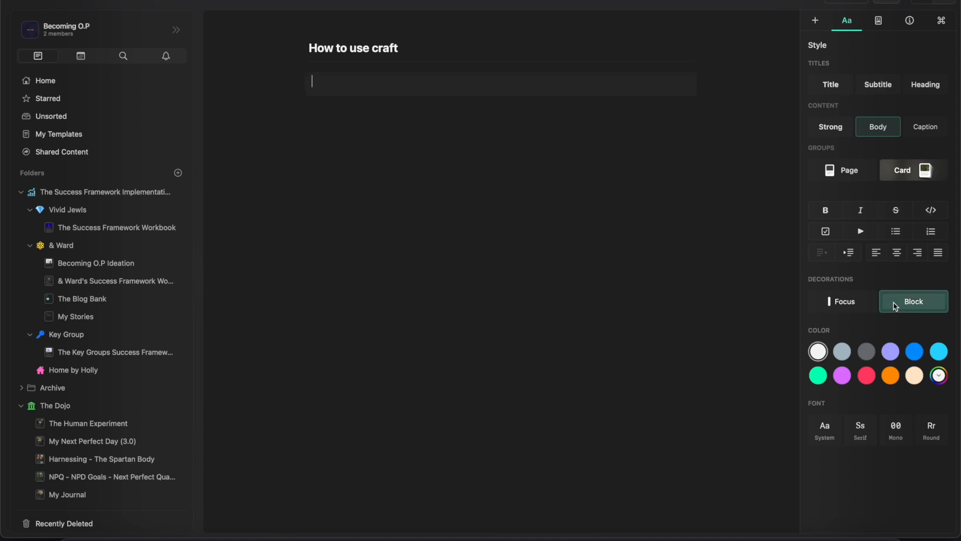
{"action": "type", "text": "INtro"}
{"action": "key", "text": "BackSpace"}
{"action": "key", "text": "BackSpace"}
{"action": "key", "text": "BackSpace"}
{"action": "key", "text": "BackSpace"}
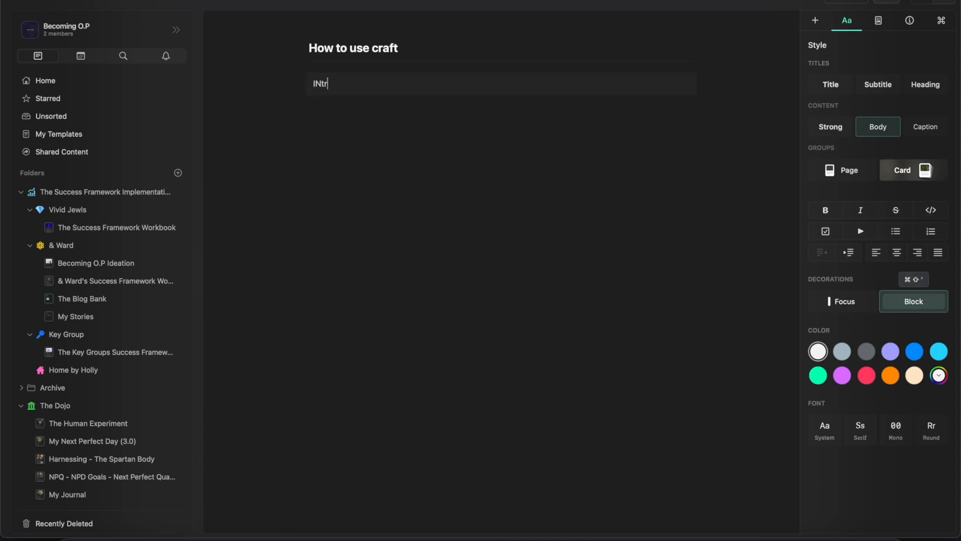
{"action": "type", "text": "ntroduction about something "}
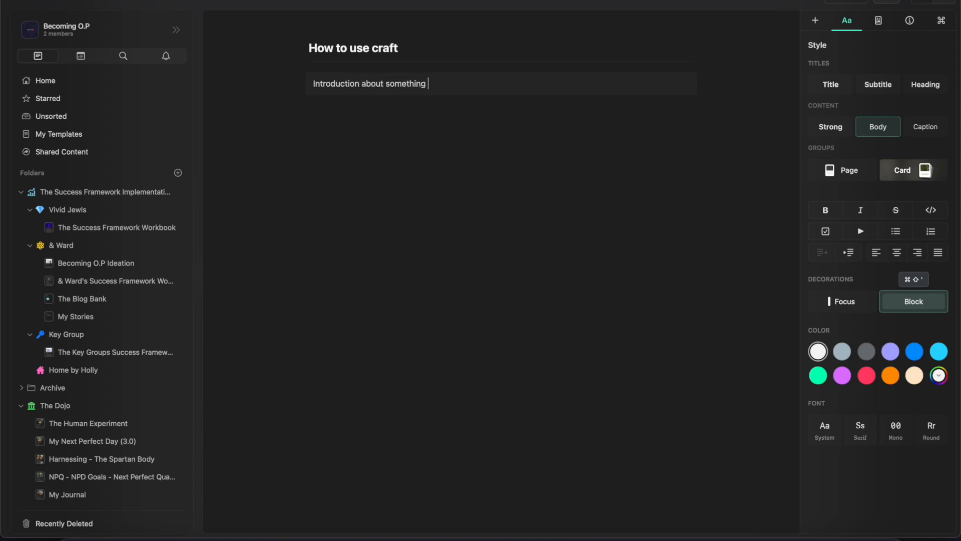
{"action": "type", "text": "important."}
{"action": "key", "text": "Return"}
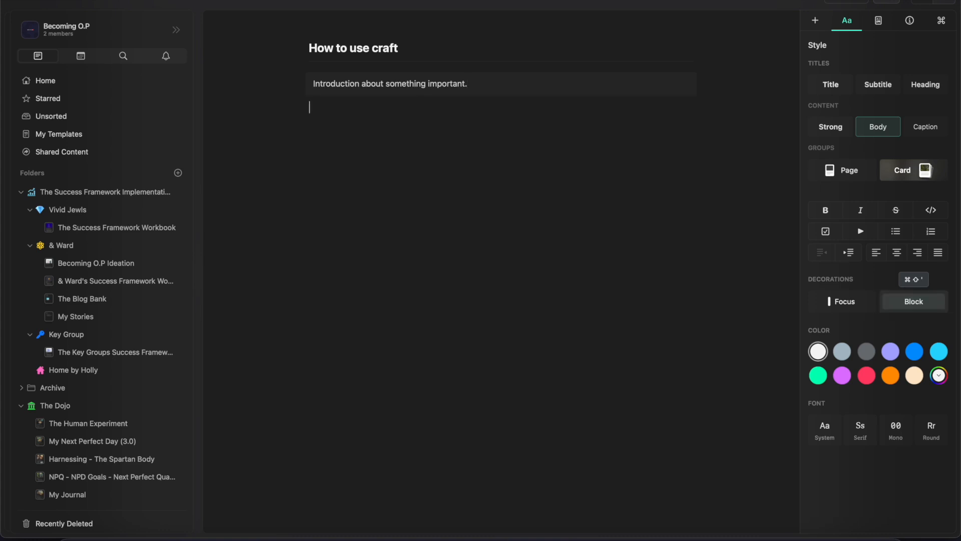
Add a toggle named "Table of contents" containing the bullet items First, second and third.
{"action": "left_click", "coordinate": [861, 231]}
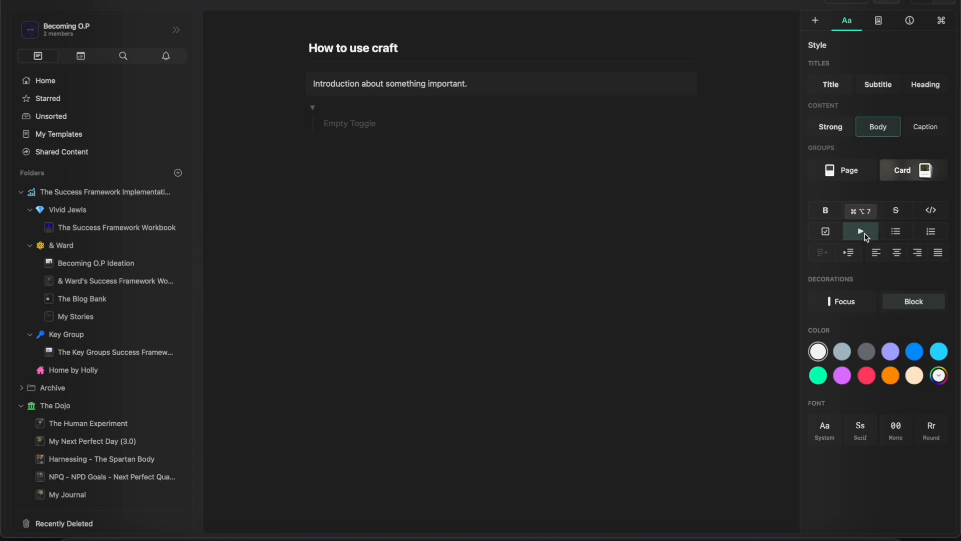
{"action": "type", "text": "Table of contents"}
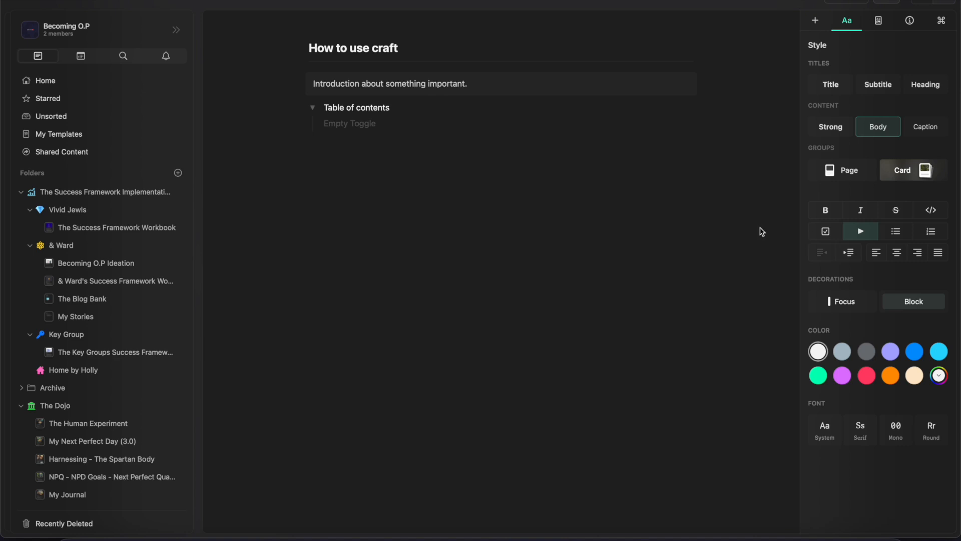
{"action": "left_click", "coordinate": [399, 128]}
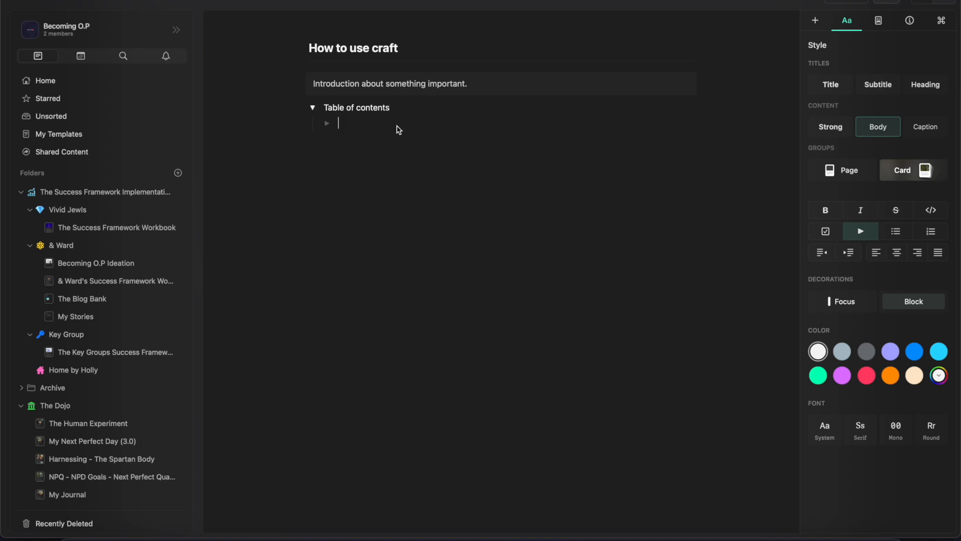
{"action": "left_click", "coordinate": [896, 236]}
{"action": "type", "text": "First"}
{"action": "key", "text": "Return"}
{"action": "type", "text": "second"}
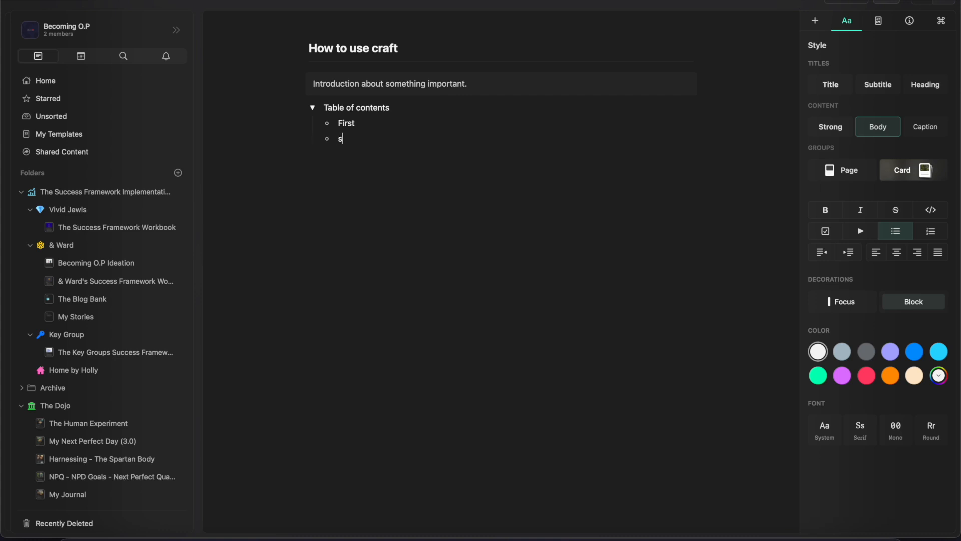
{"action": "key", "text": "Return"}
{"action": "type", "text": "third"}
{"action": "key", "text": "Return"}
{"action": "key", "text": "Return"}
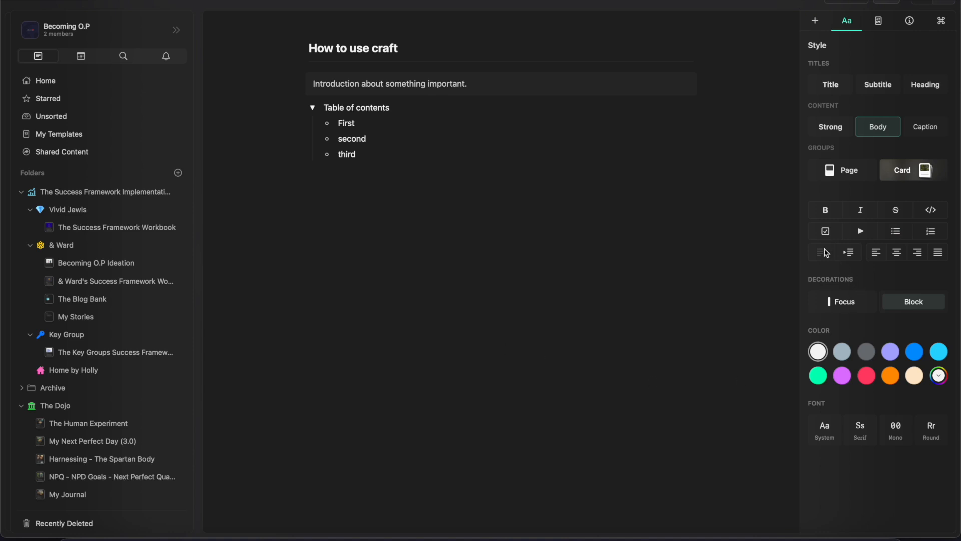
Add a "To do list" line in the Title style below the toggle.
{"action": "left_click", "coordinate": [830, 86]}
{"action": "type", "text": "To do list"}
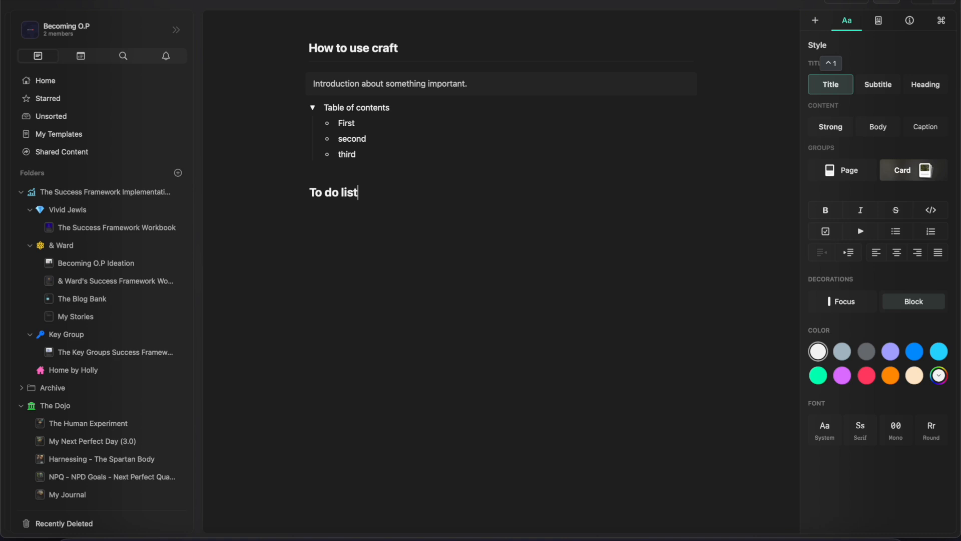
{"action": "key", "text": "Return"}
Add a checklist with the items one, two and three under the To do list title.
{"action": "left_click", "coordinate": [824, 235]}
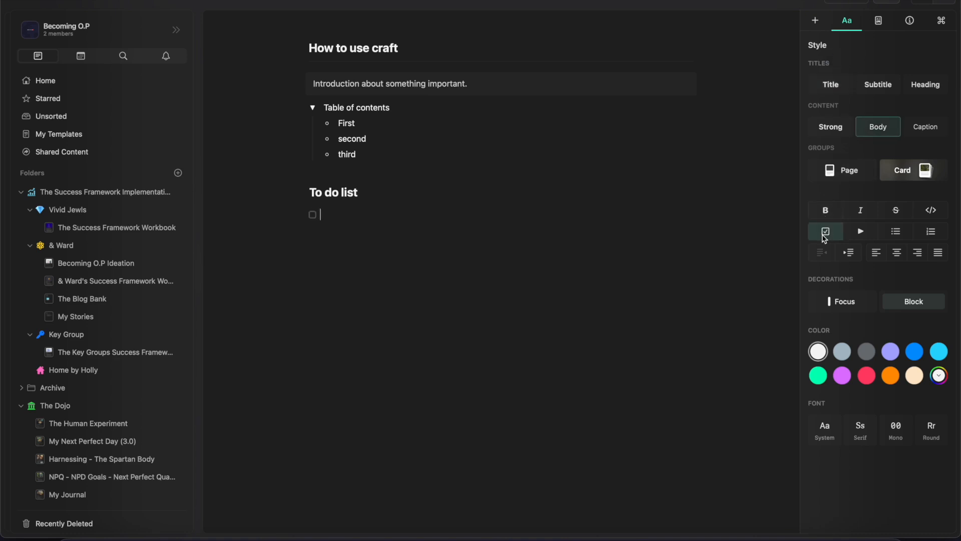
{"action": "type", "text": "one"}
{"action": "key", "text": "Return"}
{"action": "type", "text": "tw"}
{"action": "key", "text": "BackSpace"}
{"action": "key", "text": "BackSpace"}
{"action": "type", "text": "two th"}
{"action": "type", "text": "three"}
{"action": "key", "text": "Return"}
{"action": "key", "text": "Return"}
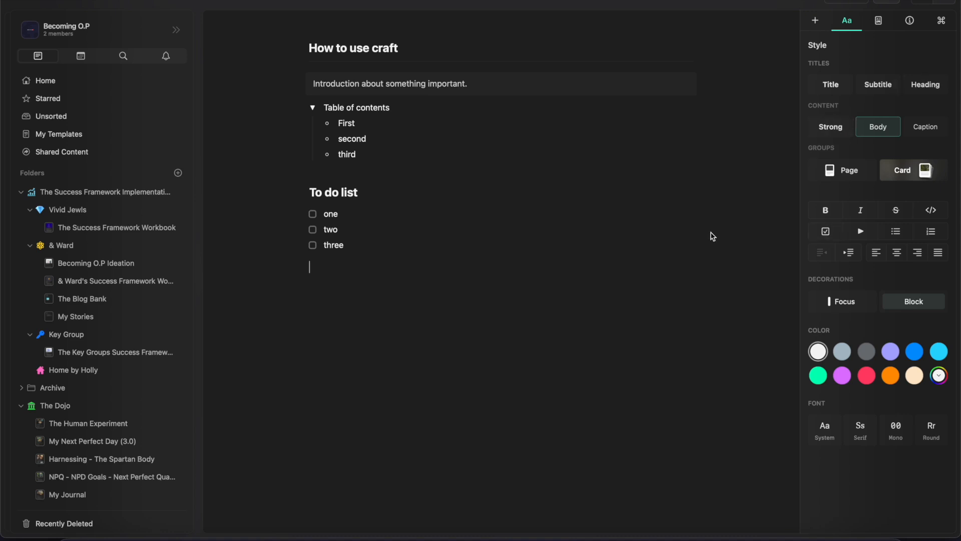
Insert a light separator line below the checklist.
{"action": "type", "text": "/"}
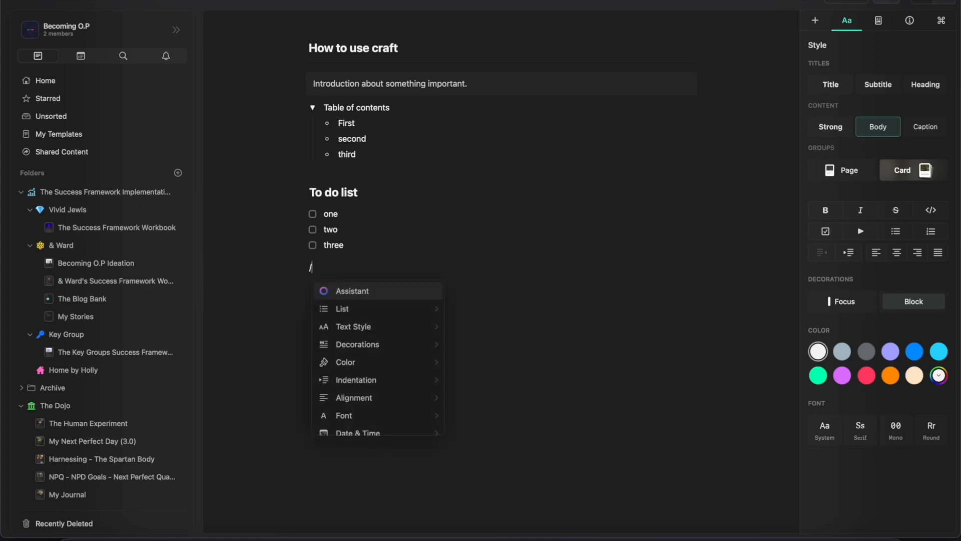
{"action": "scroll", "coordinate": [403, 336], "scroll_direction": "down", "scroll_amount": 5}
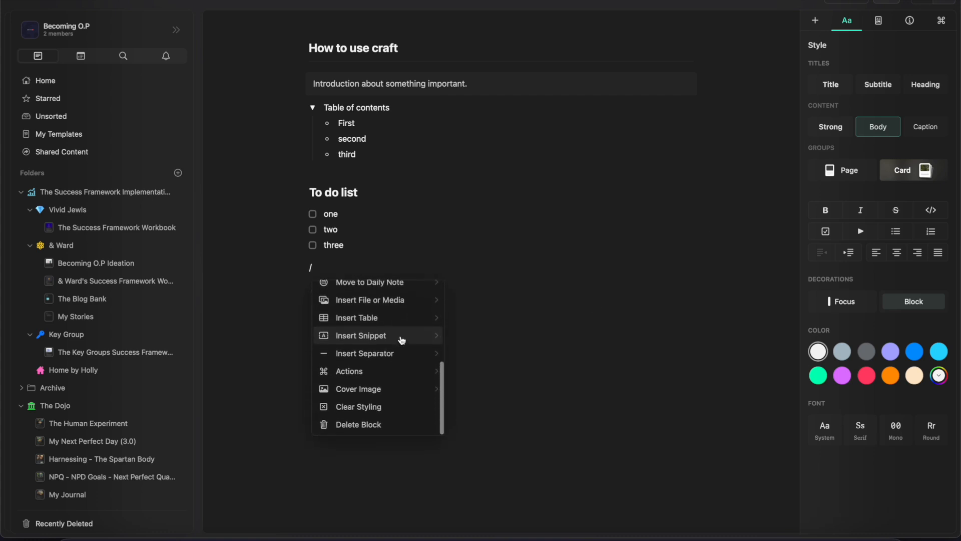
{"action": "scroll", "coordinate": [402, 340], "scroll_direction": "up", "scroll_amount": 5}
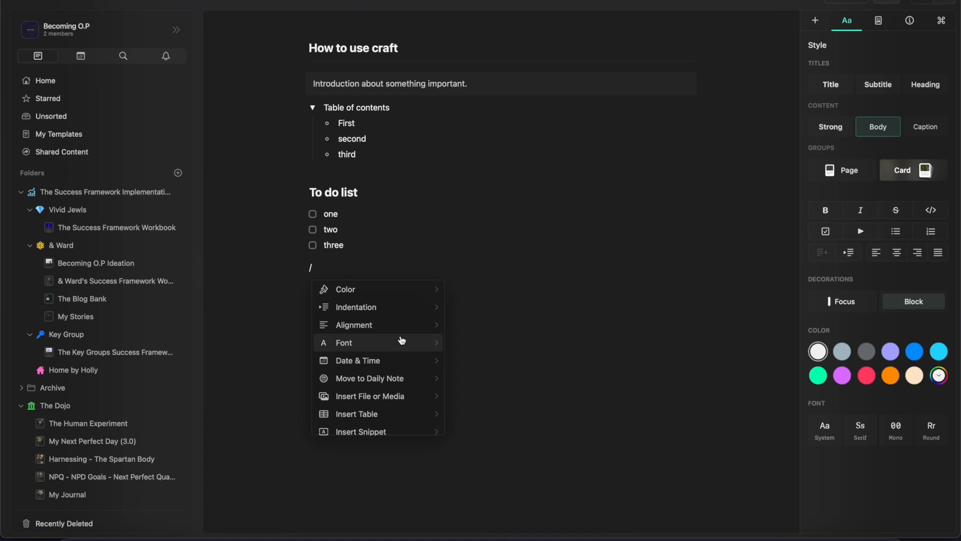
{"action": "type", "text": "ligh"}
{"action": "left_click", "coordinate": [387, 328]}
Insert a card below the separator line and apply the magenta-purple background colour to it.
{"action": "type", "text": "/car"}
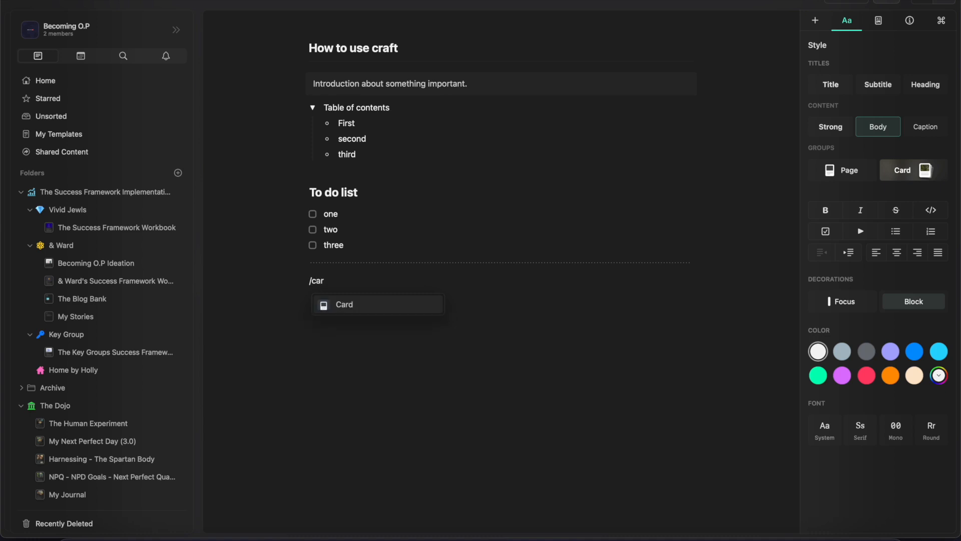
{"action": "left_click", "coordinate": [378, 307]}
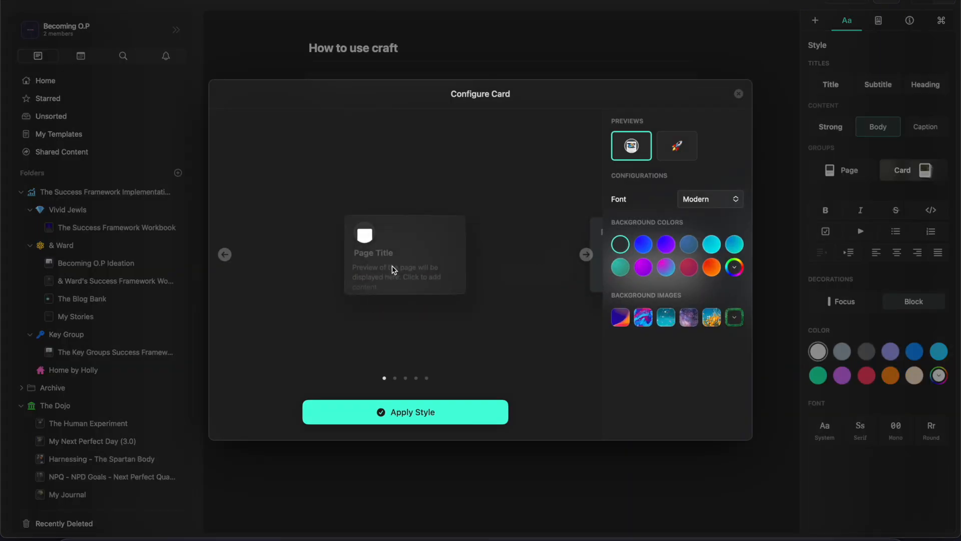
{"action": "left_click", "coordinate": [641, 271]}
{"action": "left_click", "coordinate": [449, 420]}
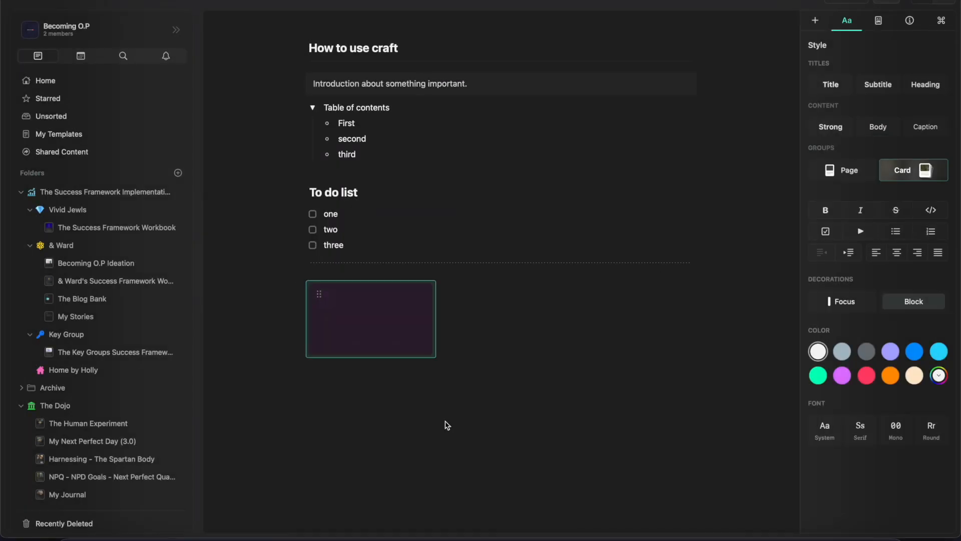
Give the card's page the title "title" and a line of placeholder text, and return to the parent document.
{"action": "left_click", "coordinate": [447, 350]}
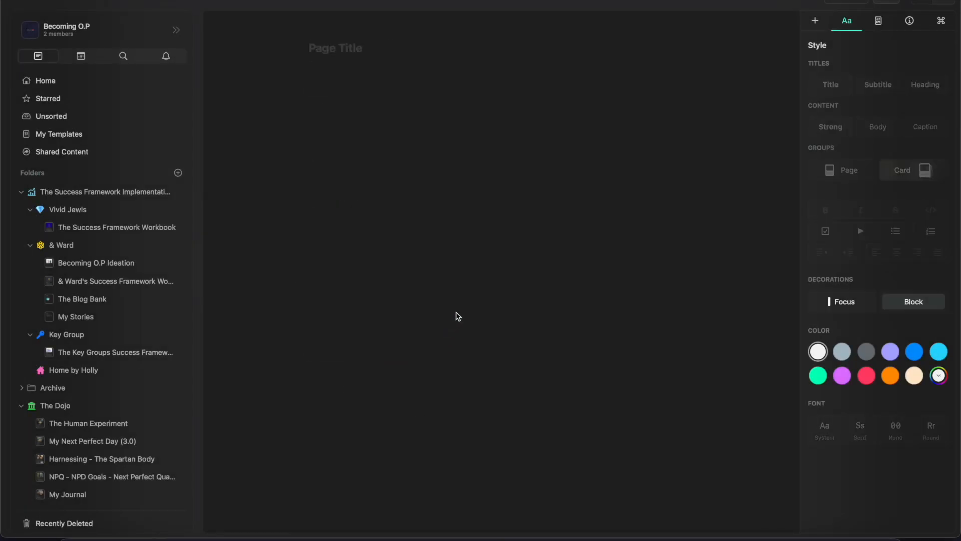
{"action": "key", "text": "Escape"}
{"action": "left_click", "coordinate": [383, 320]}
{"action": "left_click", "coordinate": [365, 46]}
{"action": "type", "text": "title"}
{"action": "key", "text": "Return"}
{"action": "type", "text": "alskdjf;lkasjd;lfkj"}
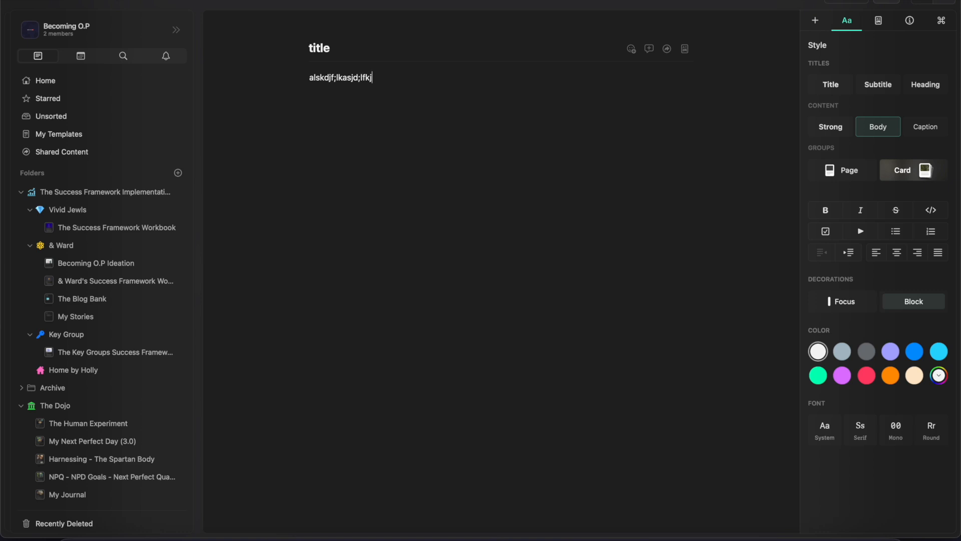
{"action": "type", "text": "a;sldkjf;lksjdf"}
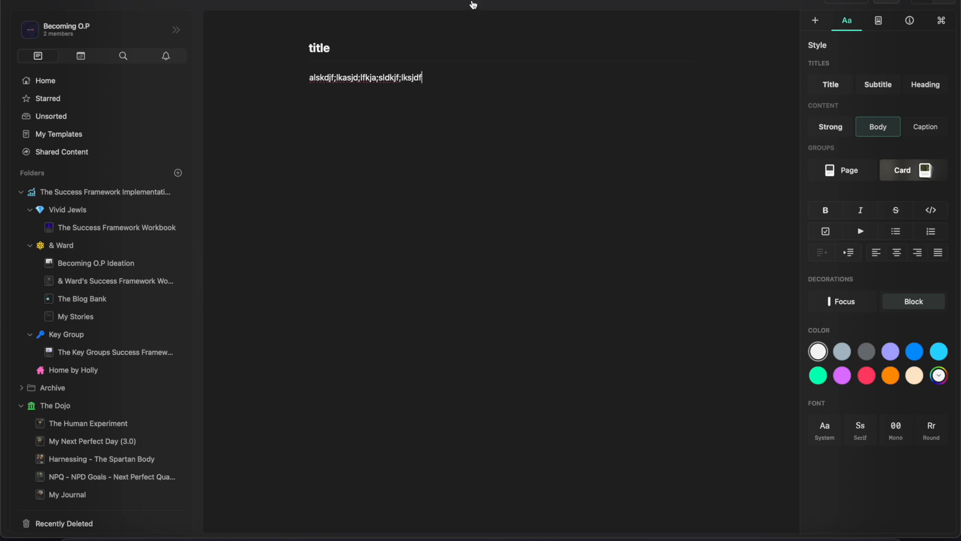
{"action": "left_click", "coordinate": [473, 5]}
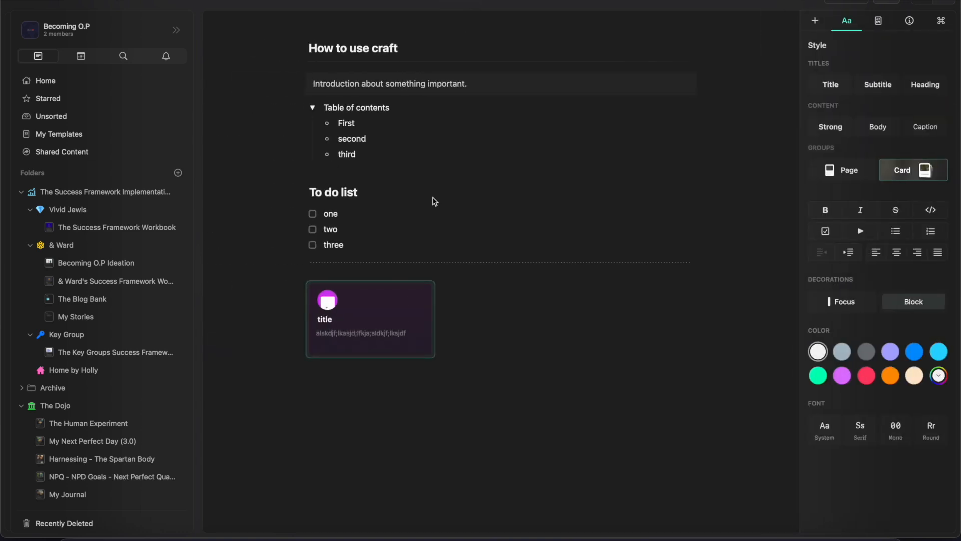
Add the grey mountain photo from Unsplash as the cover image of the card's page and return to the parent document.
{"action": "mouse_move", "coordinate": [400, 300]}
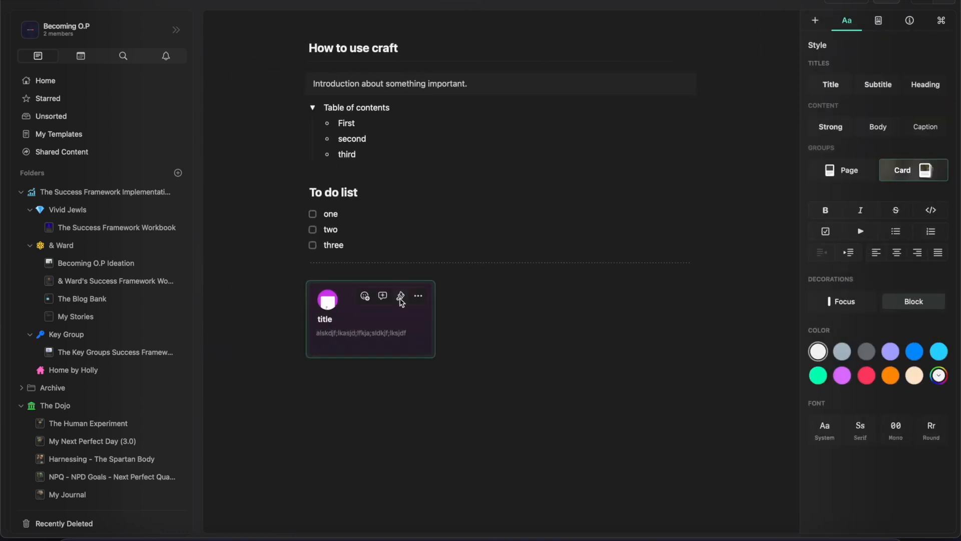
{"action": "left_click", "coordinate": [404, 331]}
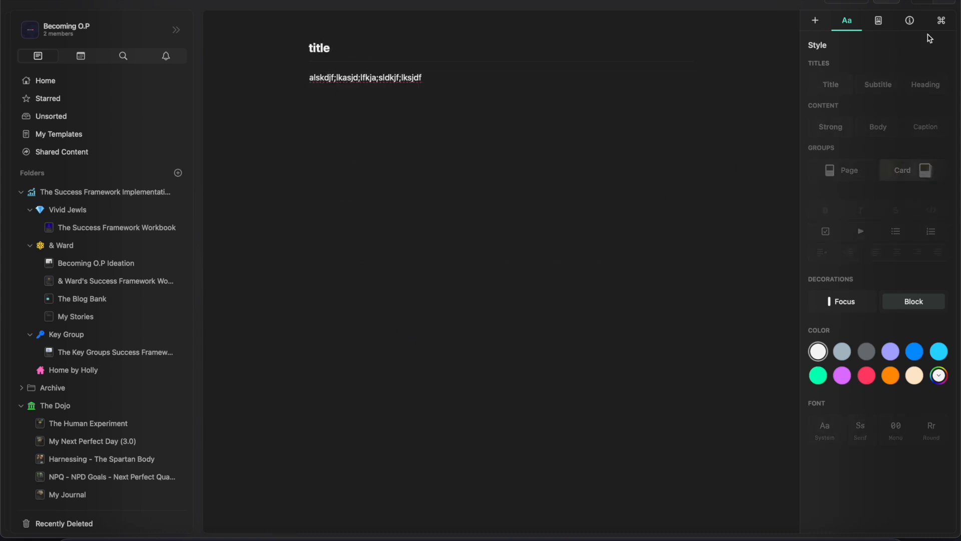
{"action": "left_click", "coordinate": [941, 23]}
{"action": "left_click", "coordinate": [910, 21]}
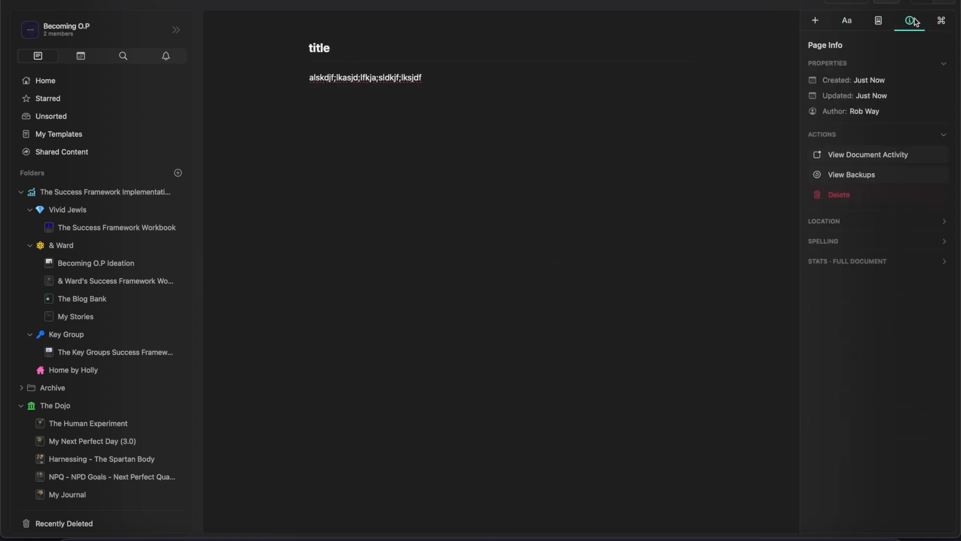
{"action": "left_click", "coordinate": [880, 24]}
{"action": "left_click", "coordinate": [910, 219]}
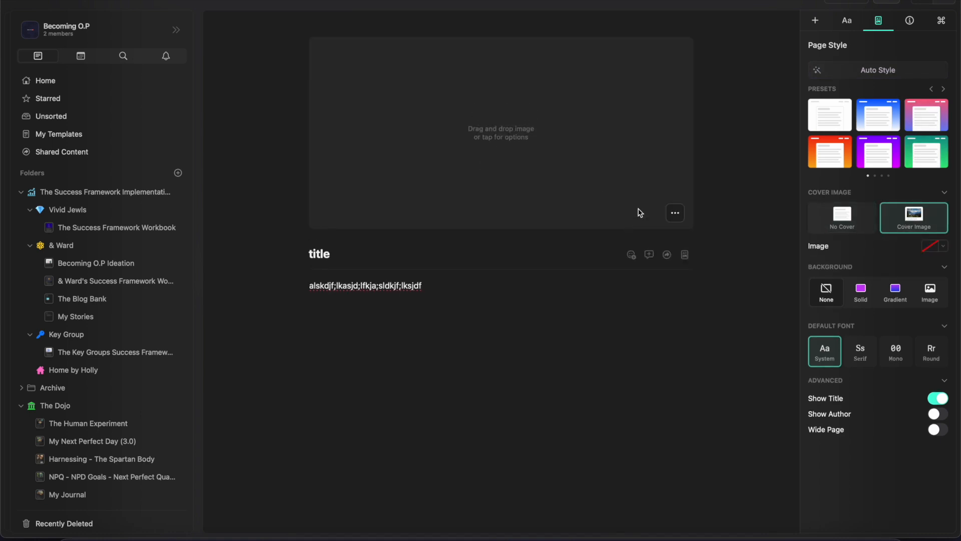
{"action": "left_click", "coordinate": [672, 212]}
{"action": "left_click", "coordinate": [697, 240]}
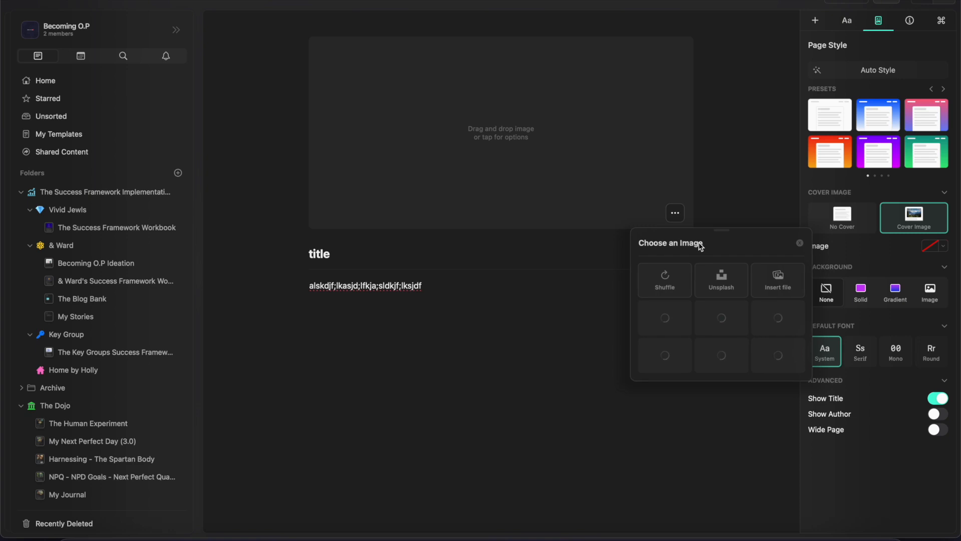
{"action": "left_click", "coordinate": [721, 283]}
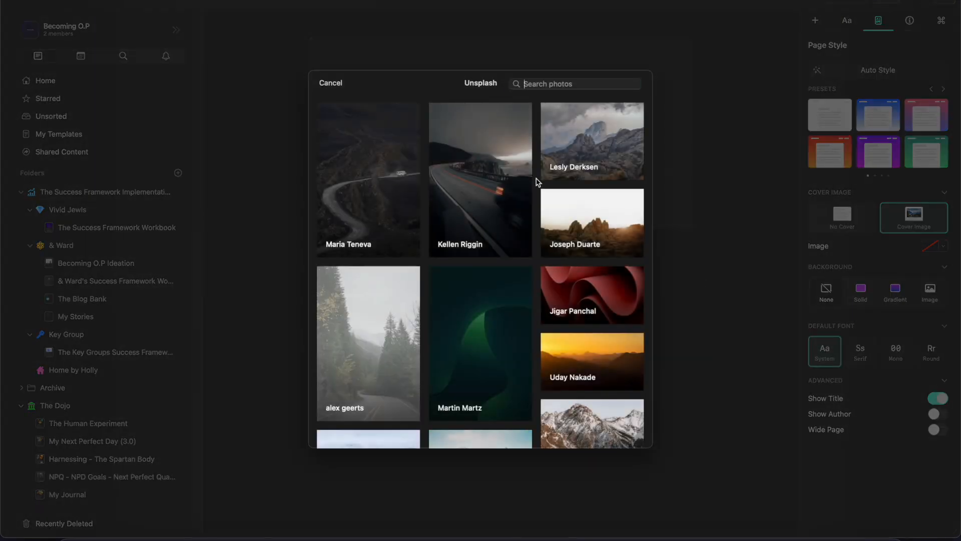
{"action": "left_click", "coordinate": [583, 146]}
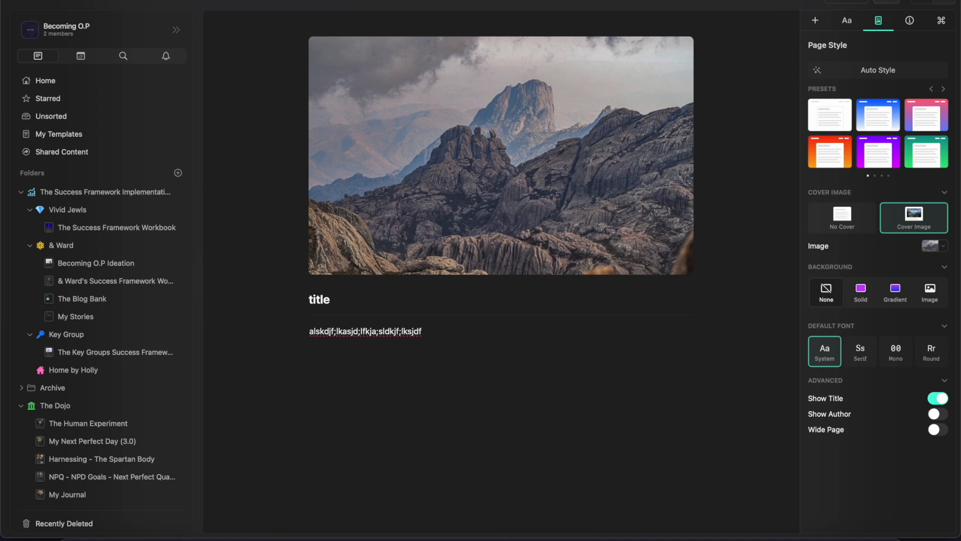
{"action": "left_click", "coordinate": [463, 5]}
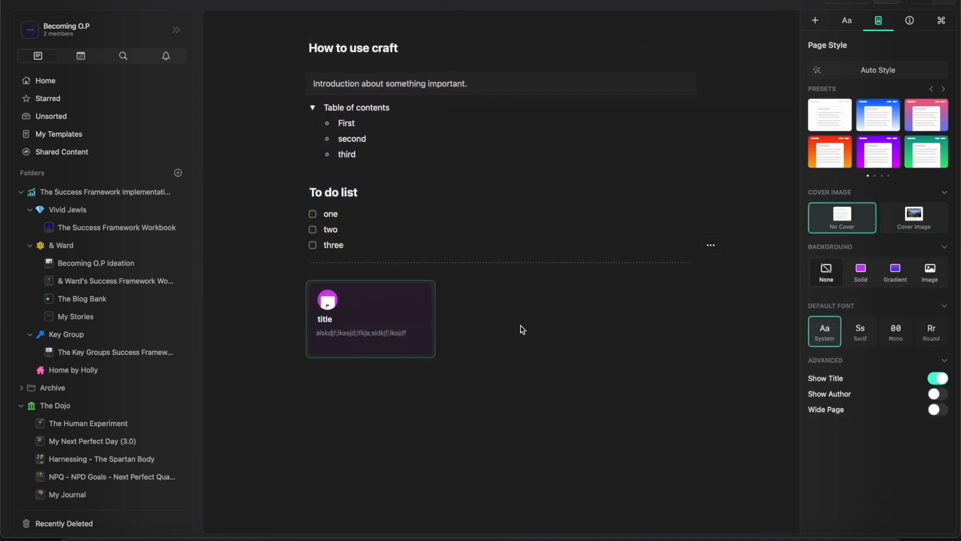
Apply the second card style, with the title above a cover image preview, to the card.
{"action": "left_click", "coordinate": [419, 296]}
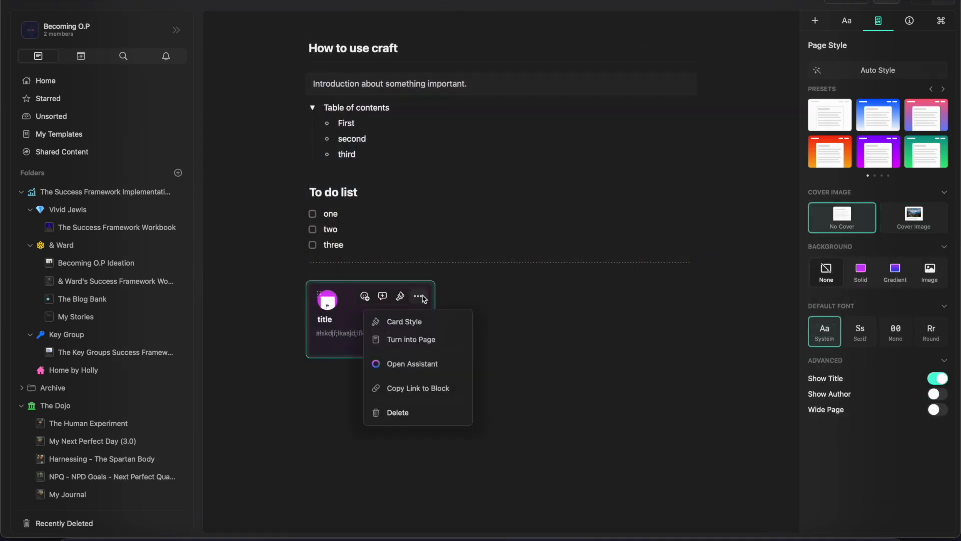
{"action": "left_click", "coordinate": [418, 322]}
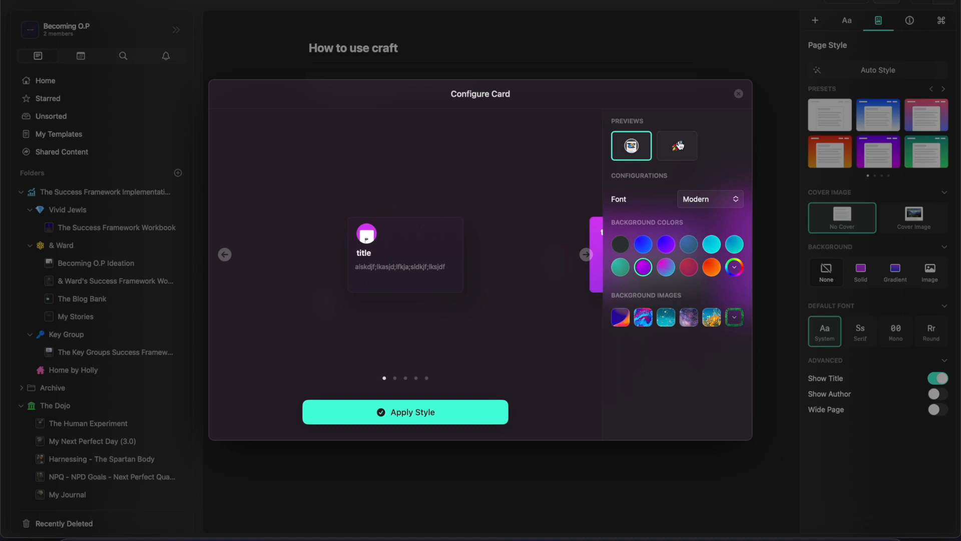
{"action": "left_click", "coordinate": [586, 255]}
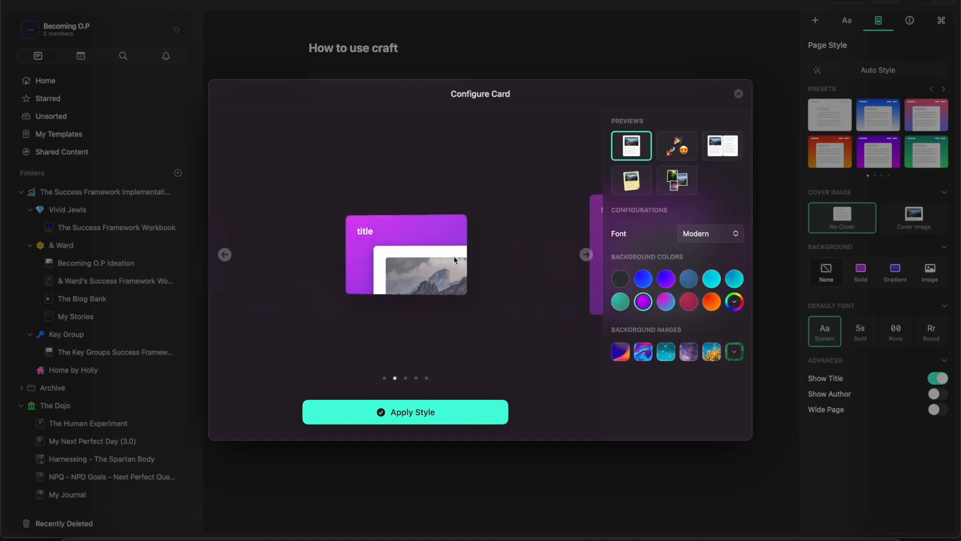
{"action": "left_click", "coordinate": [453, 409]}
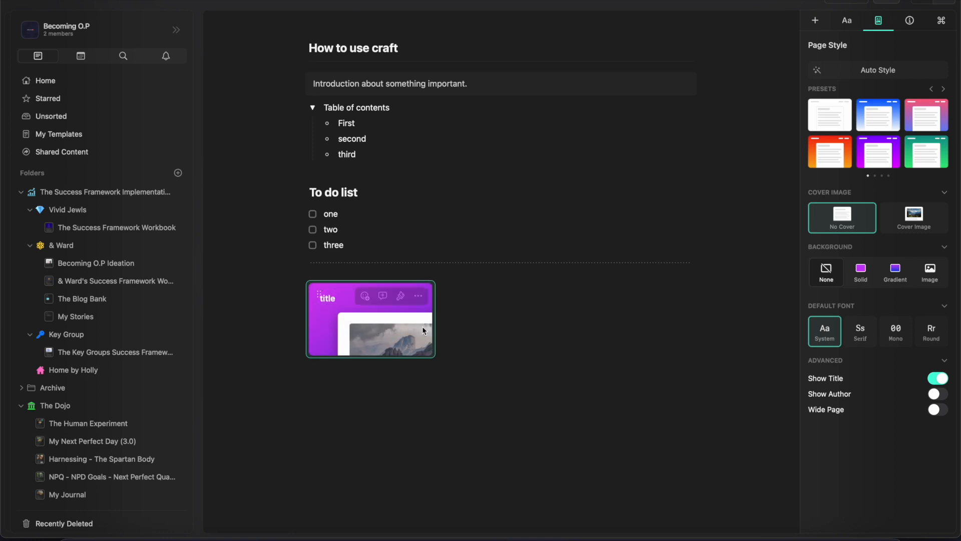
Change the card to the fourth style, a full-width banner with its title, text and a page preview.
{"action": "left_click", "coordinate": [418, 296]}
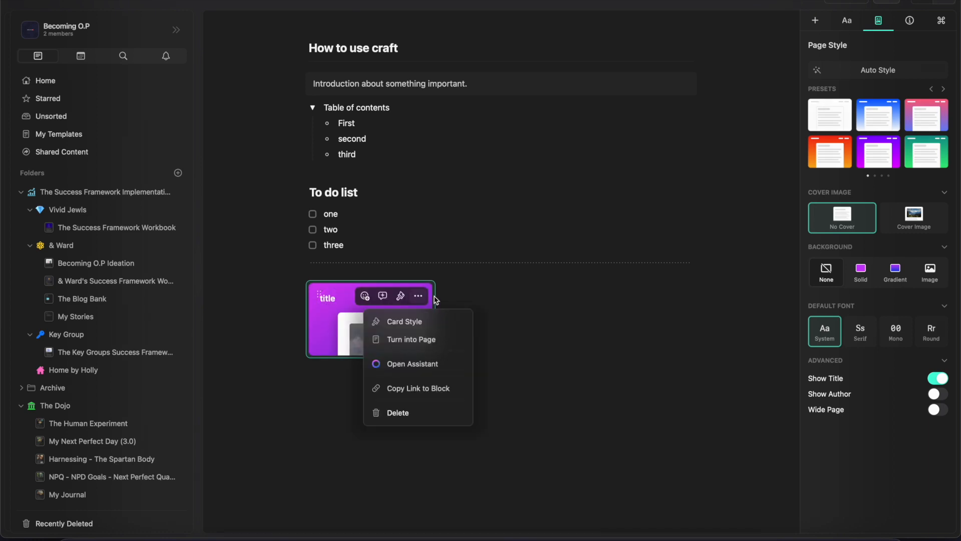
{"action": "left_click", "coordinate": [438, 322]}
{"action": "left_click", "coordinate": [586, 253]}
{"action": "left_click", "coordinate": [586, 255]}
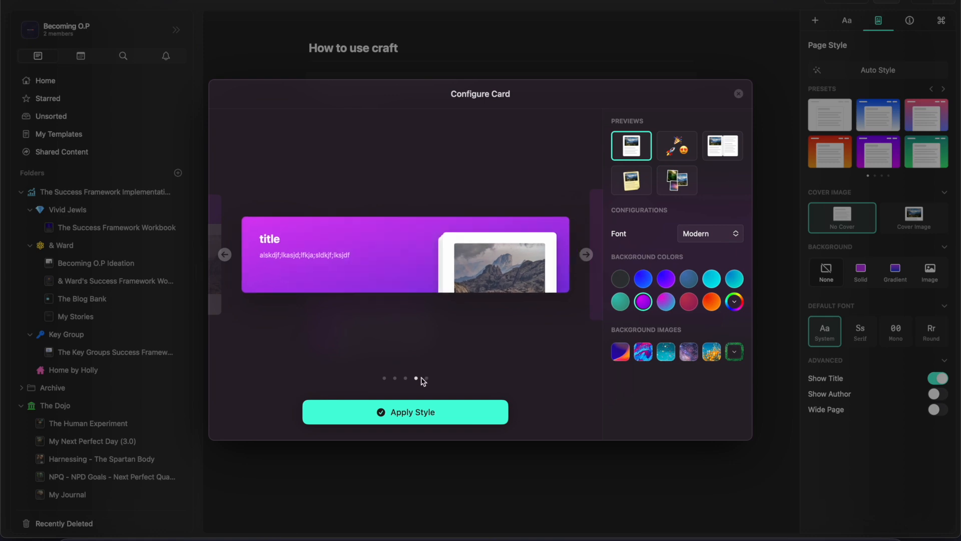
{"action": "left_click", "coordinate": [413, 412]}
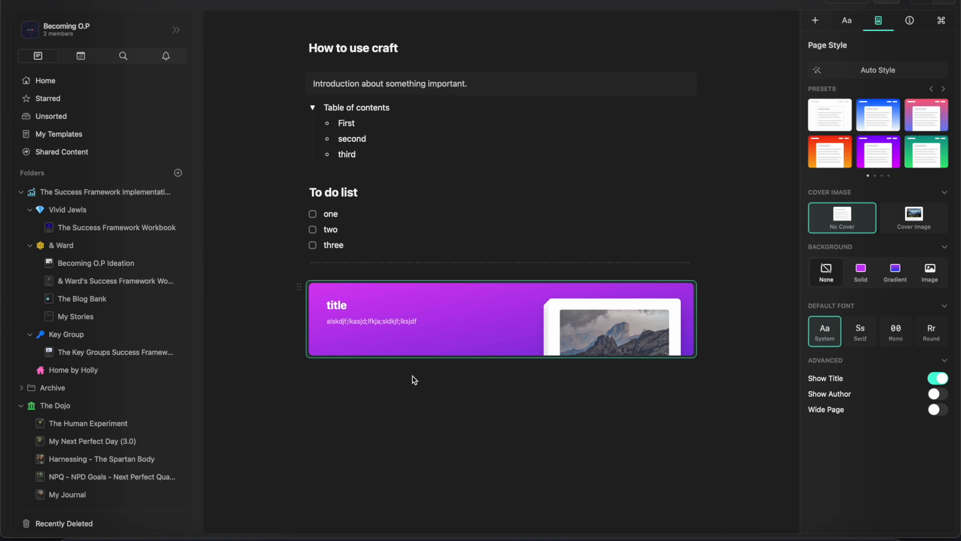
Examine the available insert commands on a new line below the card, leaving the line empty.
{"action": "left_click", "coordinate": [392, 394]}
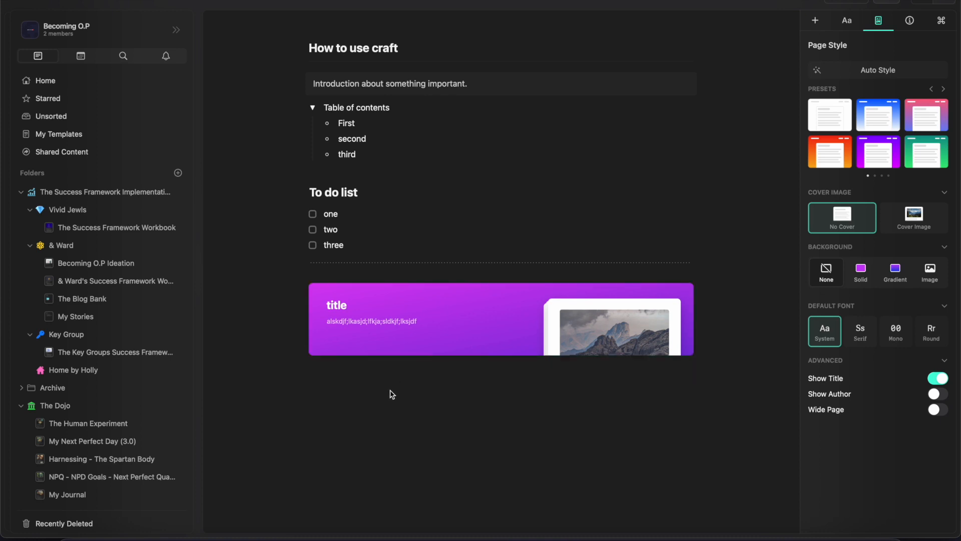
{"action": "type", "text": "/"}
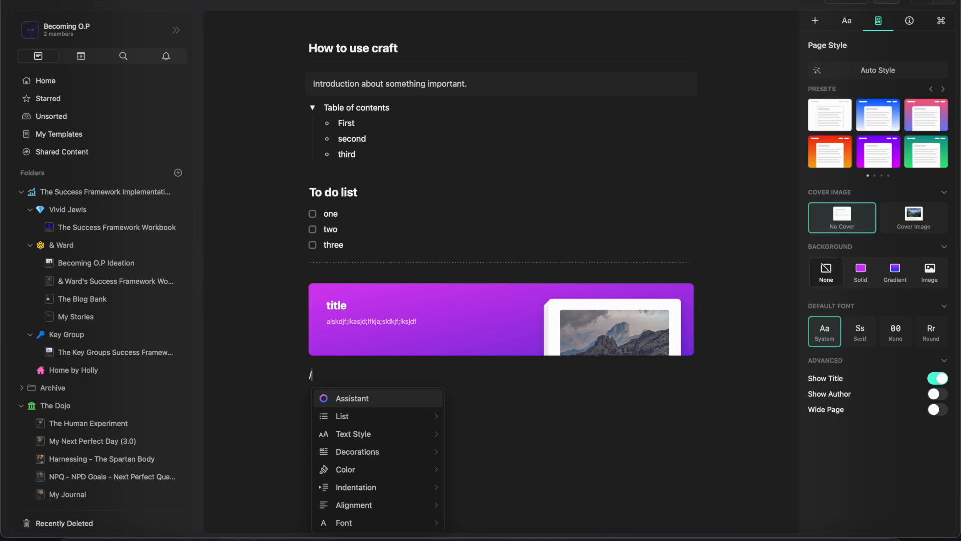
{"action": "type", "text": "in"}
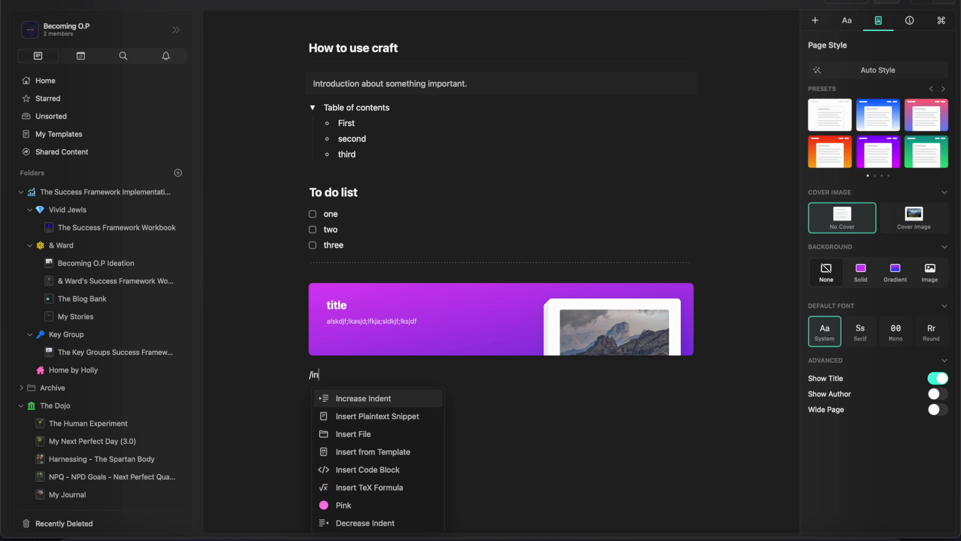
{"action": "type", "text": "ser"}
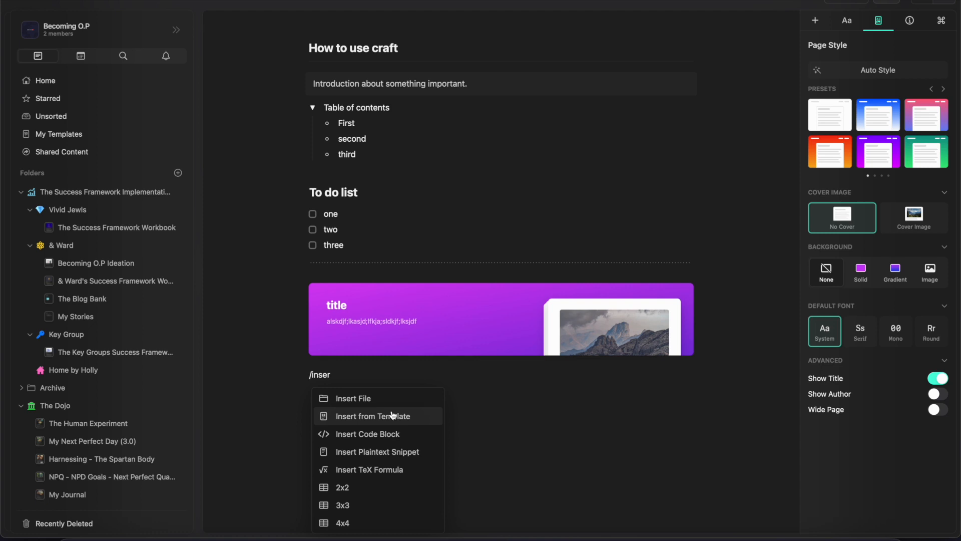
{"action": "left_click", "coordinate": [510, 443]}
{"action": "key", "text": "BackSpace"}
{"action": "key", "text": "BackSpace"}
{"action": "key", "text": "BackSpace"}
{"action": "key", "text": "BackSpace"}
{"action": "key", "text": "BackSpace"}
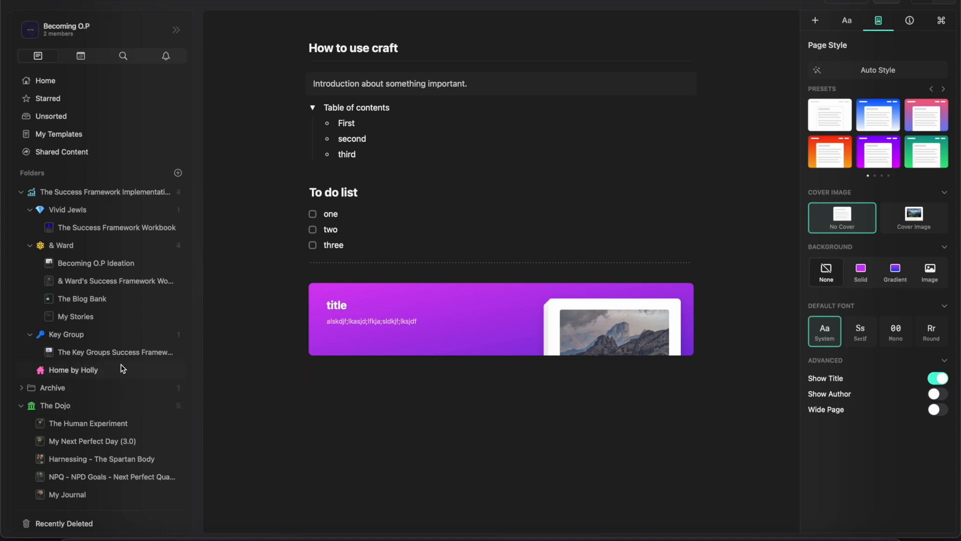
Open "Section 1 - Why are we in business?" in The Key Groups Success Framework Workbook and view its Values section.
{"action": "left_click", "coordinate": [134, 354]}
{"action": "scroll", "coordinate": [449, 367], "scroll_direction": "down", "scroll_amount": 10}
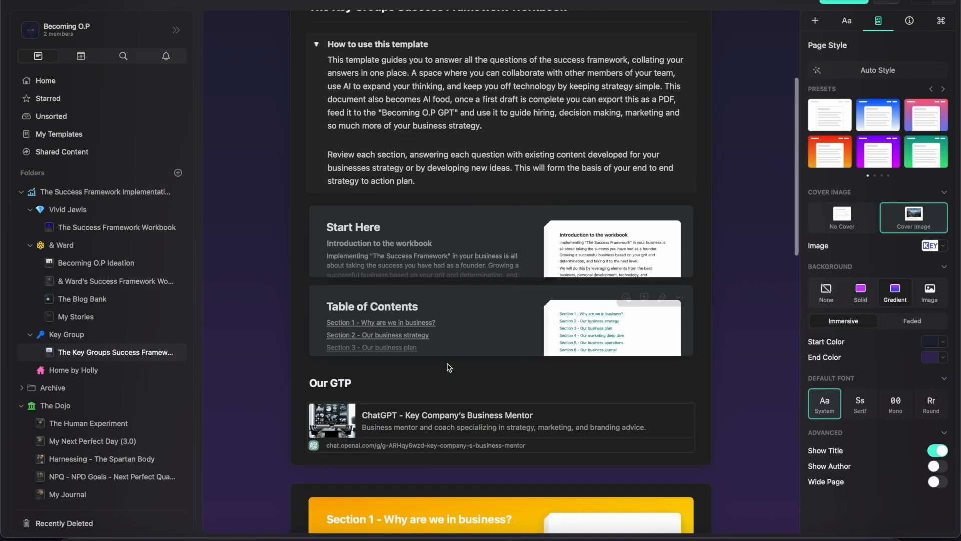
{"action": "mouse_move", "coordinate": [505, 251]}
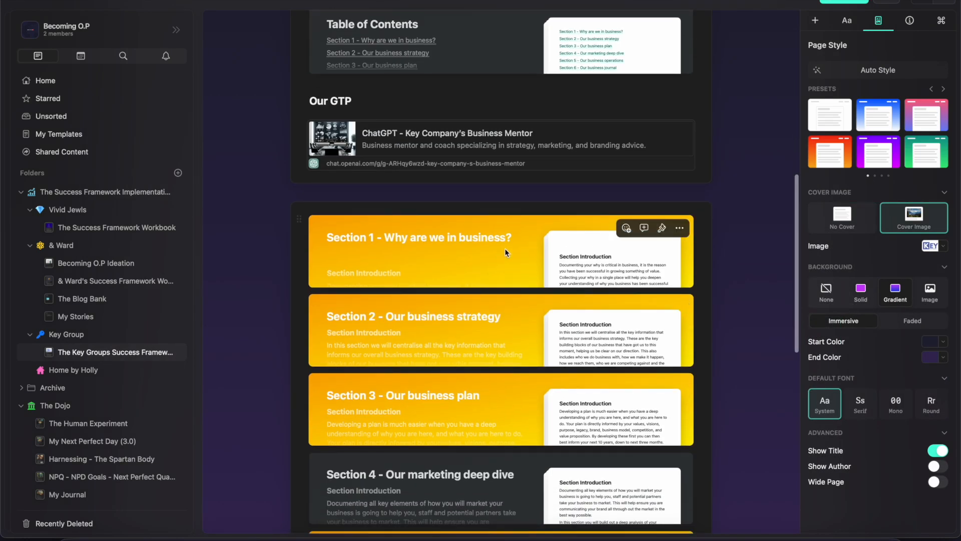
{"action": "left_click", "coordinate": [505, 248]}
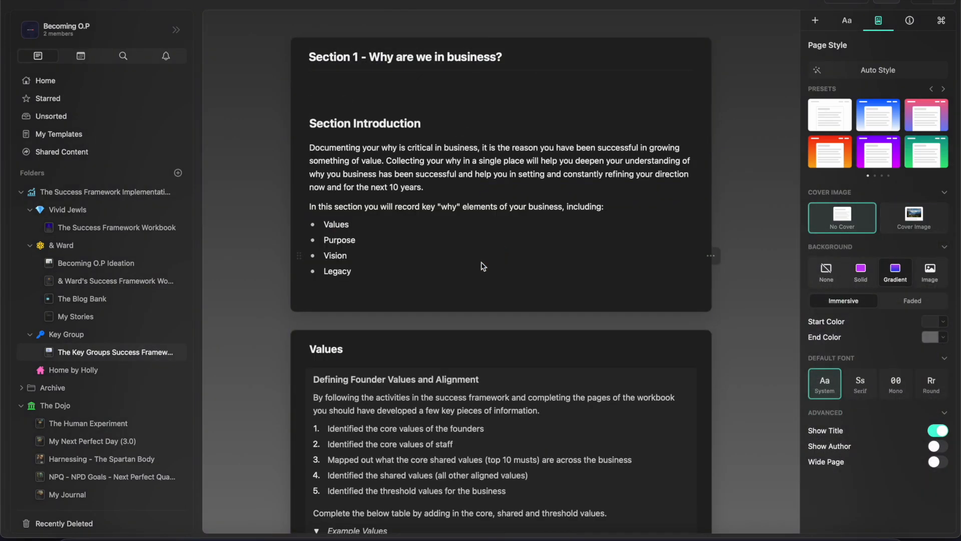
{"action": "scroll", "coordinate": [386, 381], "scroll_direction": "down", "scroll_amount": 5}
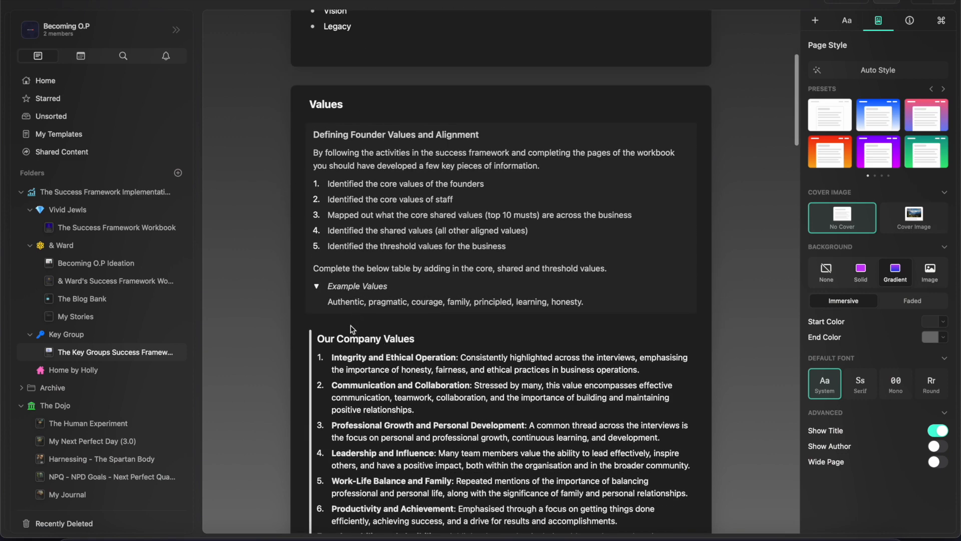
Ask the Assistant on a new line above "Our Company Values" to "read the below values and tell me the number one value for Key", and dismiss its reply.
{"action": "left_click", "coordinate": [351, 329]}
{"action": "key", "text": "Return"}
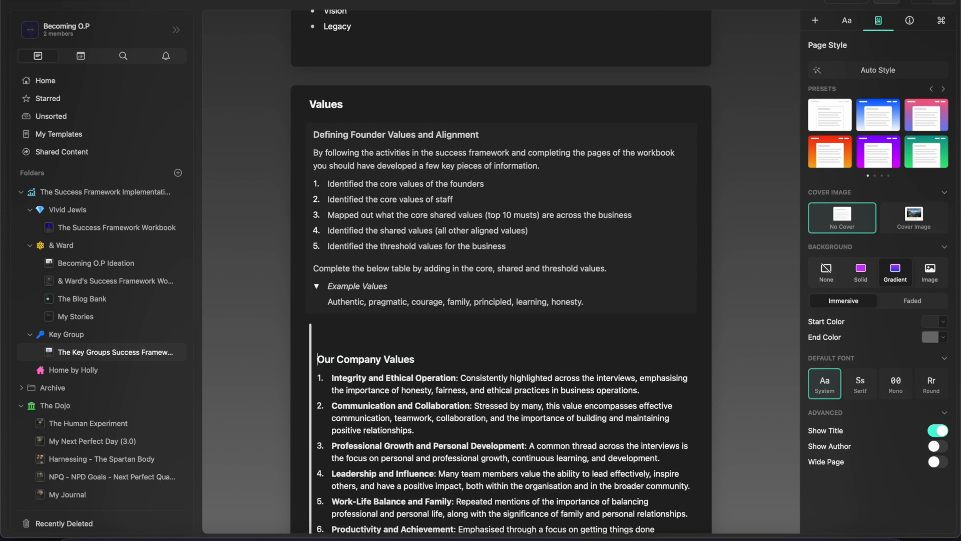
{"action": "type", "text": "/ai"}
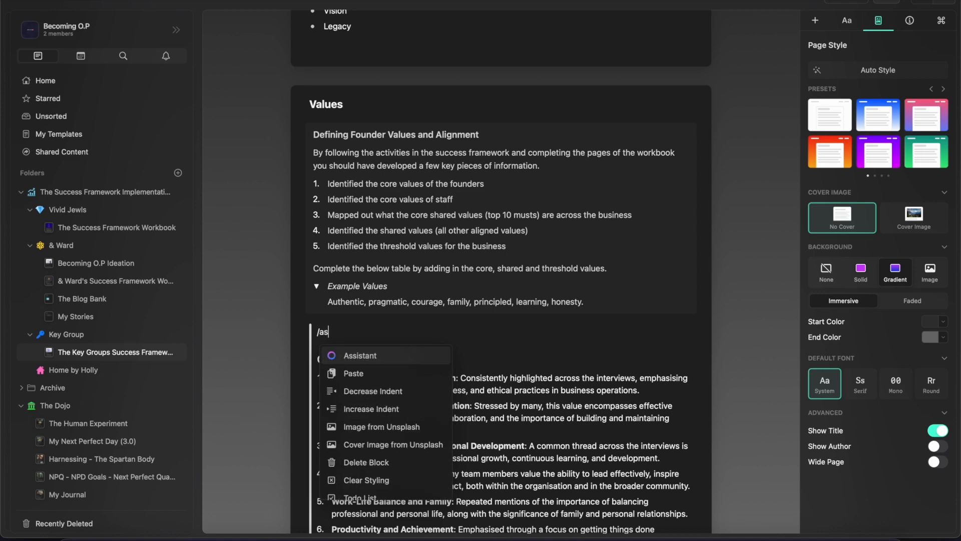
{"action": "key", "text": "Return"}
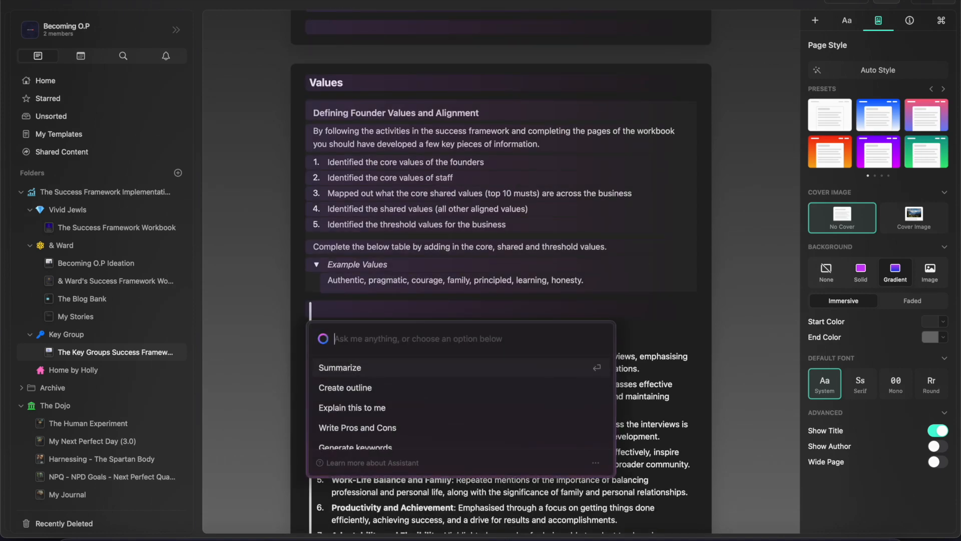
{"action": "type", "text": "read the below values and tell me the number on e"}
{"action": "key", "text": "BackSpace"}
{"action": "key", "text": "BackSpace"}
{"action": "type", "text": "e value for Key"}
{"action": "key", "text": "Return"}
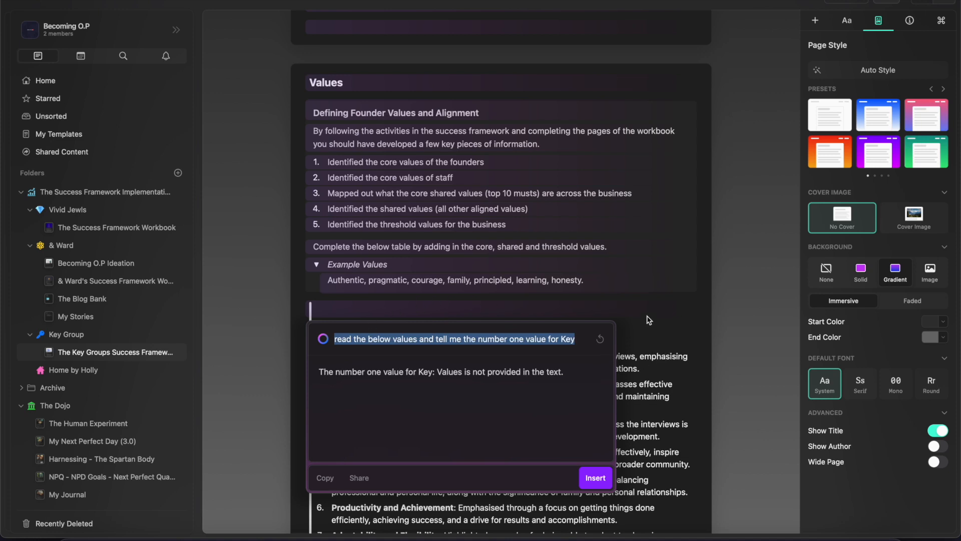
{"action": "left_click", "coordinate": [628, 331]}
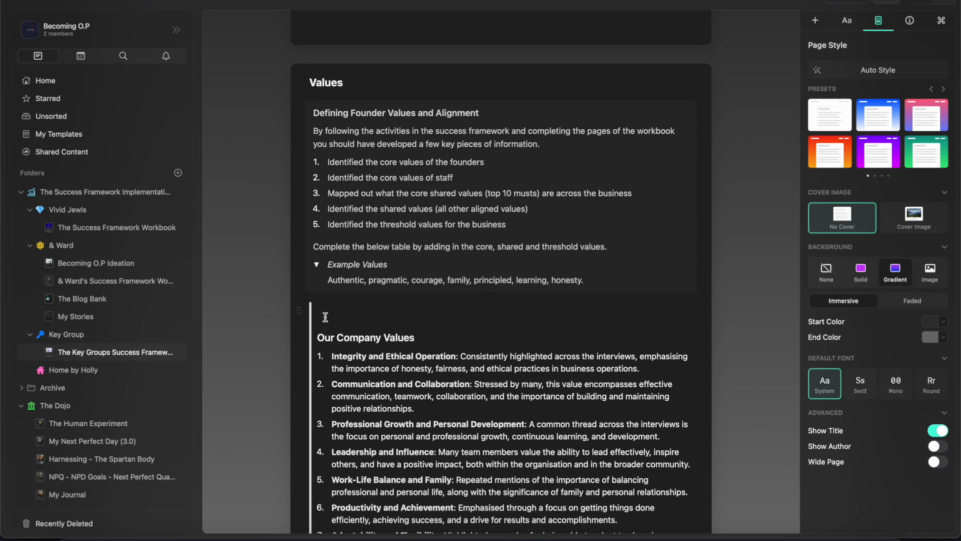
Insert the Assistant's answer to "what is key's number one value" on a new line below the company values list, and undo the insertion.
{"action": "scroll", "coordinate": [327, 315], "scroll_direction": "down", "scroll_amount": 5}
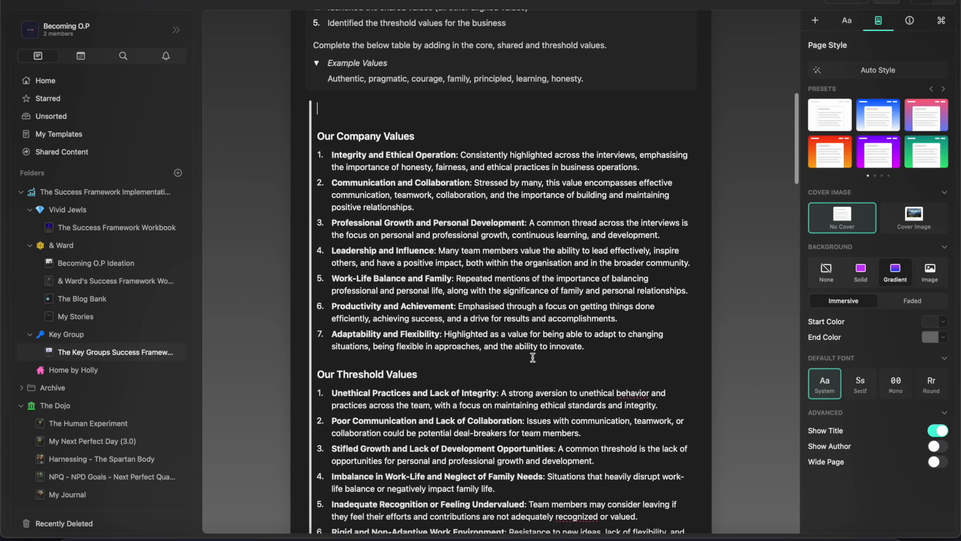
{"action": "key", "text": "Return"}
{"action": "key", "text": "Return"}
{"action": "type", "text": "/ass"}
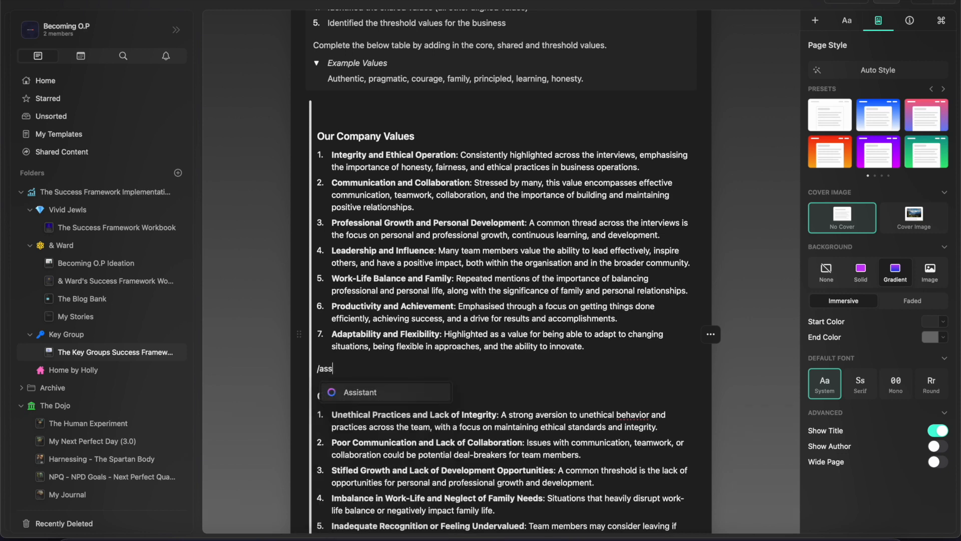
{"action": "key", "text": "Return"}
{"action": "type", "text": "what "}
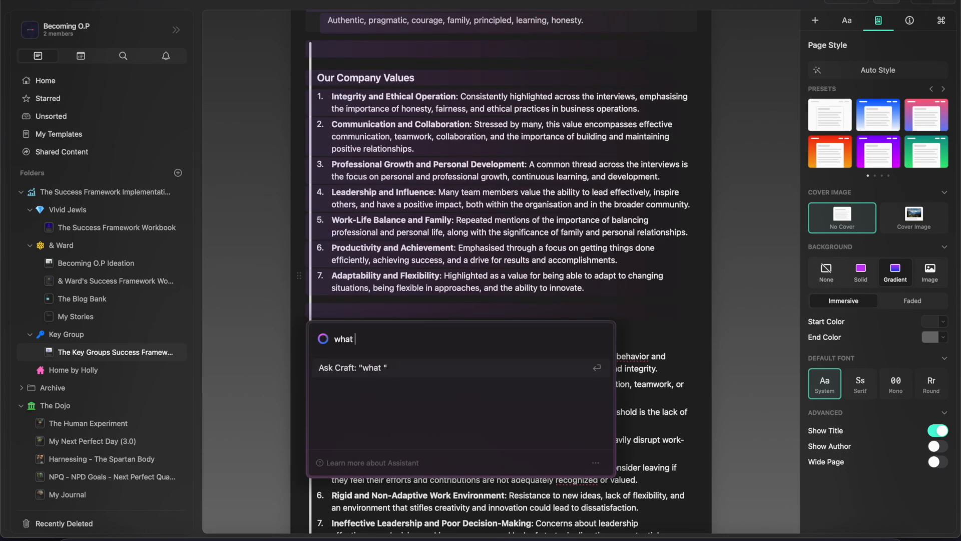
{"action": "type", "text": "is key's num"}
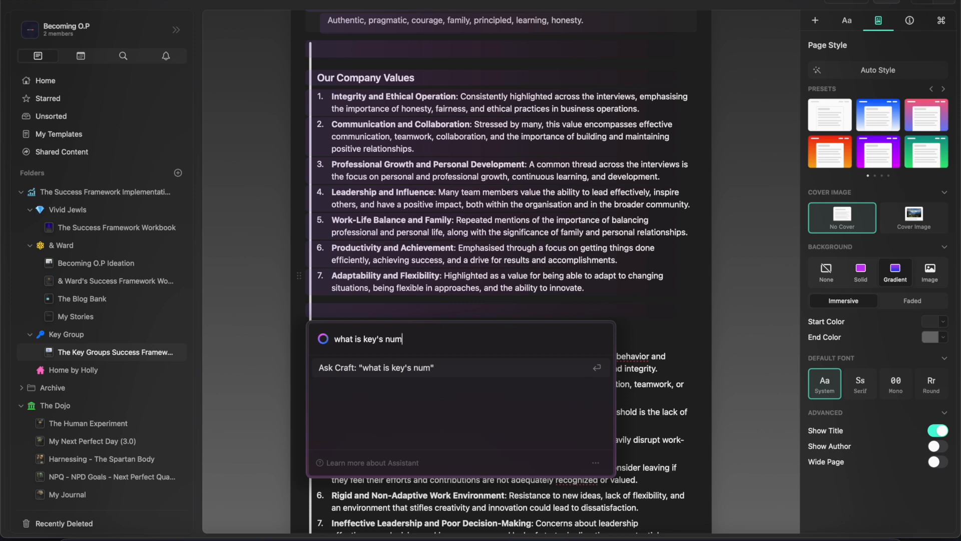
{"action": "type", "text": "ber one value"}
{"action": "key", "text": "Return"}
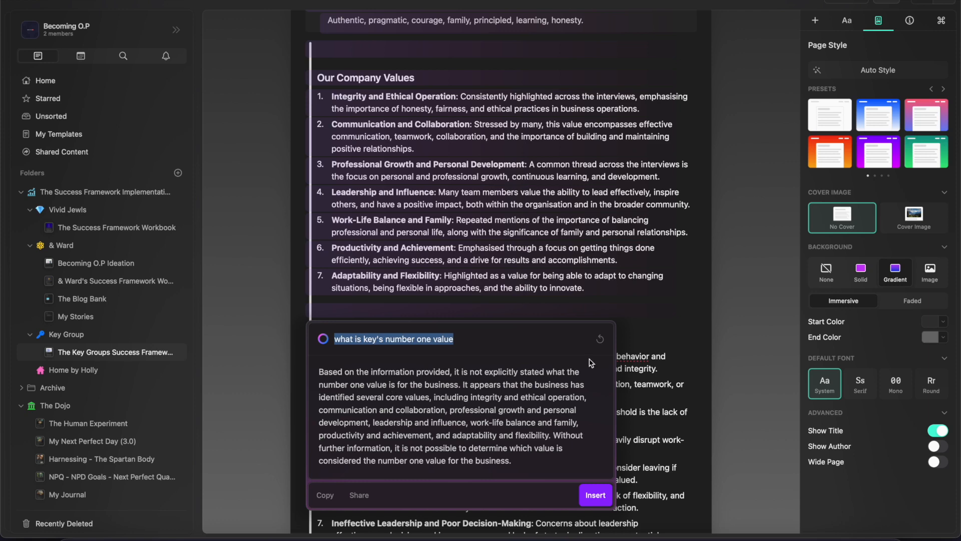
{"action": "left_click", "coordinate": [591, 495]}
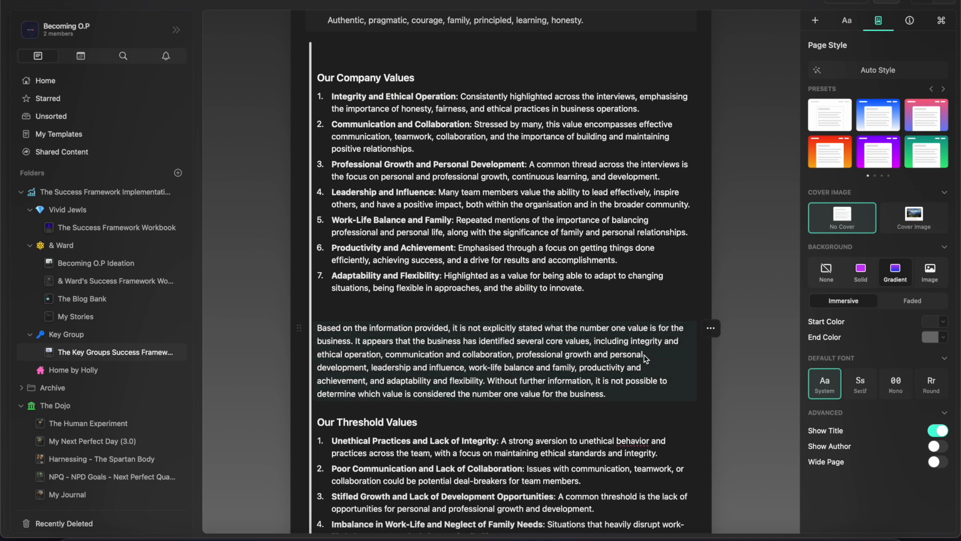
{"action": "key", "text": "super+z"}
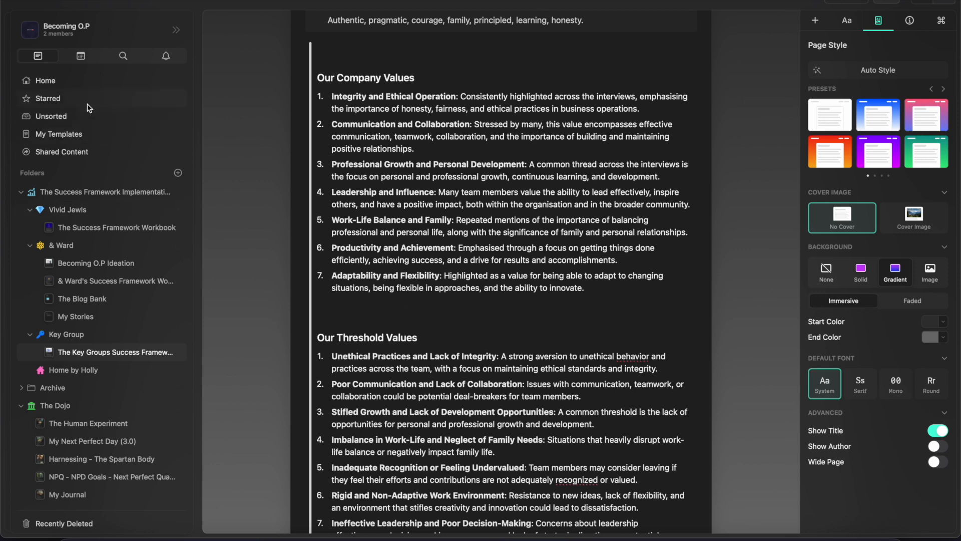
Open The Key Groups Success Framework Workbook from the home overview and copy the block link of its Start Here card.
{"action": "left_click", "coordinate": [81, 88]}
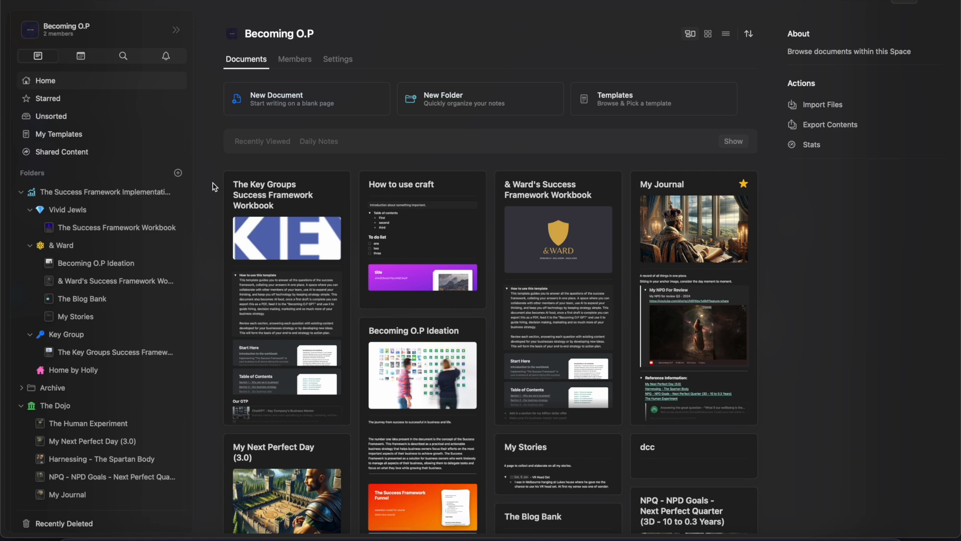
{"action": "left_click", "coordinate": [295, 288]}
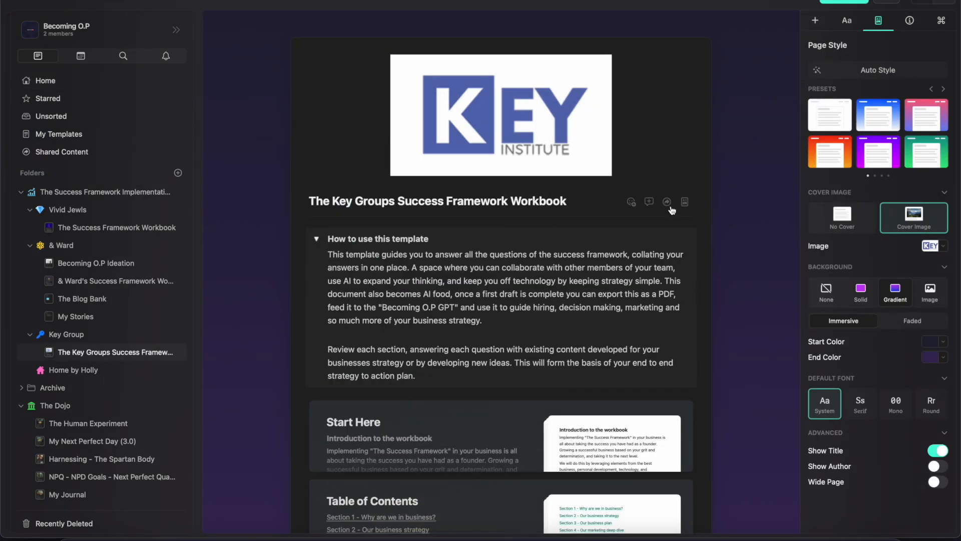
{"action": "scroll", "coordinate": [670, 206], "scroll_direction": "down", "scroll_amount": 3}
{"action": "left_click", "coordinate": [680, 270]}
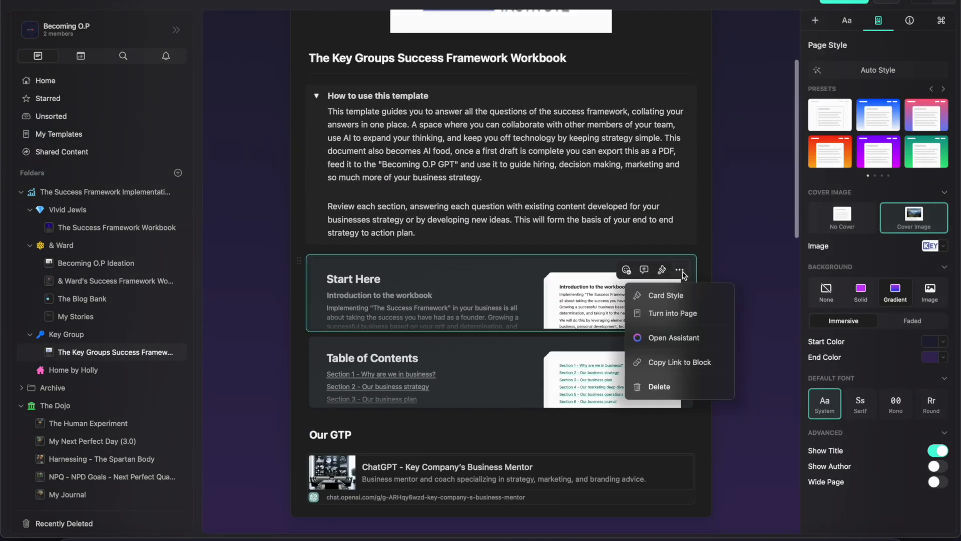
{"action": "left_click", "coordinate": [671, 363]}
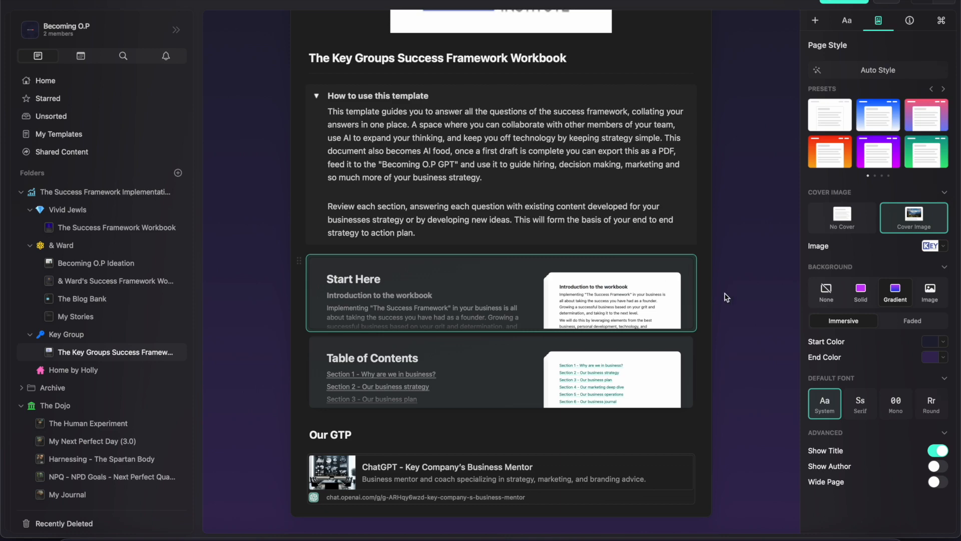
Open the Start Here page and export it as an A4 PDF named Start Here.pdf in the Downloads folder.
{"action": "left_click", "coordinate": [509, 279]}
{"action": "left_click", "coordinate": [843, 1]}
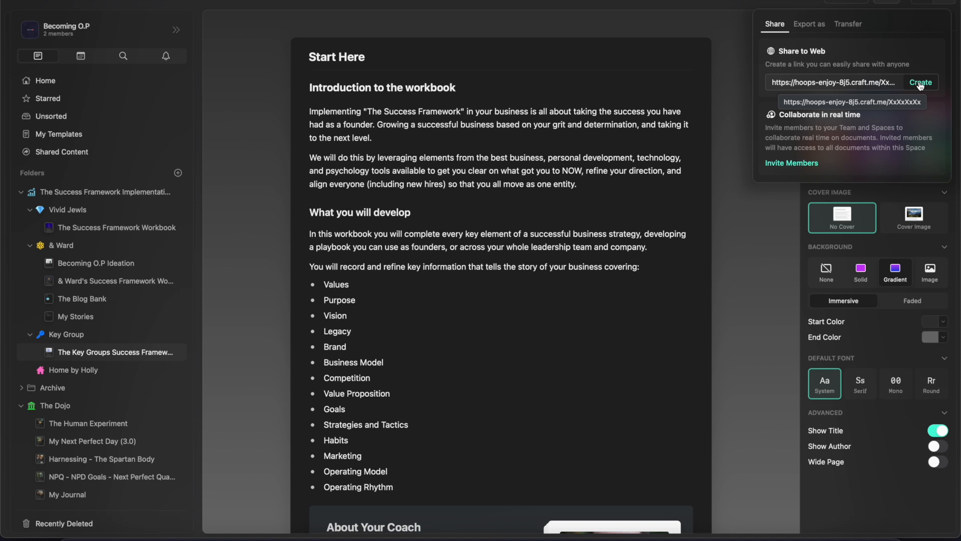
{"action": "left_click", "coordinate": [809, 25]}
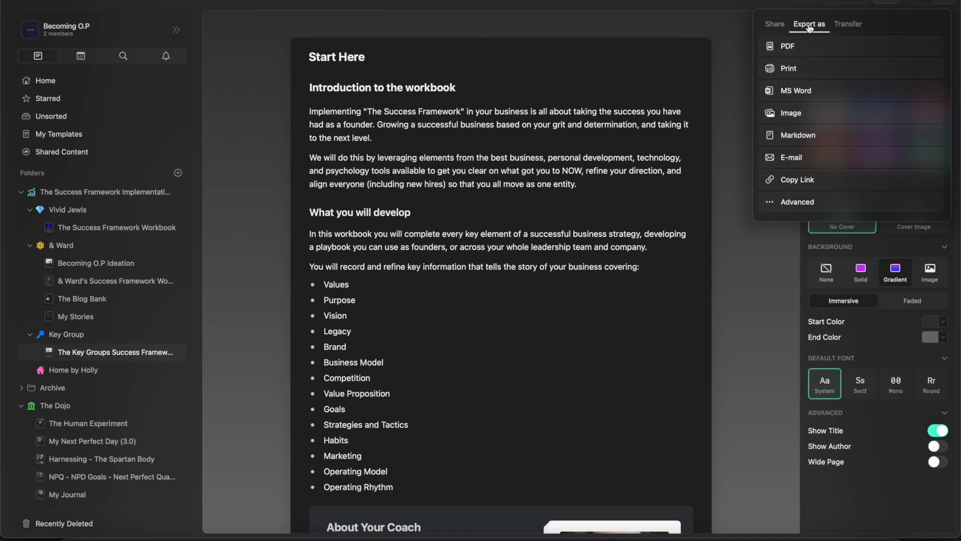
{"action": "left_click", "coordinate": [800, 50]}
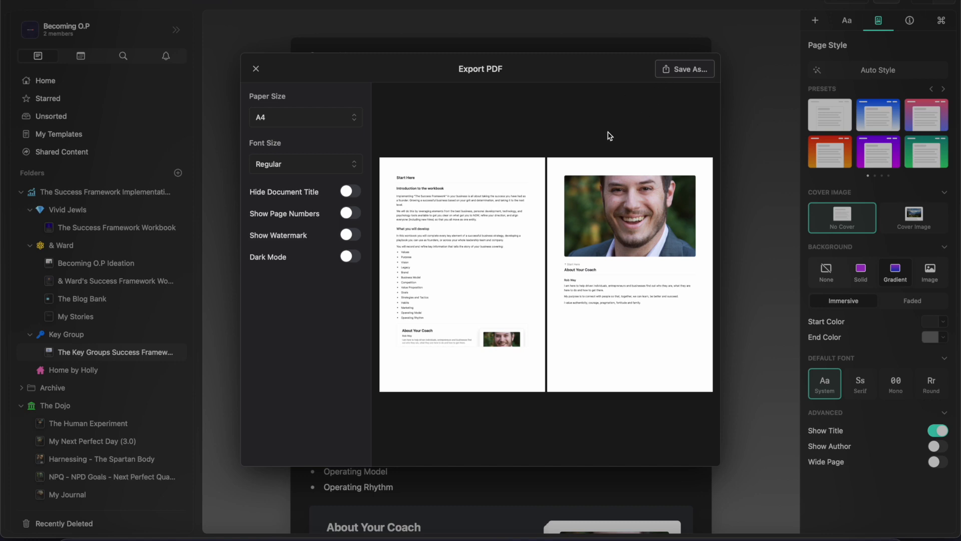
{"action": "left_click", "coordinate": [680, 70]}
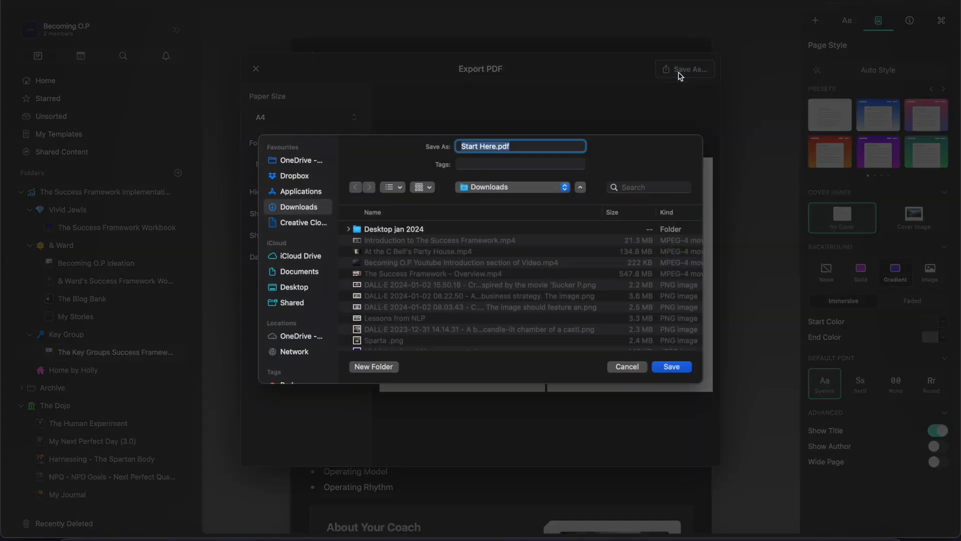
{"action": "left_click", "coordinate": [683, 367]}
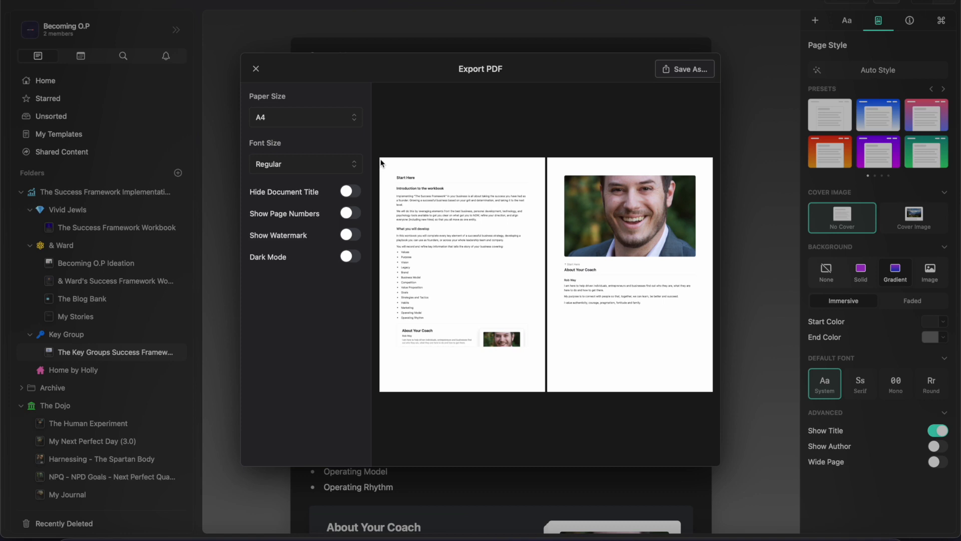
Switch to Finder, preview both pages of Start Here.pdf in the Downloads folder, and return to Craft, closing the PDF export dialog.
{"action": "scroll", "coordinate": [468, 220], "scroll_direction": "left", "scroll_amount": 2}
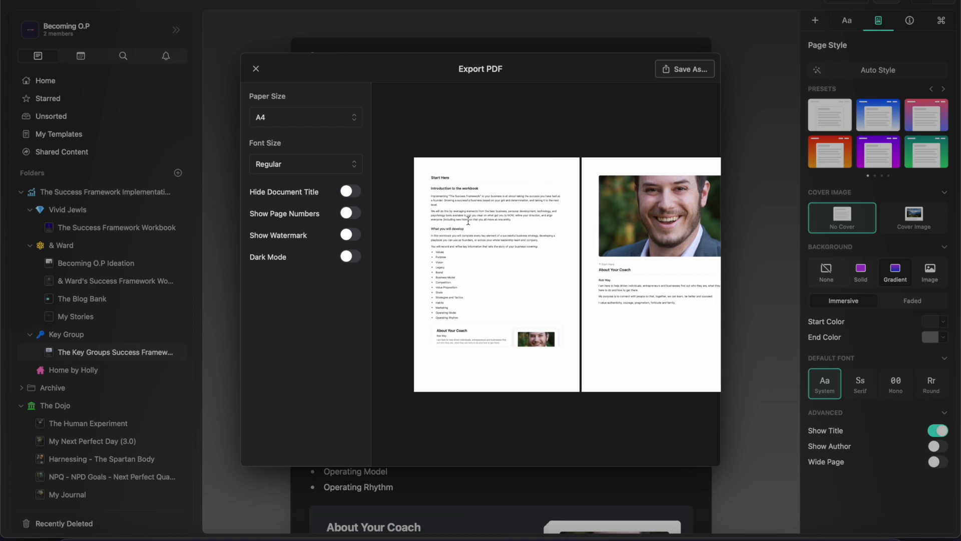
{"action": "left_click", "coordinate": [74, 536]}
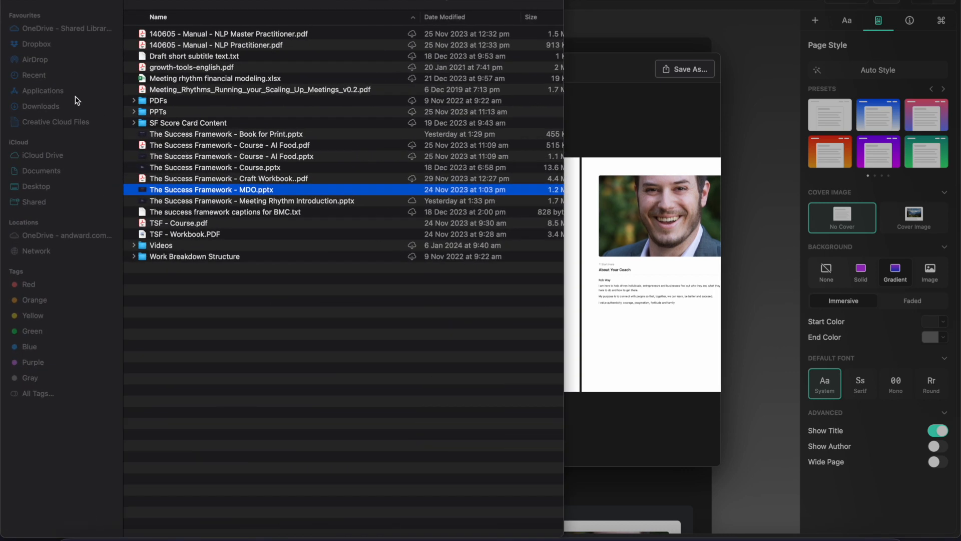
{"action": "left_click", "coordinate": [51, 107]}
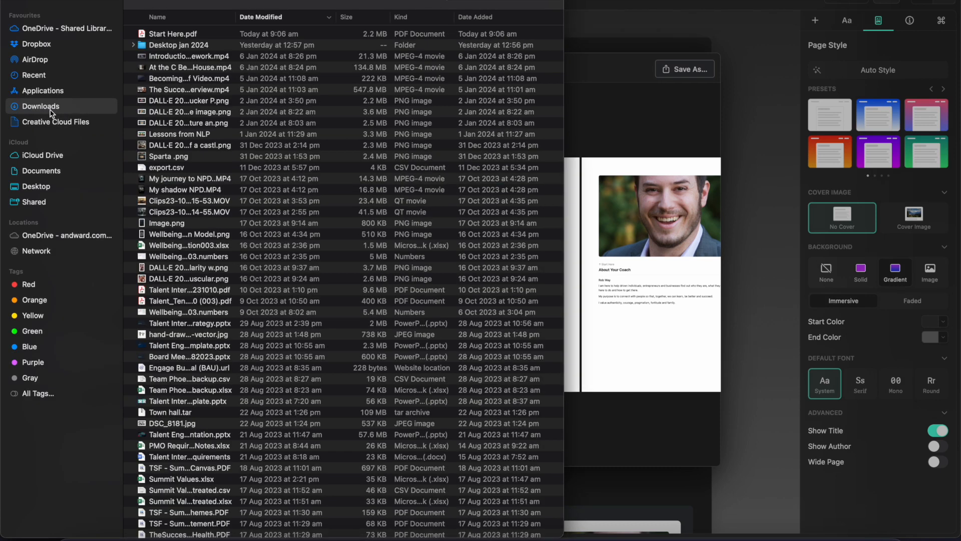
{"action": "left_click", "coordinate": [163, 34]}
{"action": "key", "text": "space"}
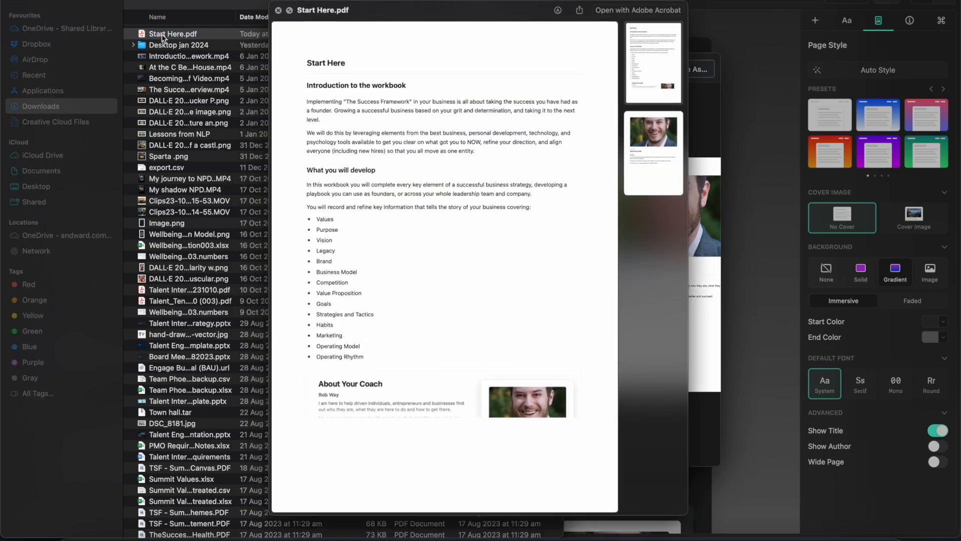
{"action": "scroll", "coordinate": [396, 182], "scroll_direction": "down", "scroll_amount": 8}
{"action": "scroll", "coordinate": [397, 183], "scroll_direction": "up", "scroll_amount": 10}
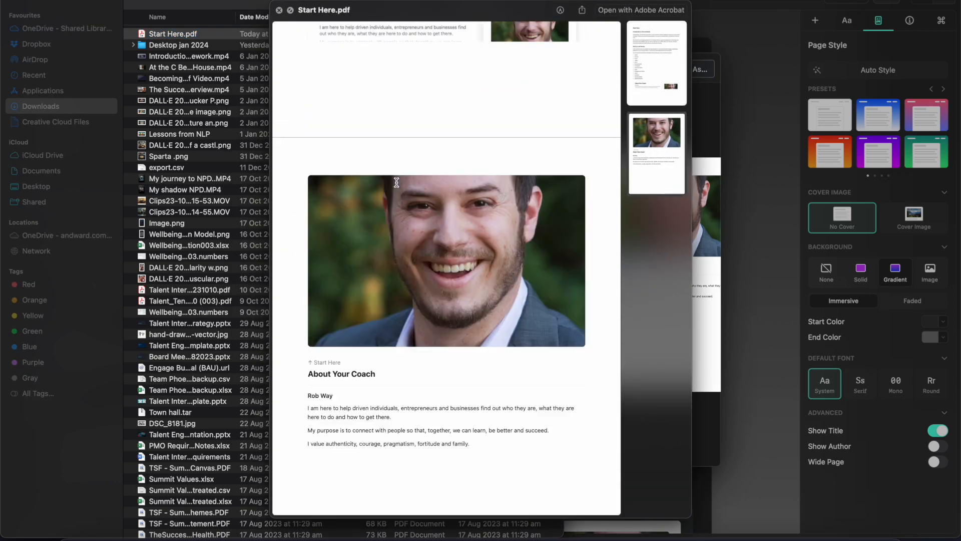
{"action": "key", "text": "space"}
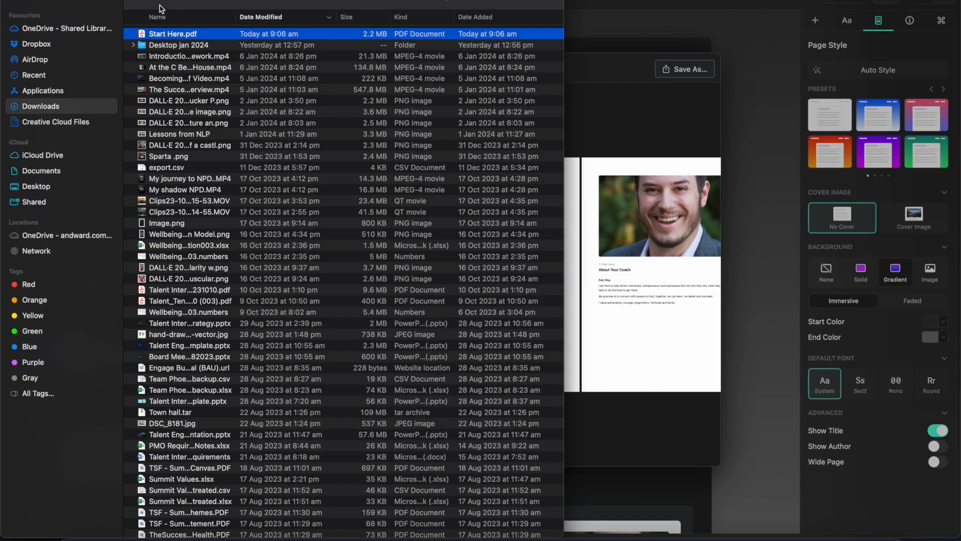
{"action": "left_click", "coordinate": [25, 1]}
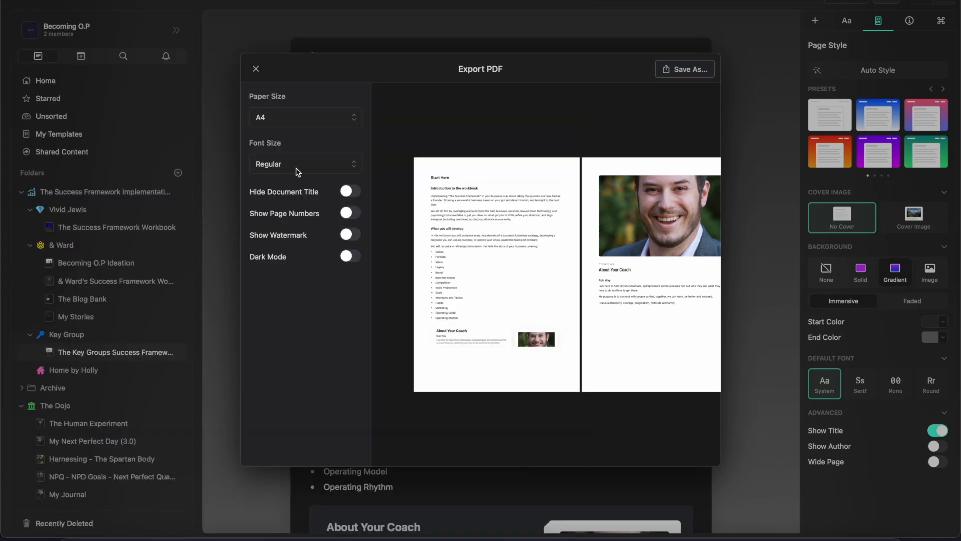
{"action": "left_click", "coordinate": [256, 71]}
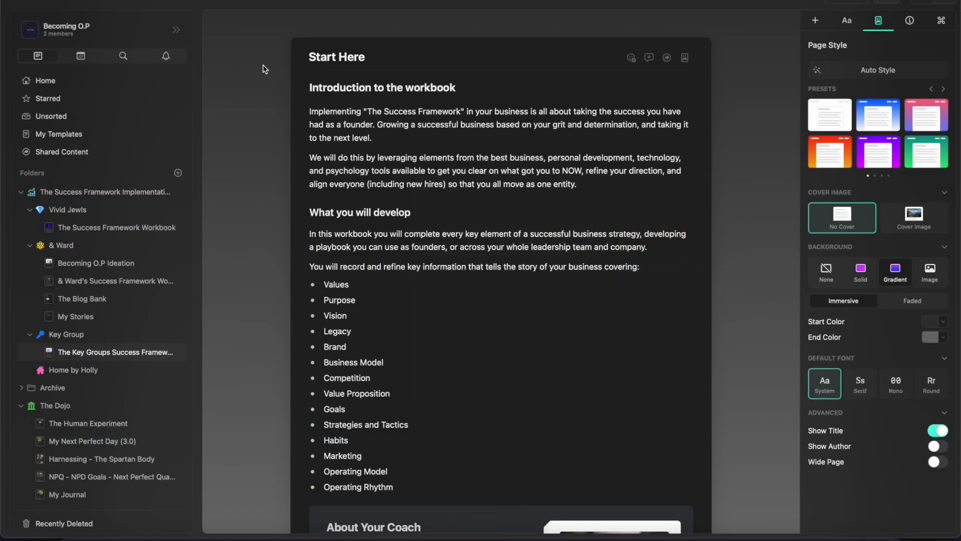
Return to the space's home overview and view the calendar of daily notes.
{"action": "left_click", "coordinate": [70, 88]}
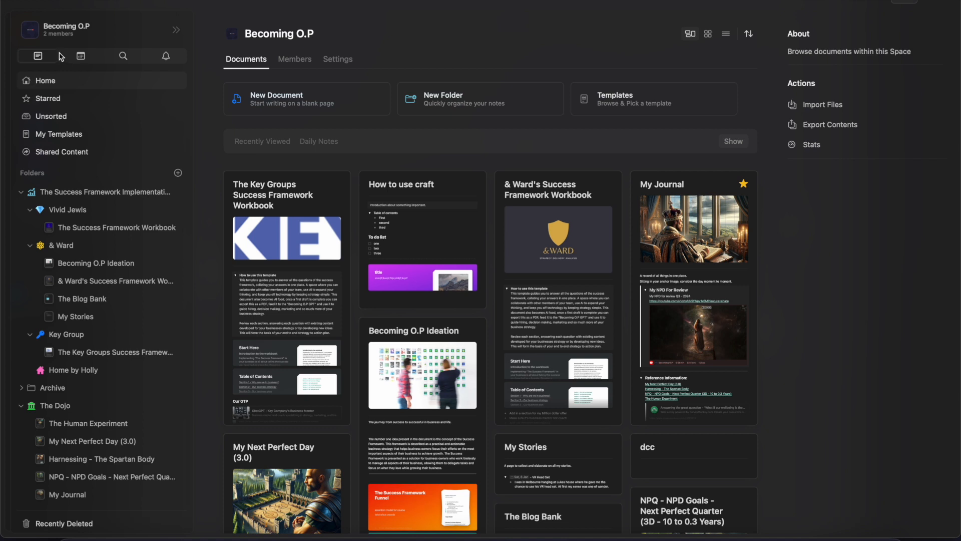
{"action": "left_click", "coordinate": [80, 56]}
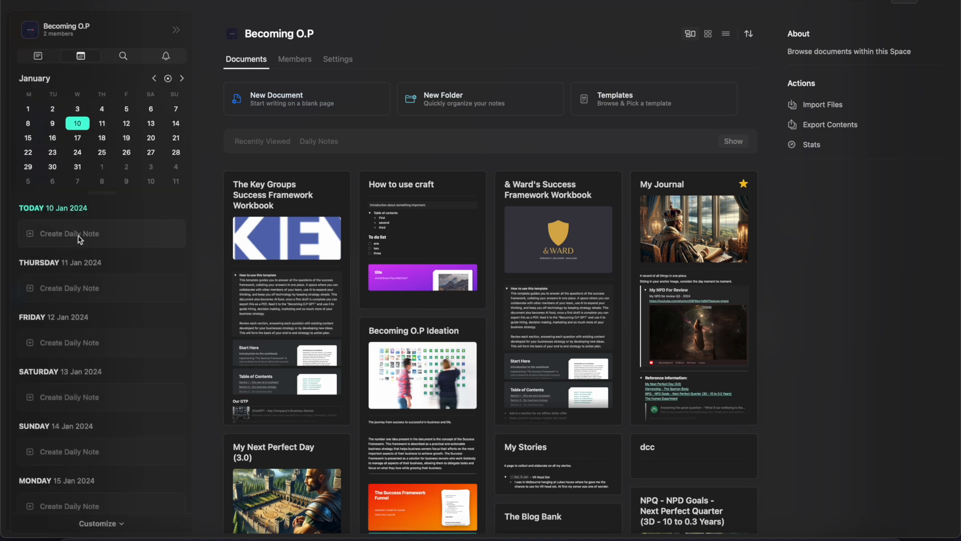
Search the space for "values" and for "the key group".
{"action": "left_click", "coordinate": [123, 56]}
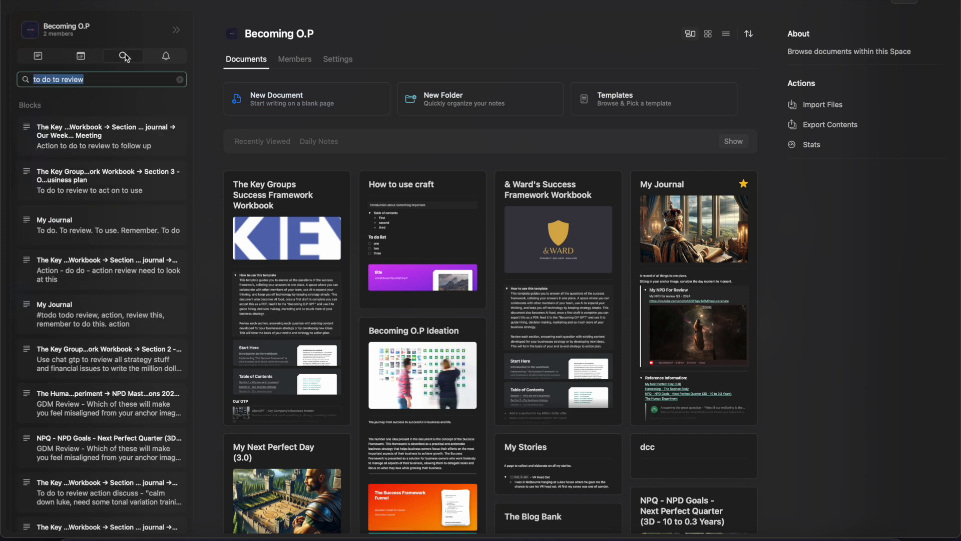
{"action": "type", "text": "values"}
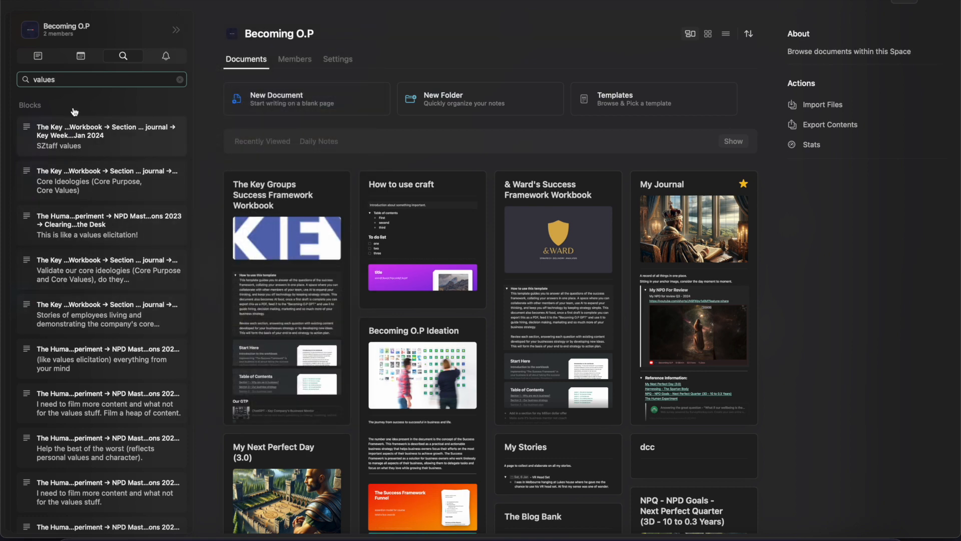
{"action": "double_click", "coordinate": [46, 79]}
{"action": "type", "text": "the "}
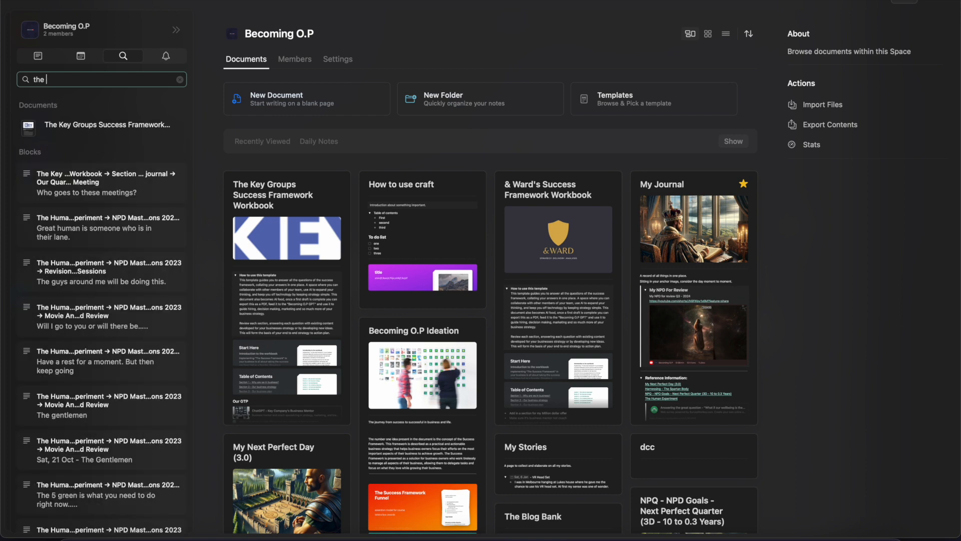
{"action": "type", "text": "key group"}
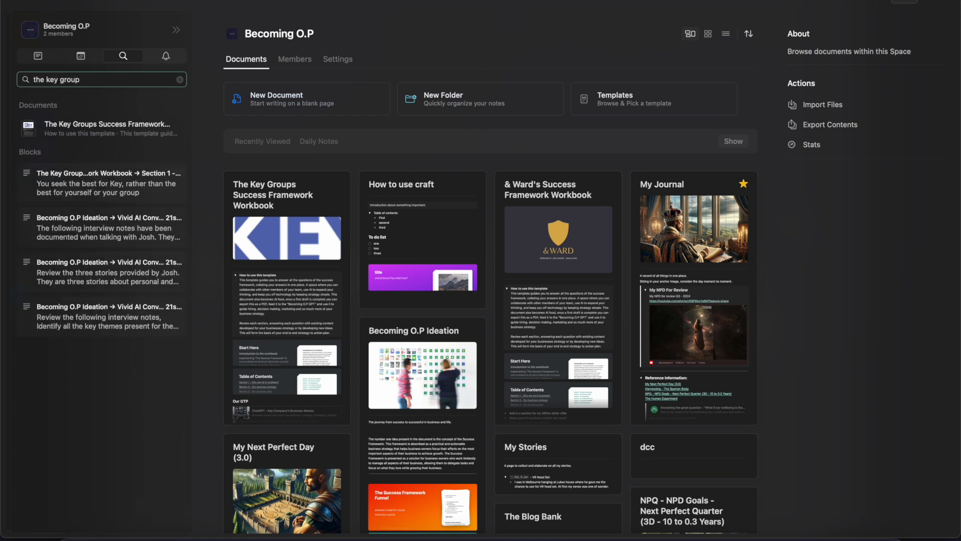
Open The Key Groups Success Framework Workbook from the search results, and search the space for "values", opening several matching blocks.
{"action": "mouse_move", "coordinate": [63, 139]}
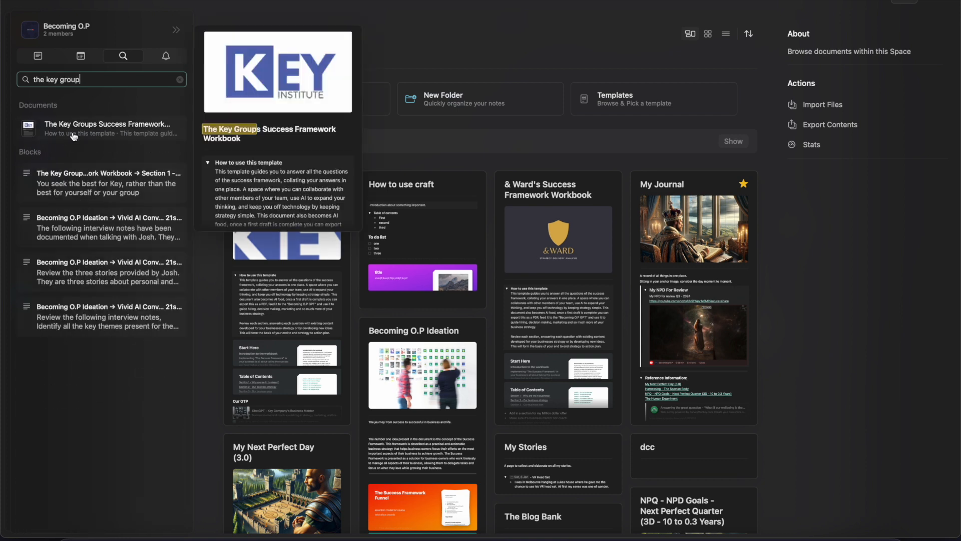
{"action": "left_click", "coordinate": [281, 303]}
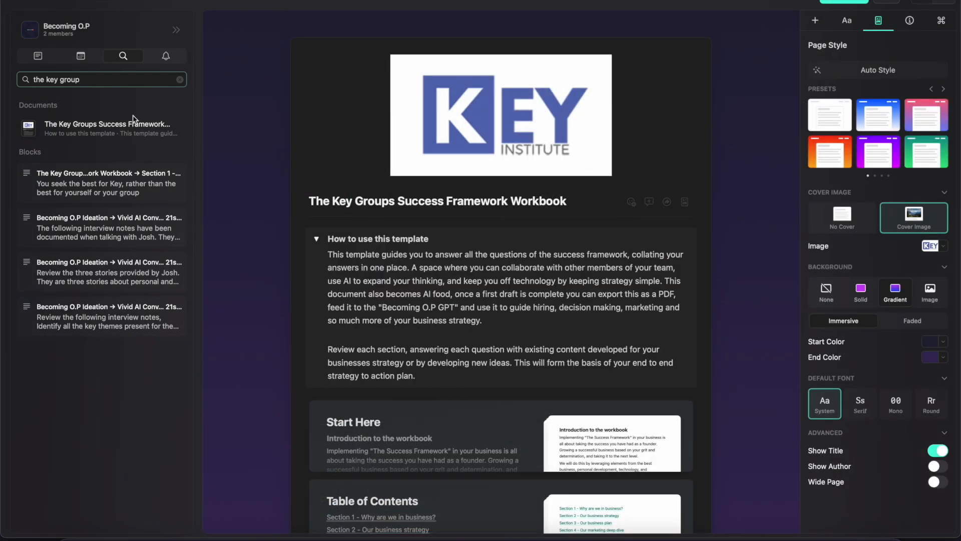
{"action": "left_click", "coordinate": [179, 79]}
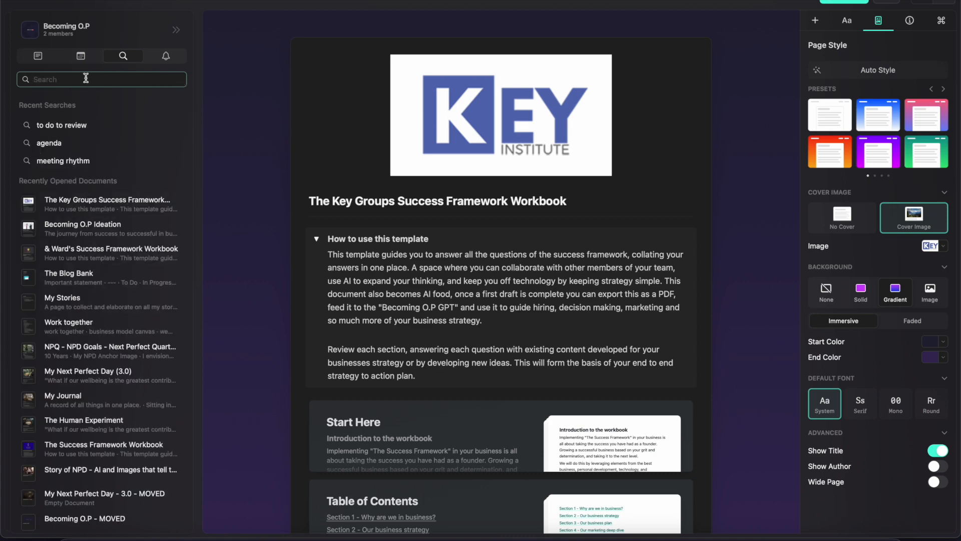
{"action": "type", "text": "values"}
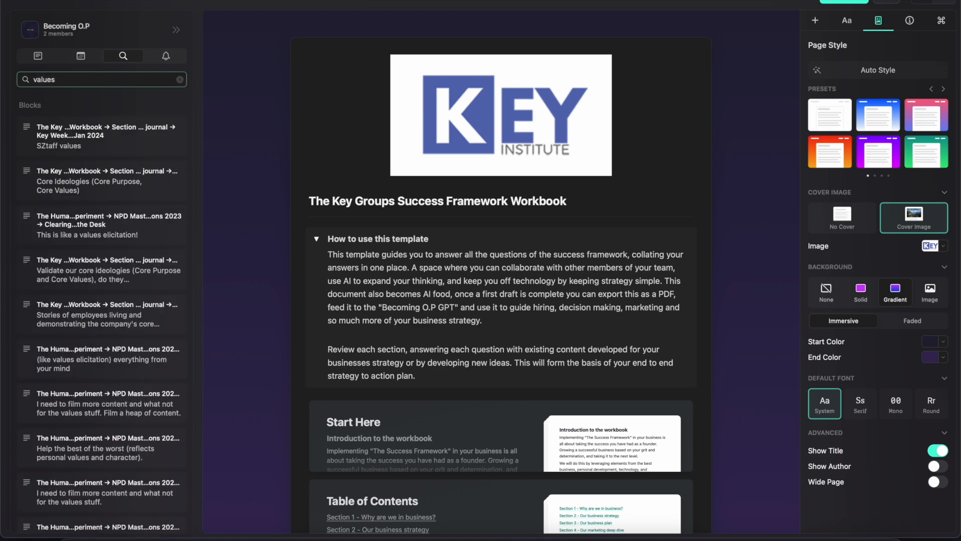
{"action": "left_click", "coordinate": [74, 131]}
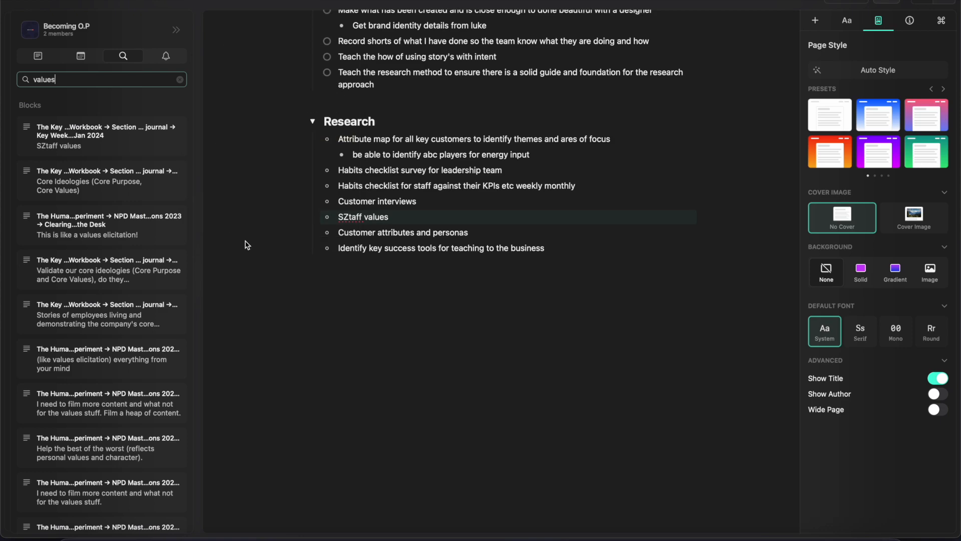
{"action": "left_click", "coordinate": [124, 184]}
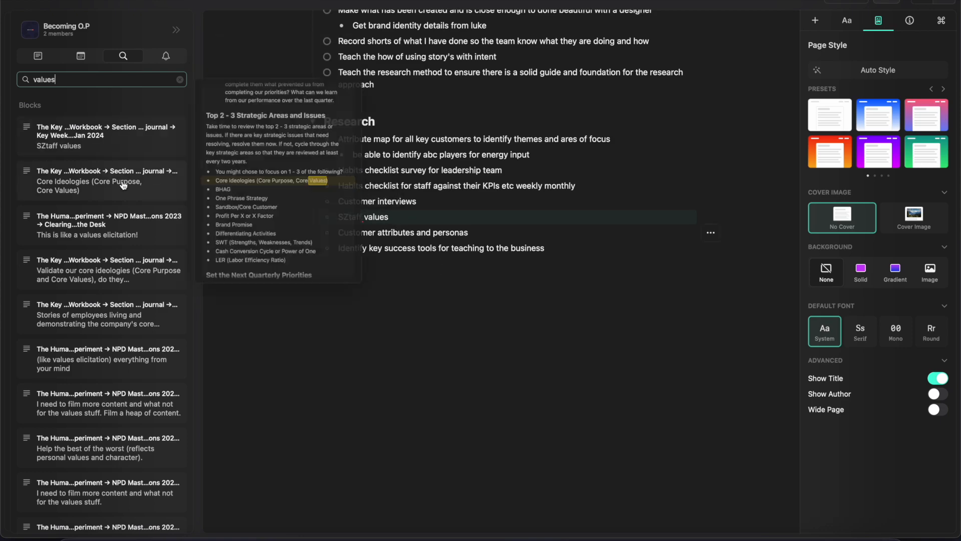
{"action": "left_click", "coordinate": [119, 233]}
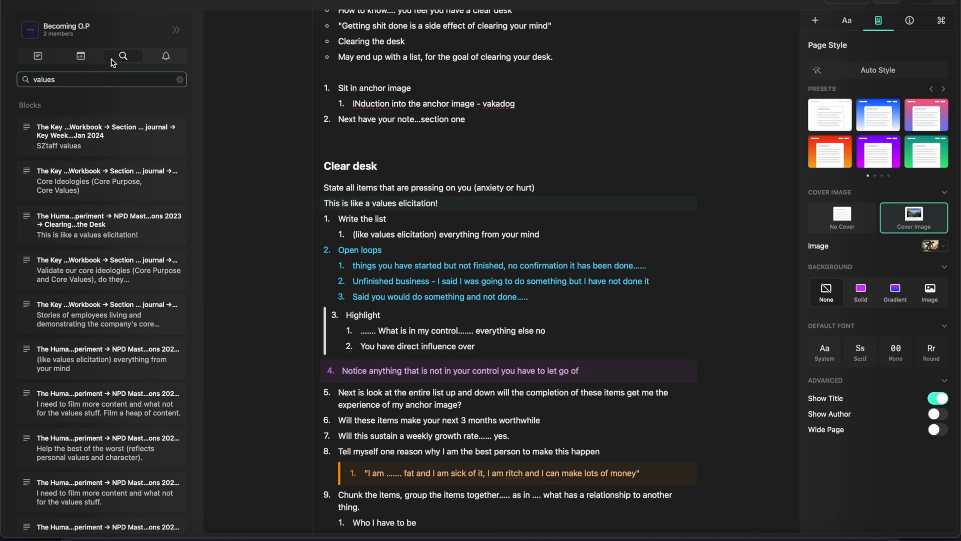
Clear the search, check the notifications, and open the How to use craft document from the home overview.
{"action": "left_click", "coordinate": [183, 82]}
{"action": "left_click", "coordinate": [172, 62]}
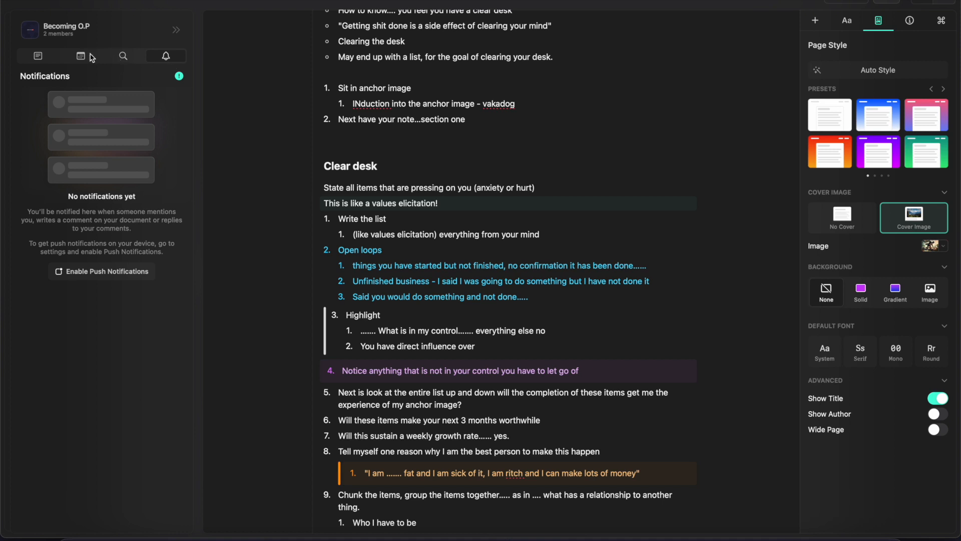
{"action": "left_click", "coordinate": [38, 59]}
{"action": "left_click", "coordinate": [54, 82]}
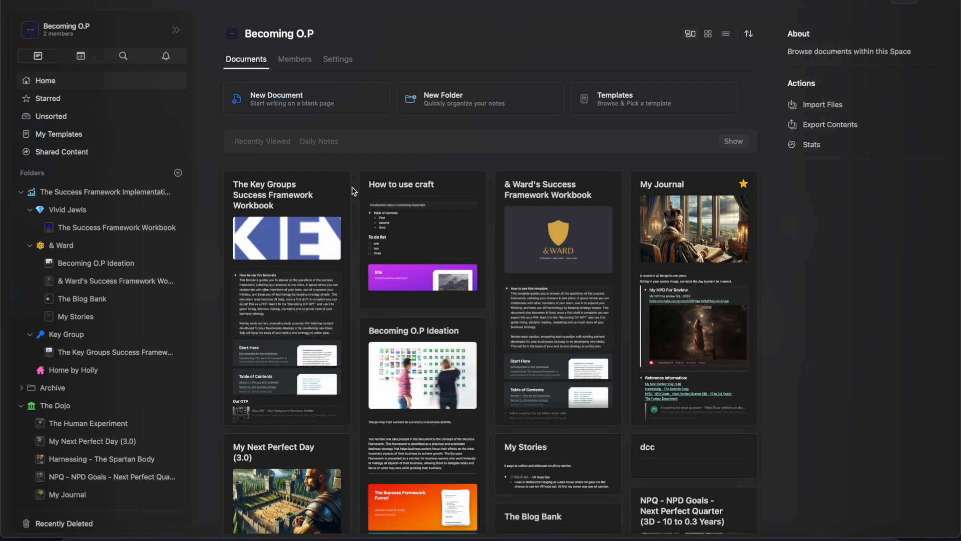
{"action": "left_click", "coordinate": [431, 229]}
{"action": "left_click", "coordinate": [400, 388]}
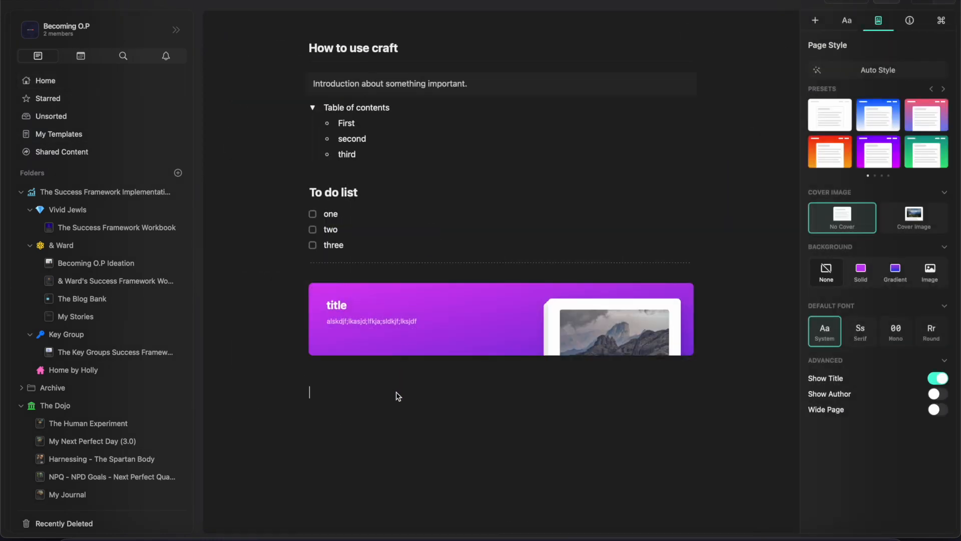
Open the Our Daily Meeting page in Section 6 - Our business journal of The Key Groups Success Framework Workbook.
{"action": "left_click", "coordinate": [108, 352]}
{"action": "scroll", "coordinate": [392, 355], "scroll_direction": "down", "scroll_amount": 10}
{"action": "scroll", "coordinate": [392, 356], "scroll_direction": "down", "scroll_amount": 6}
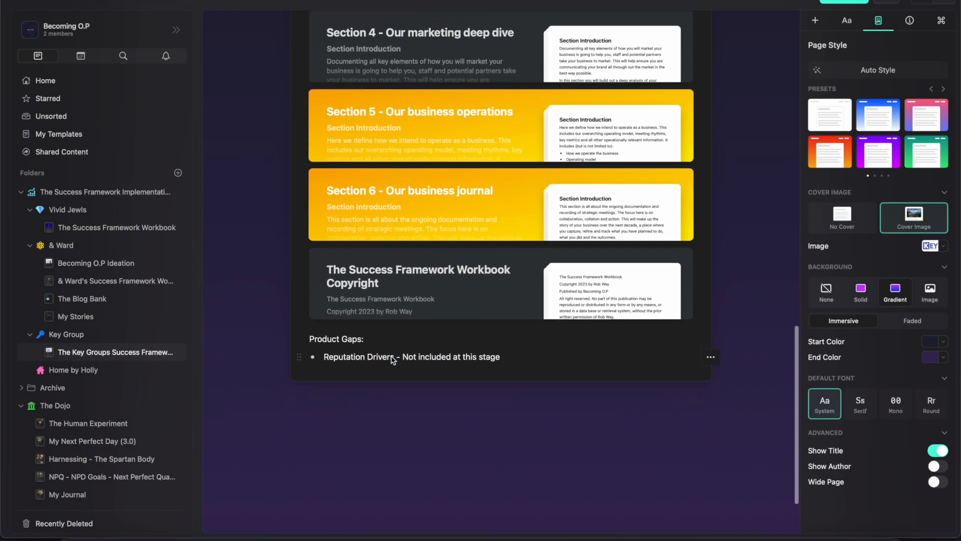
{"action": "left_click", "coordinate": [470, 215]}
{"action": "scroll", "coordinate": [516, 221], "scroll_direction": "down", "scroll_amount": 15}
{"action": "scroll", "coordinate": [517, 222], "scroll_direction": "up", "scroll_amount": 8}
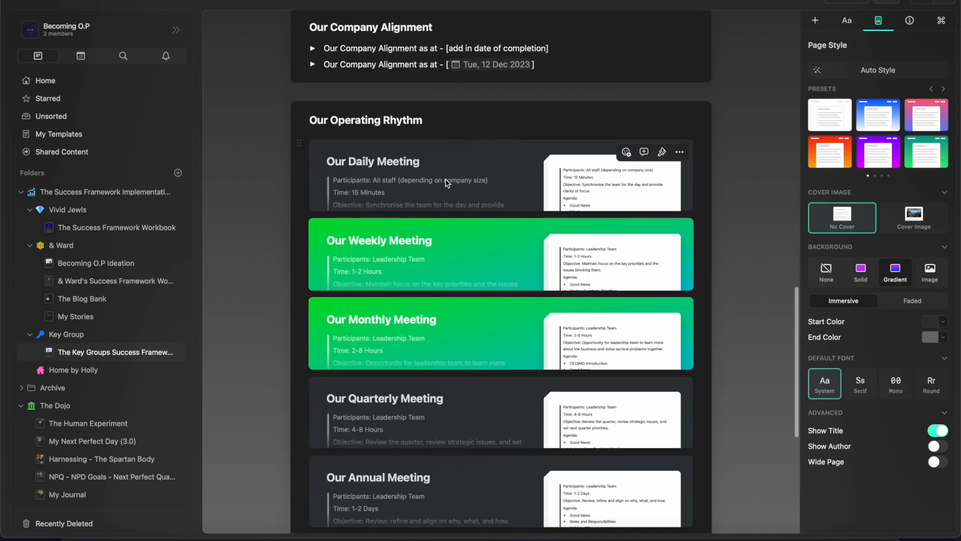
{"action": "left_click", "coordinate": [447, 183]}
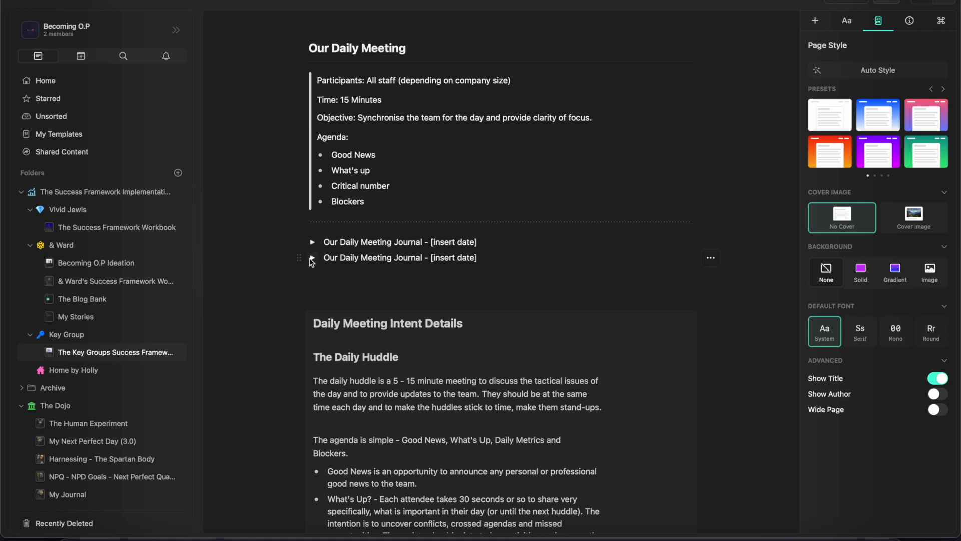
Replace the [insert date] placeholder in the second Our Daily Meeting Journal toggle with a date mention for today.
{"action": "left_click", "coordinate": [479, 257]}
{"action": "key", "text": "BackSpace"}
{"action": "key", "text": "BackSpace"}
{"action": "key", "text": "BackSpace"}
{"action": "key", "text": "BackSpace"}
{"action": "key", "text": "BackSpace"}
{"action": "key", "text": "BackSpace"}
{"action": "key", "text": "BackSpace"}
{"action": "key", "text": "BackSpace"}
{"action": "key", "text": "BackSpace"}
{"action": "key", "text": "BackSpace"}
{"action": "key", "text": "BackSpace"}
{"action": "key", "text": "BackSpace"}
{"action": "key", "text": "BackSpace"}
{"action": "type", "text": "@"}
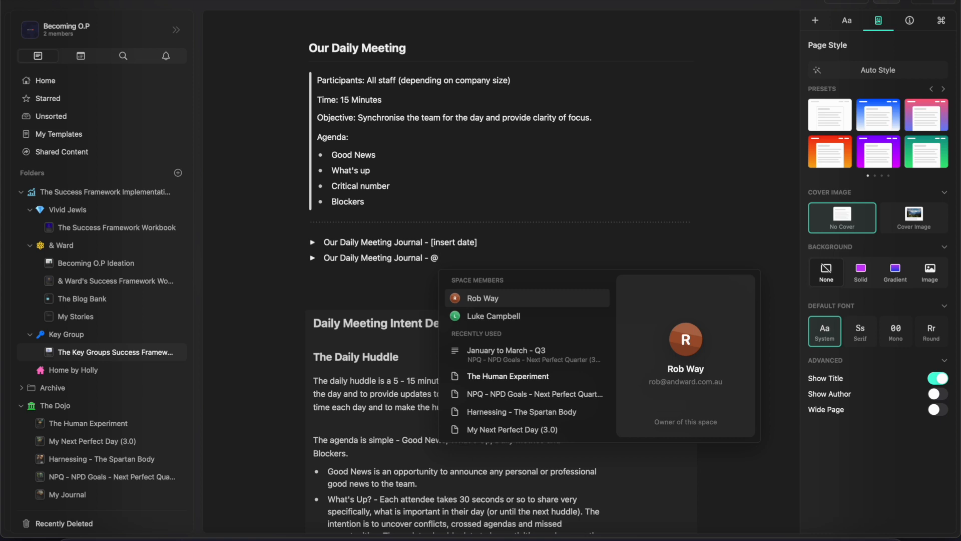
{"action": "type", "text": "today"}
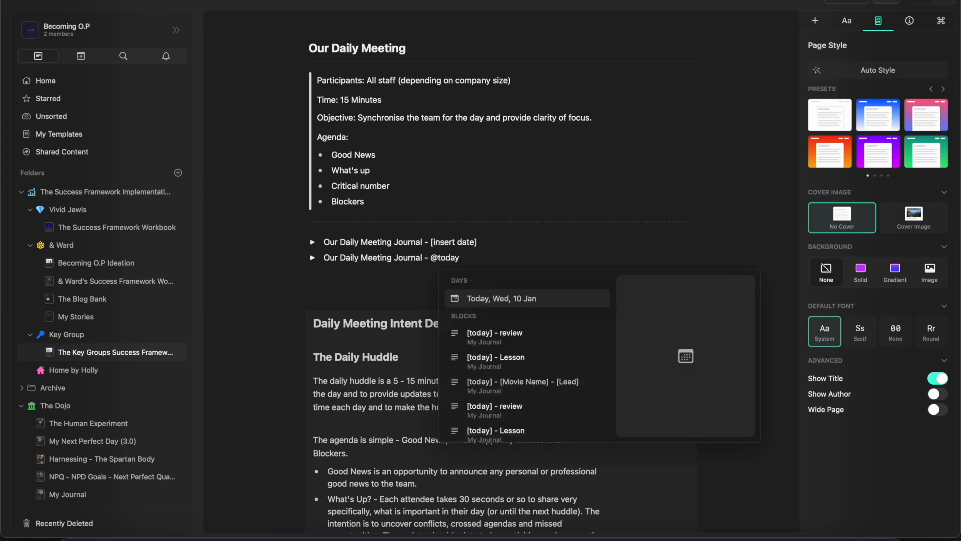
{"action": "key", "text": "Return"}
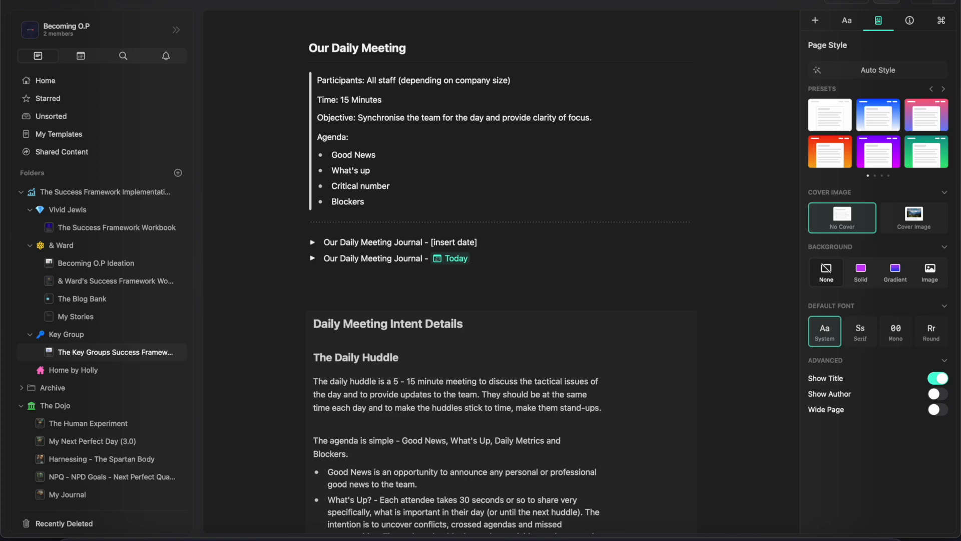
Look through the Our Daily Meeting page and reopen Section 6 - Our business journal from the Key Groups workbook.
{"action": "scroll", "coordinate": [501, 270], "scroll_direction": "down", "scroll_amount": 8}
{"action": "scroll", "coordinate": [500, 270], "scroll_direction": "up", "scroll_amount": 8}
{"action": "left_click", "coordinate": [89, 353]}
{"action": "scroll", "coordinate": [376, 283], "scroll_direction": "down", "scroll_amount": 10}
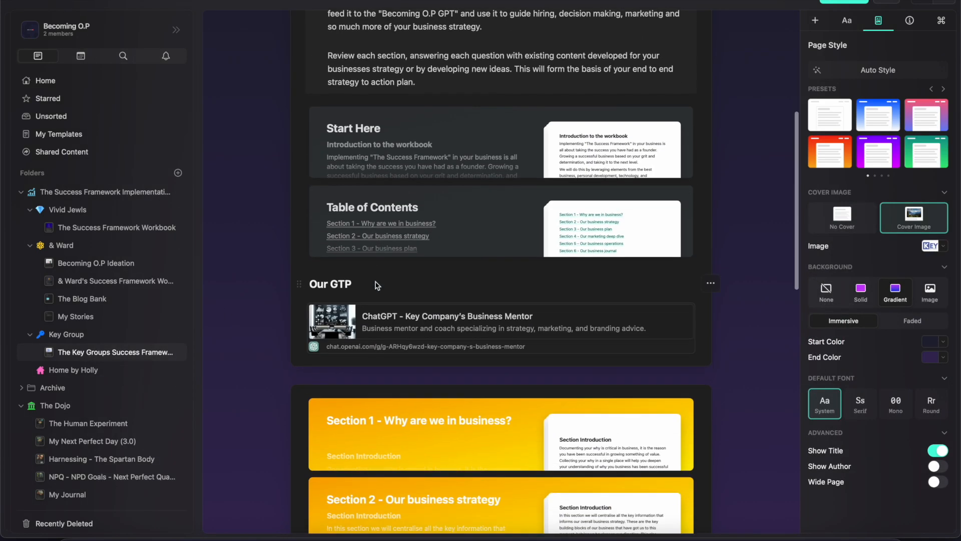
{"action": "scroll", "coordinate": [434, 203], "scroll_direction": "down", "scroll_amount": 1}
{"action": "scroll", "coordinate": [434, 202], "scroll_direction": "down", "scroll_amount": 4}
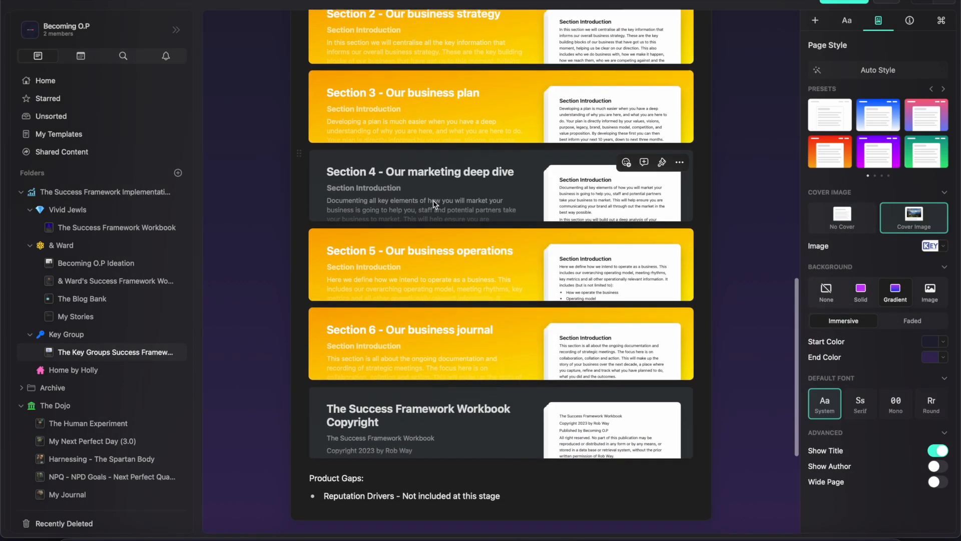
{"action": "left_click", "coordinate": [432, 339]}
{"action": "scroll", "coordinate": [453, 298], "scroll_direction": "down", "scroll_amount": 10}
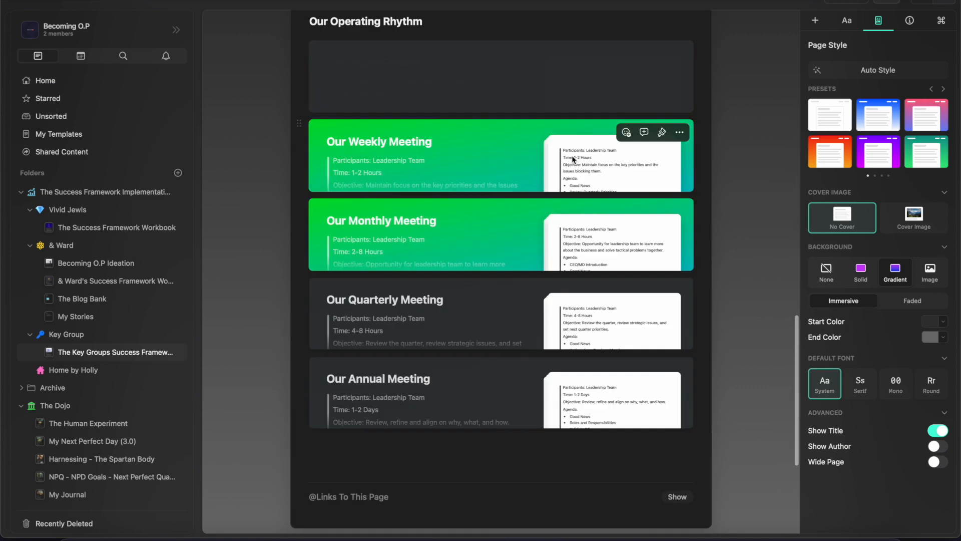
{"action": "left_click", "coordinate": [677, 266]}
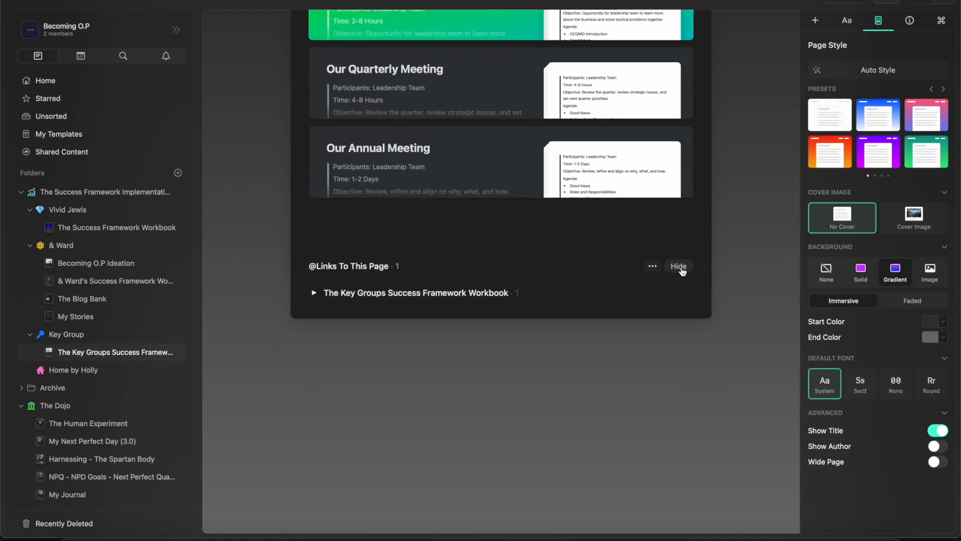
{"action": "left_click", "coordinate": [314, 293]}
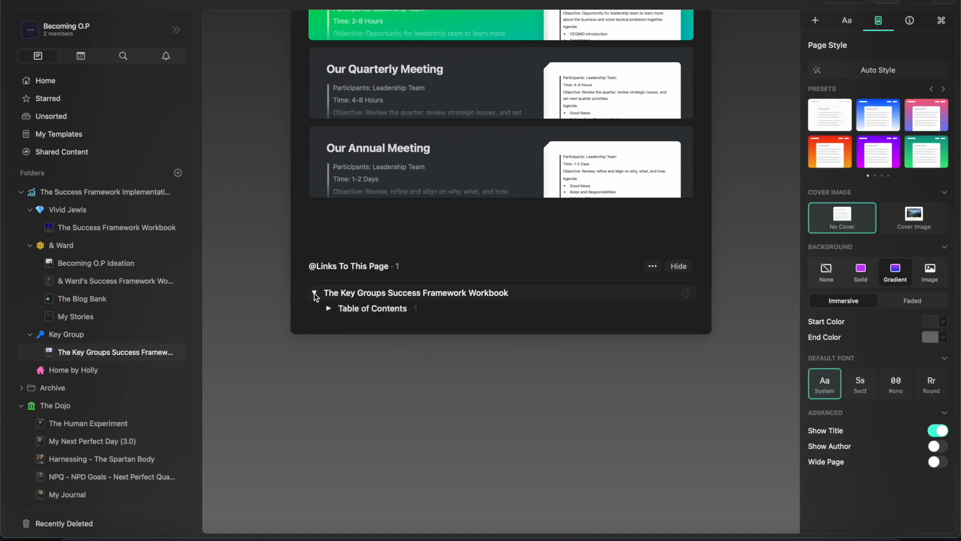
{"action": "left_click", "coordinate": [329, 309]}
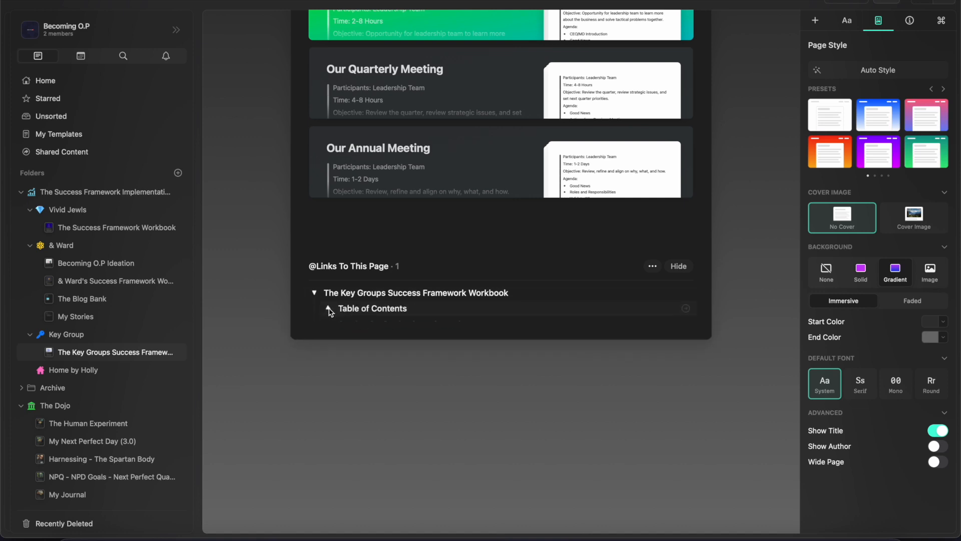
{"action": "left_click", "coordinate": [429, 324]}
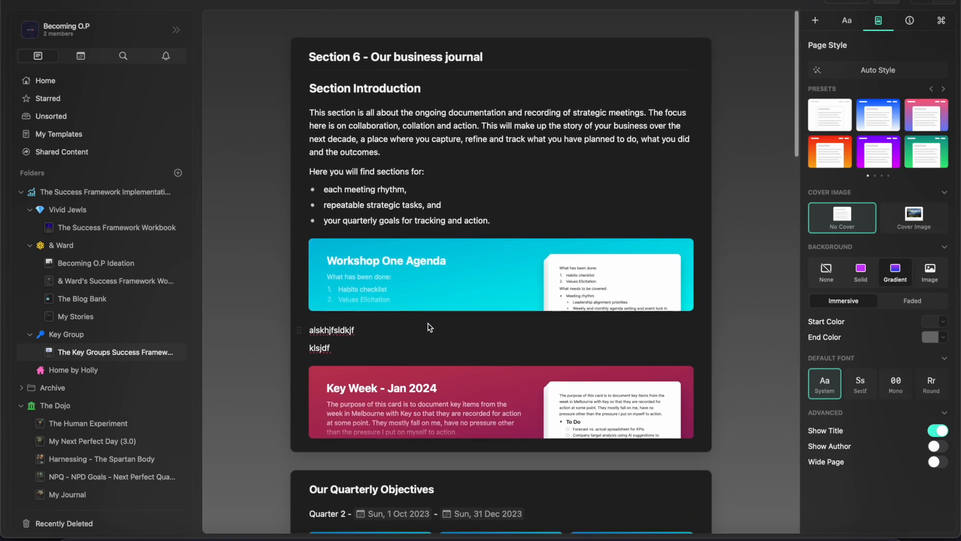
{"action": "scroll", "coordinate": [429, 327], "scroll_direction": "down", "scroll_amount": 5}
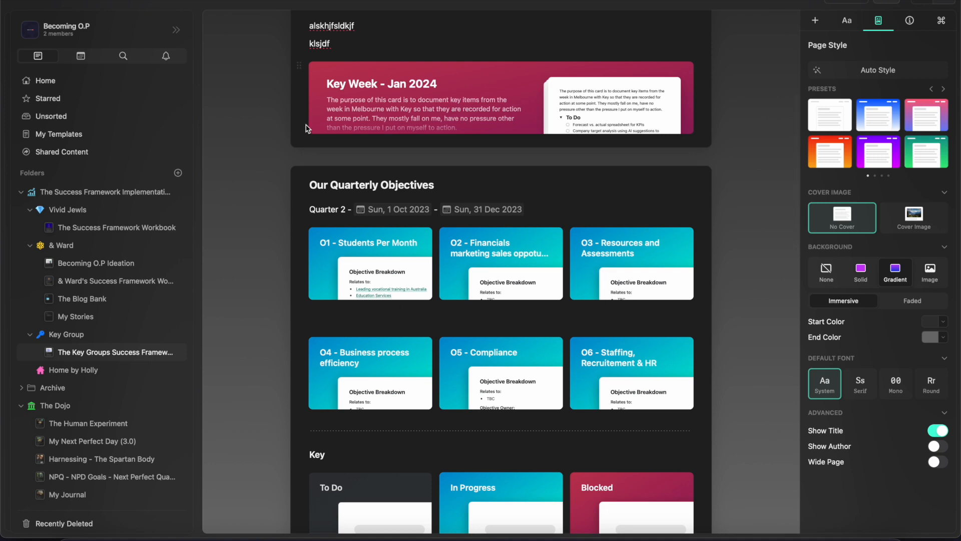
Return to the space's home overview and narrow the Craft window to about half the screen width.
{"action": "left_click", "coordinate": [100, 194]}
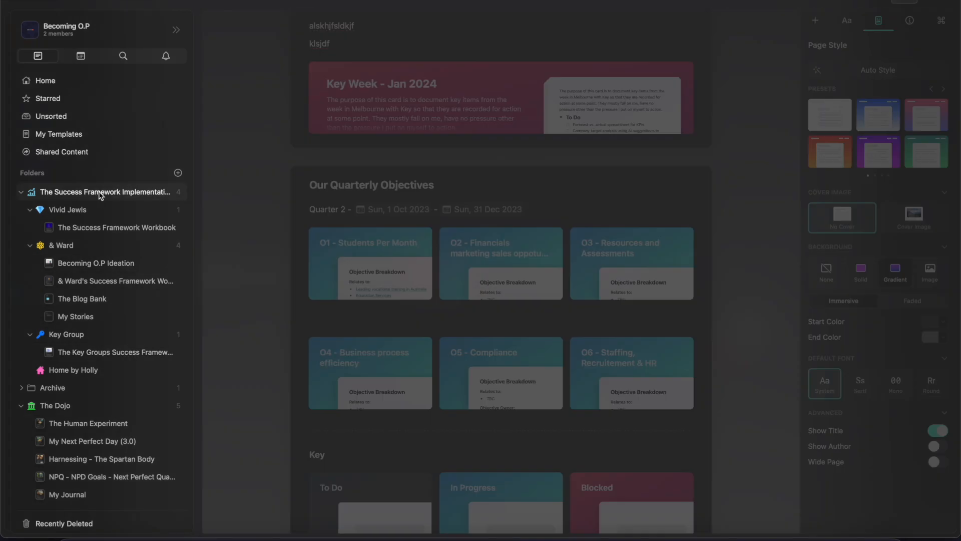
{"action": "left_click", "coordinate": [70, 83]}
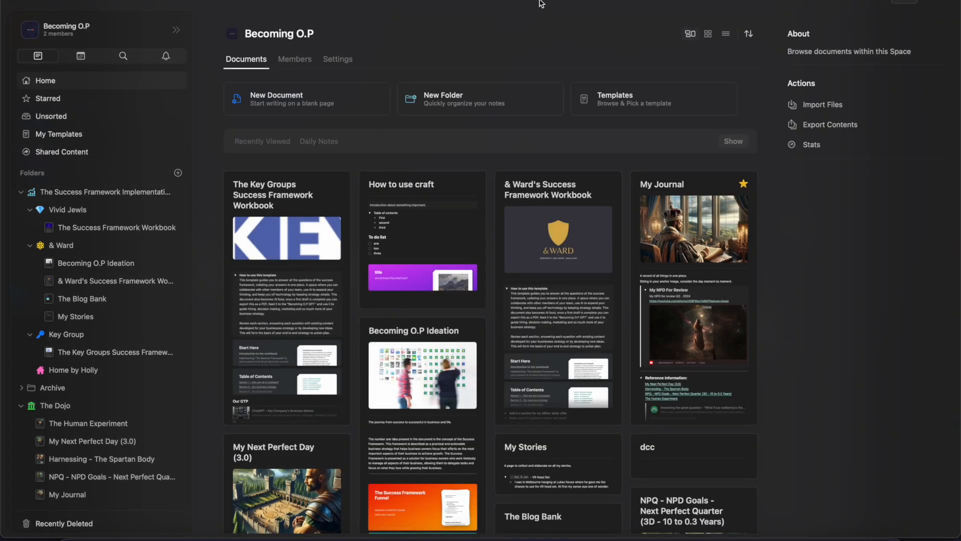
{"action": "left_click_drag", "start_coordinate": [1, 2], "coordinate": [477, 2]}
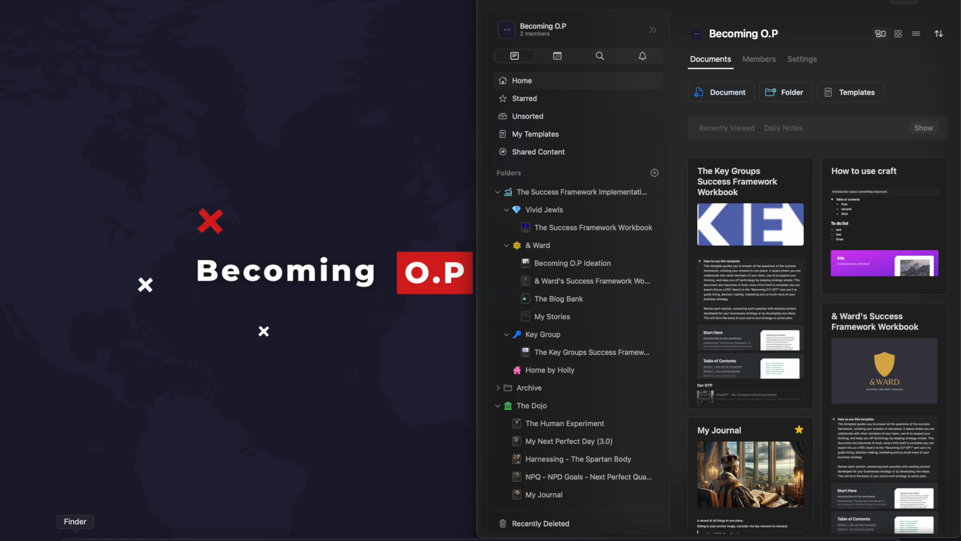
Switch to Photos from the Launchpad and place its window with the whiteboard photo beside the Craft window.
{"action": "left_click", "coordinate": [109, 536]}
{"action": "scroll", "coordinate": [418, 130], "scroll_direction": "left", "scroll_amount": 3}
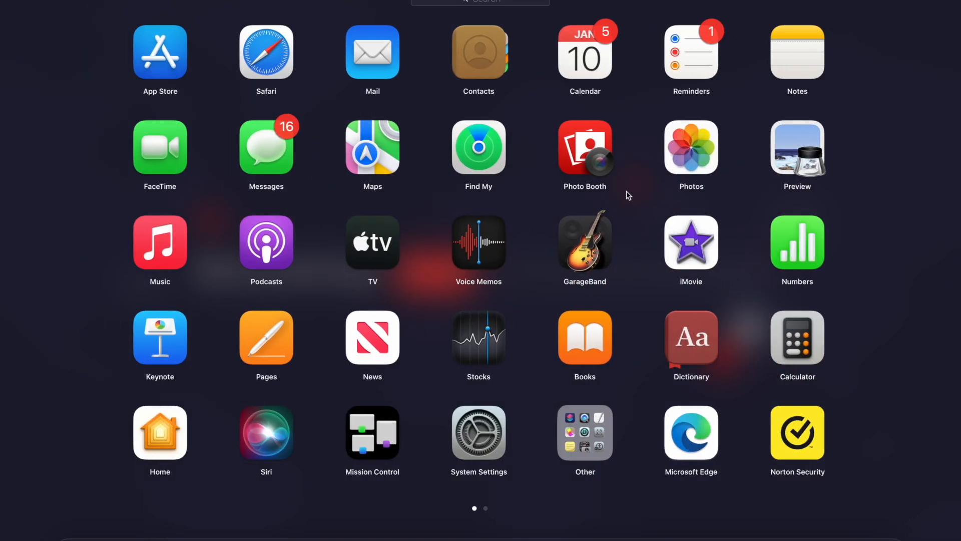
{"action": "left_click", "coordinate": [688, 150]}
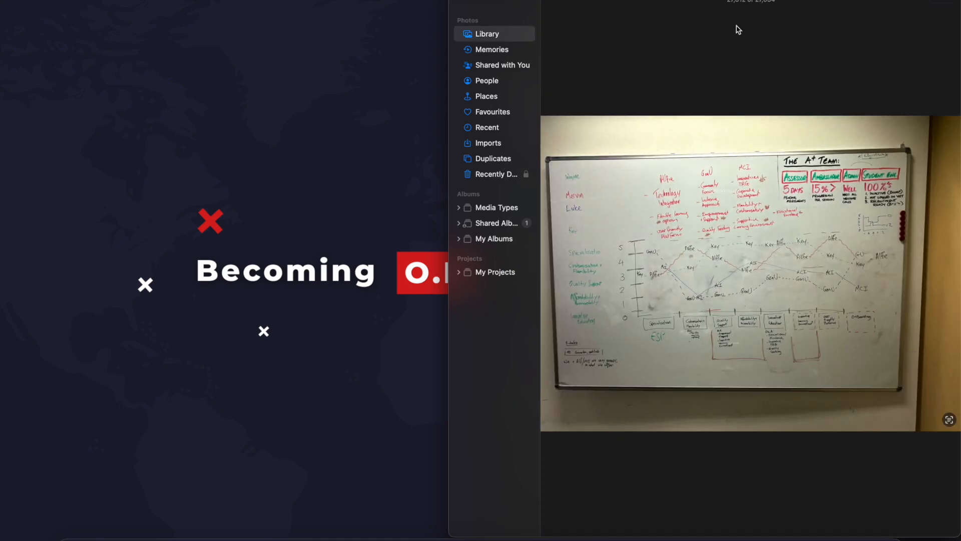
{"action": "left_click_drag", "start_coordinate": [634, 1], "coordinate": [179, 8]}
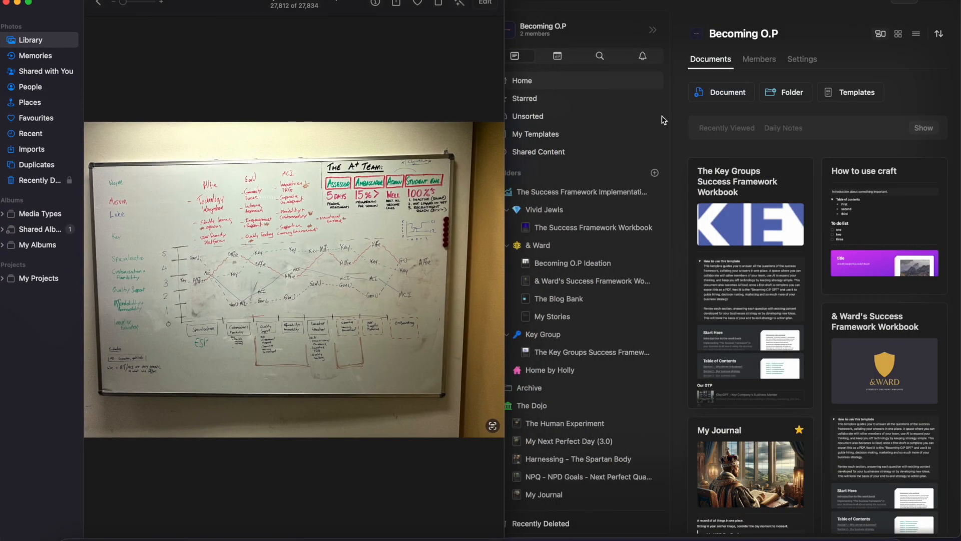
Open the How to use craft document and insert the whiteboard photo from Photos below the purple title card.
{"action": "left_click", "coordinate": [855, 210]}
{"action": "left_click", "coordinate": [854, 209]}
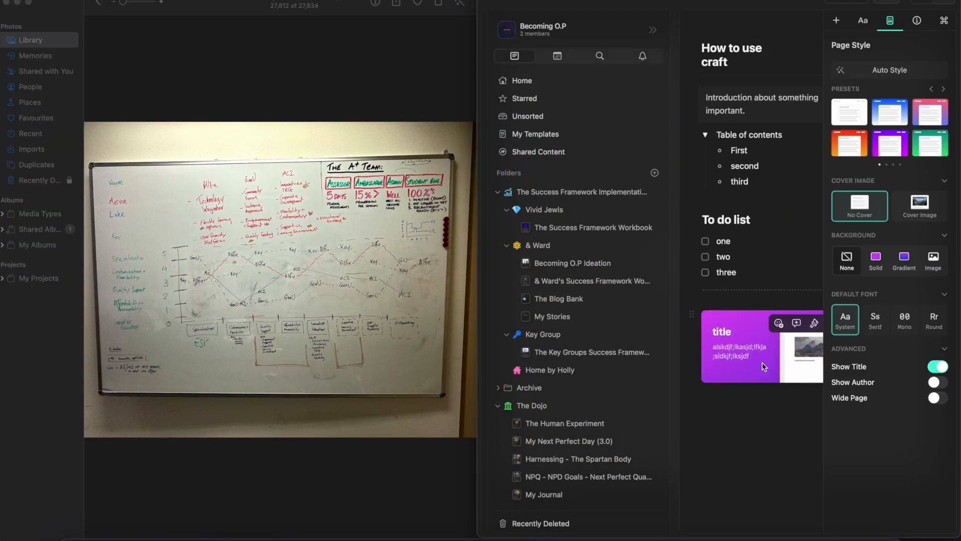
{"action": "left_click_drag", "start_coordinate": [292, 261], "coordinate": [756, 440]}
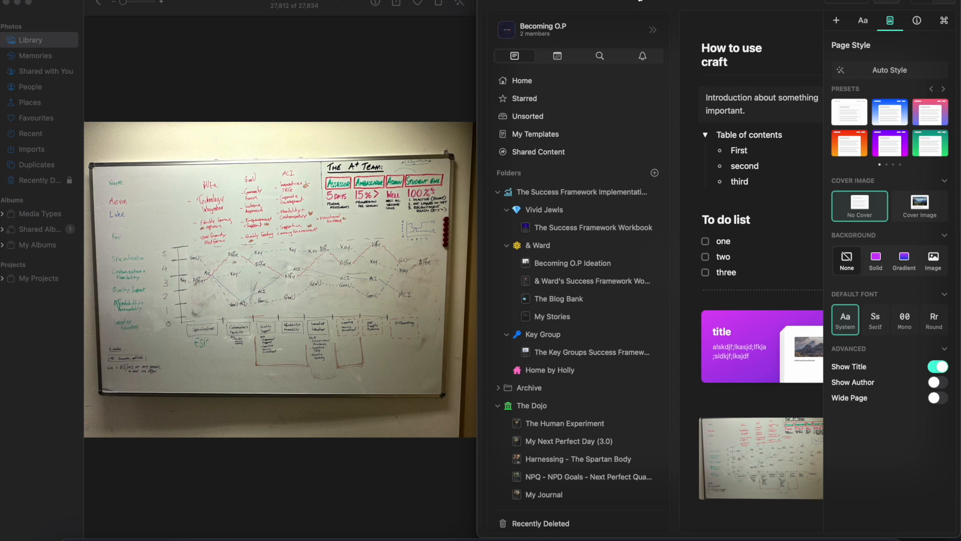
Enlarge the Craft window to fill the screen, review the inserted whiteboard photo, and return to the home overview.
{"action": "double_click", "coordinate": [640, 1]}
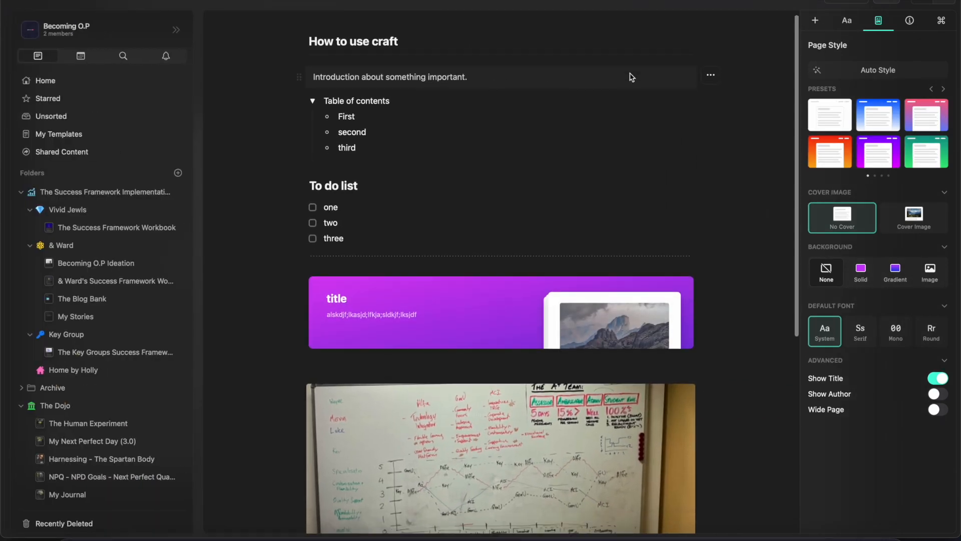
{"action": "scroll", "coordinate": [631, 76], "scroll_direction": "down", "scroll_amount": 6}
{"action": "left_click", "coordinate": [67, 80]}
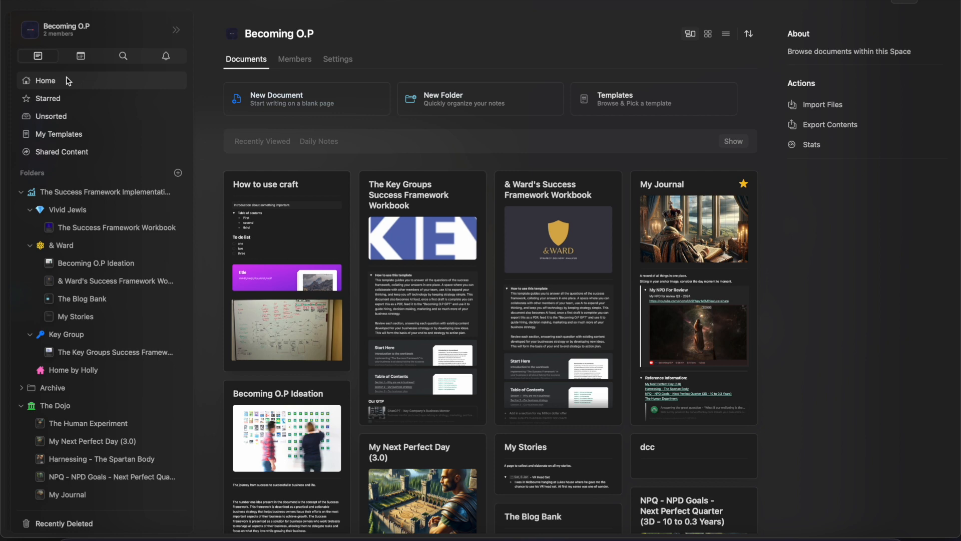
Open The Key Groups Success Framework Workbook and collapse its How to use this template toggle.
{"action": "left_click", "coordinate": [435, 287]}
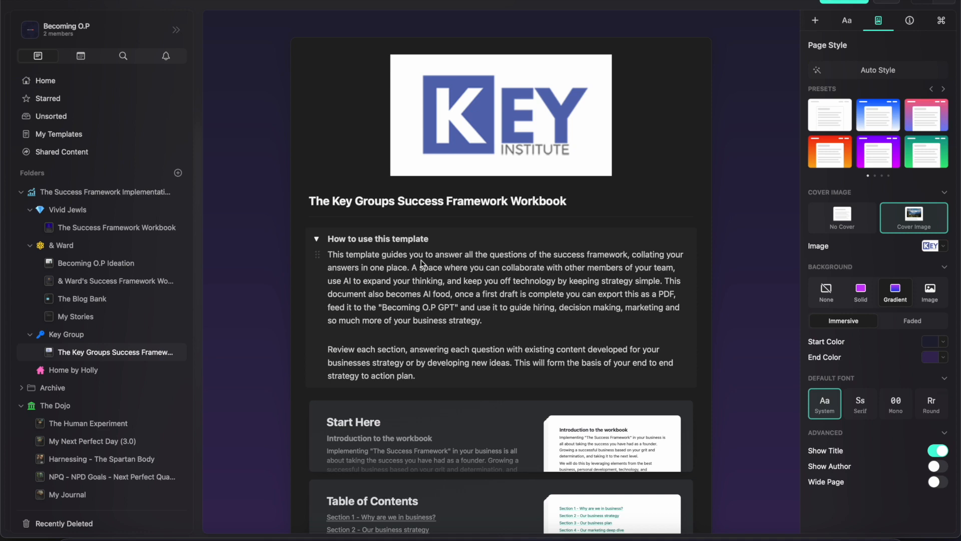
{"action": "left_click", "coordinate": [316, 239]}
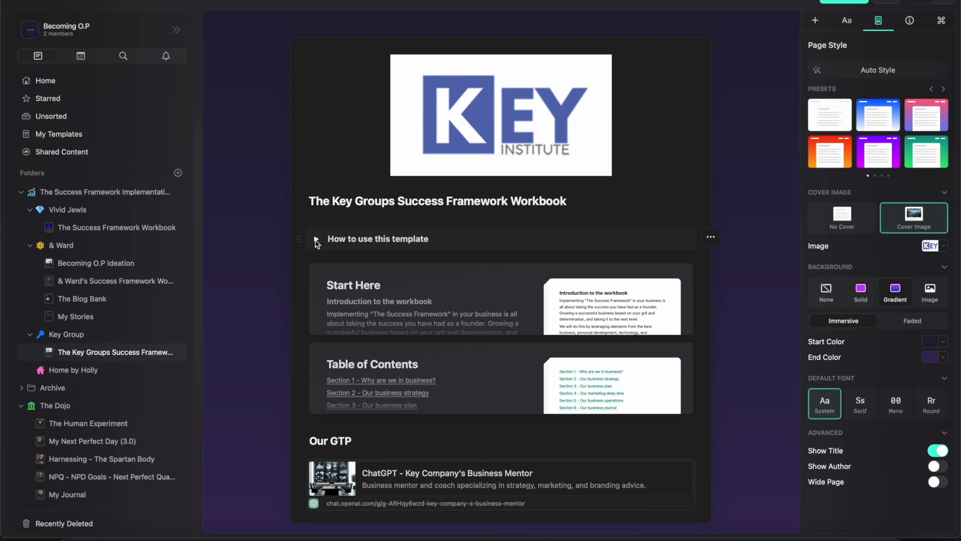
{"action": "scroll", "coordinate": [501, 384], "scroll_direction": "down", "scroll_amount": 10}
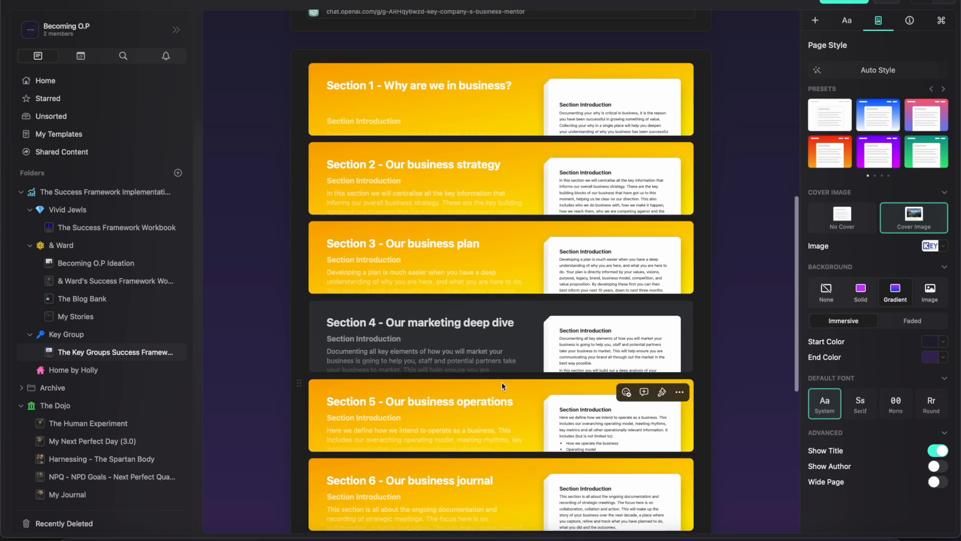